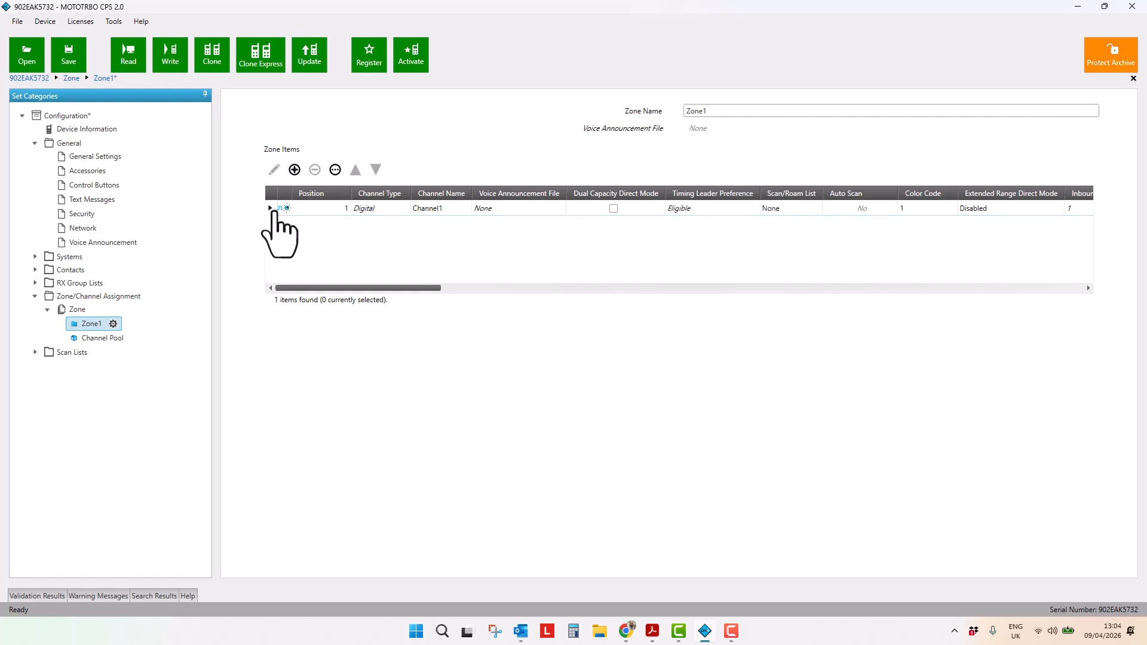
Open Channel1 of Zone1 for editing and review its Repeater/Time Slot choices
left_click(270, 208)
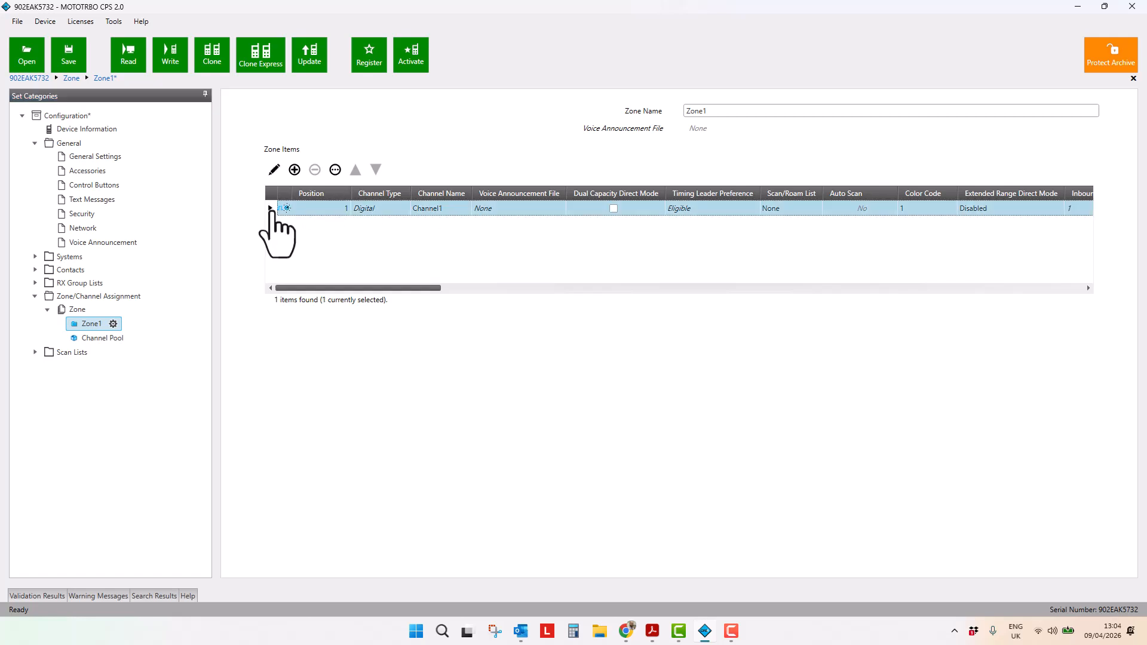
left_click(274, 169)
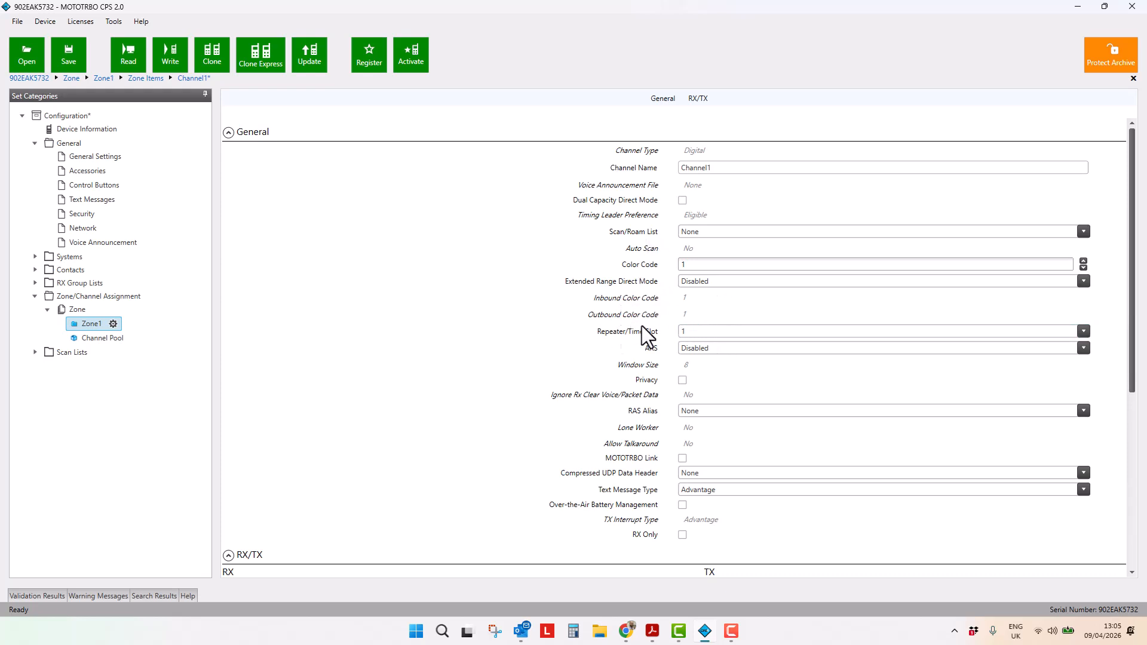
scroll(620, 328, "down", 1)
scroll(620, 328, "down", 1)
left_click(696, 274)
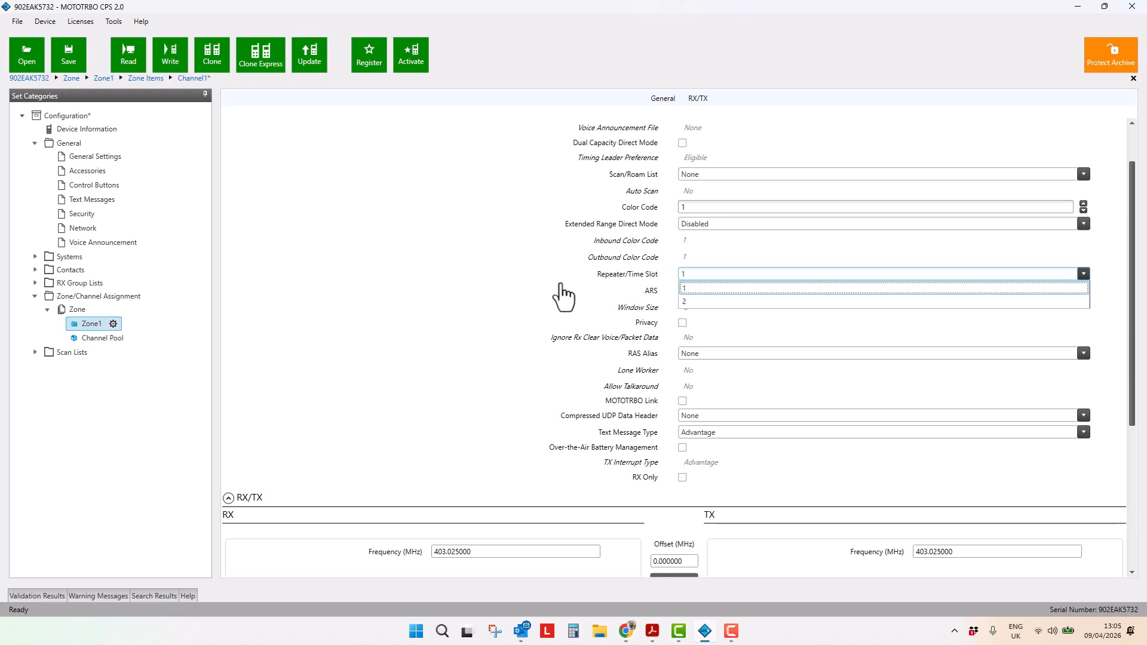
left_click(535, 390)
scroll(535, 382, "down", 2)
scroll(535, 382, "up", 1)
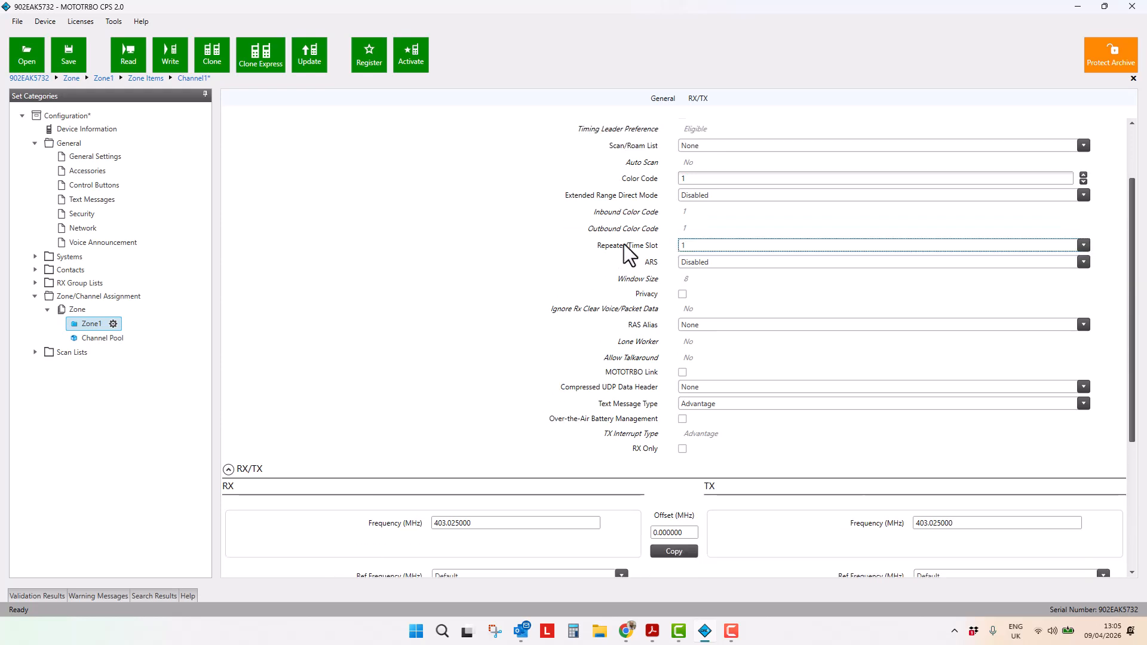
scroll(516, 332, "down", 6)
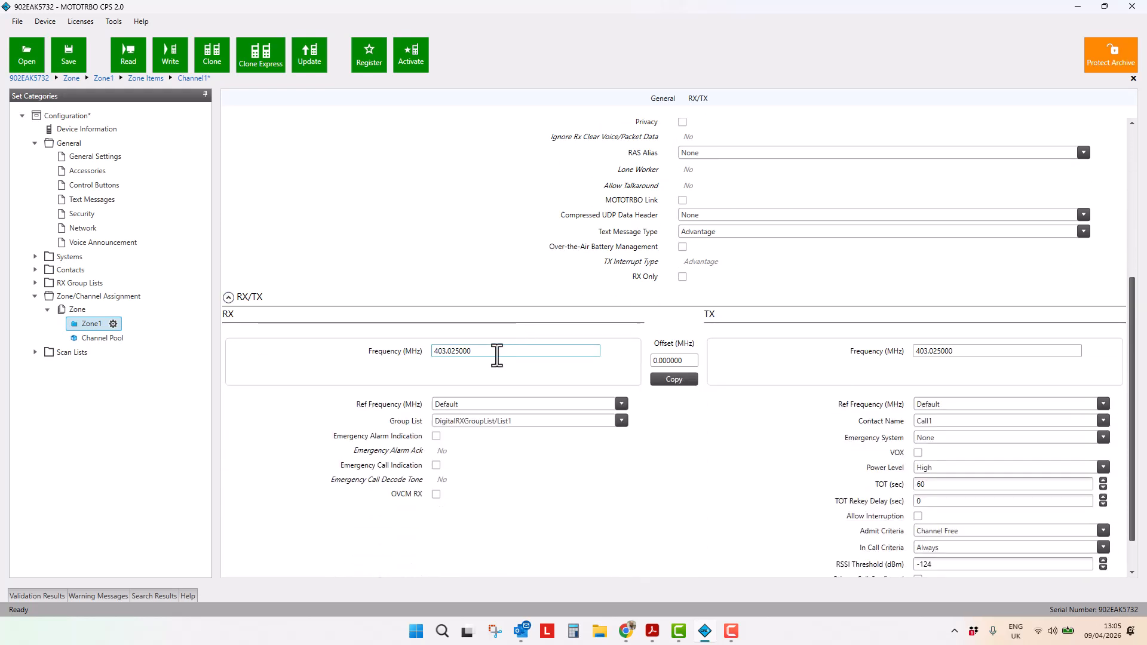
Set the RX frequency to 405.000000 MHz and copy it to the TX frequency
left_click_drag(494, 352, 398, 356)
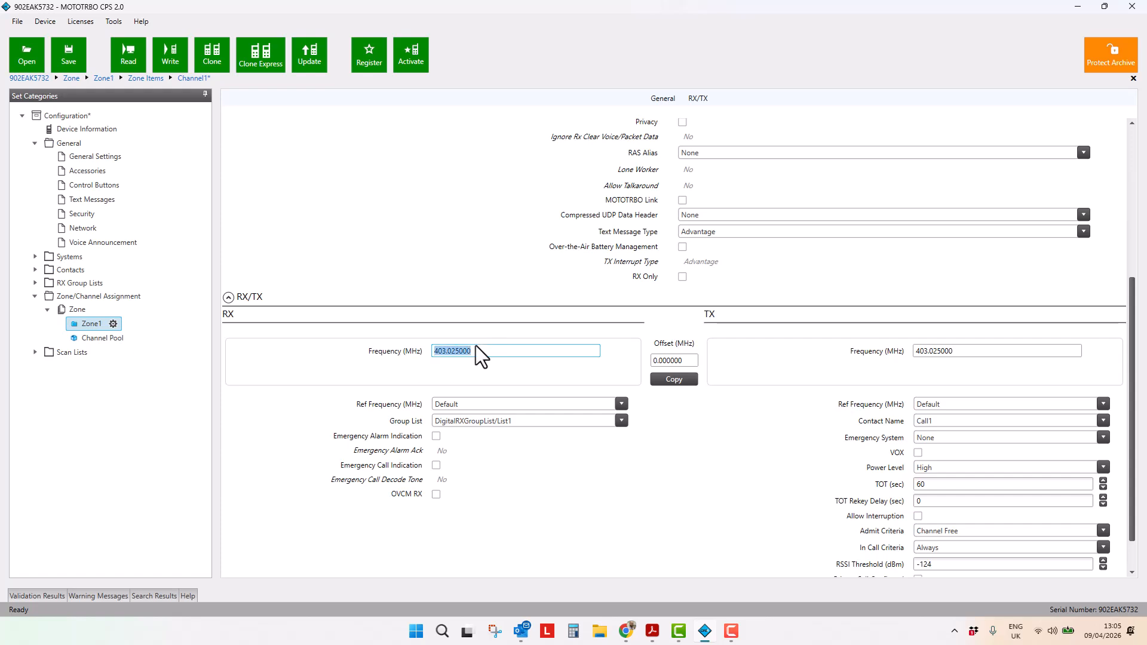
left_click_drag(477, 351, 404, 356)
type("405.")
left_click(596, 369)
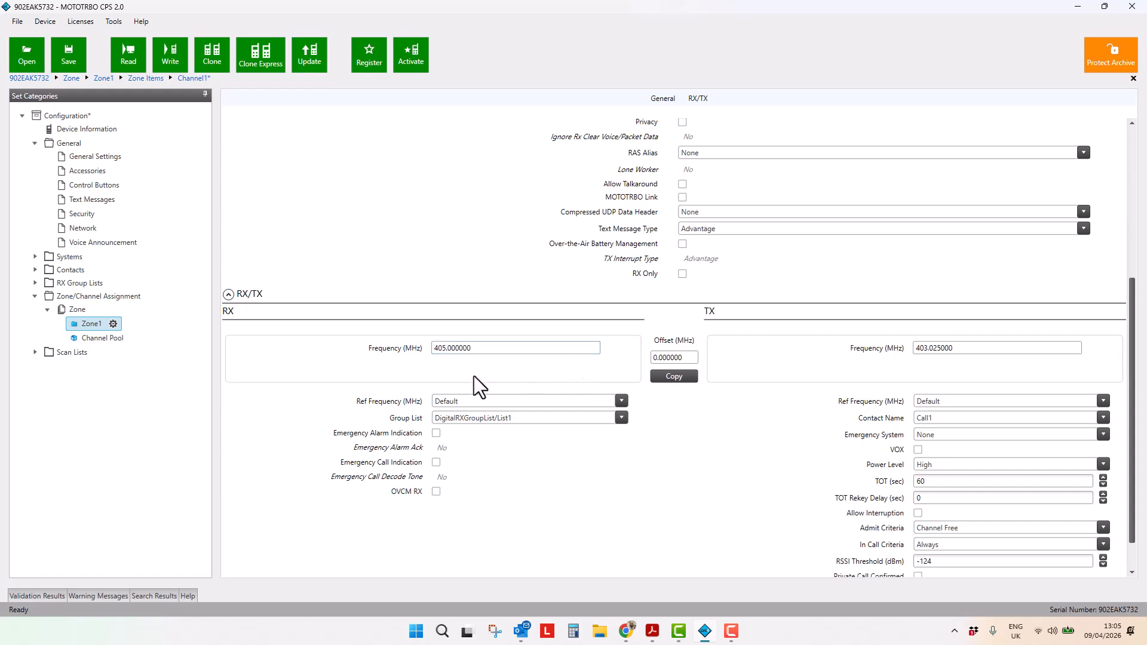
left_click(989, 348)
left_click(668, 375)
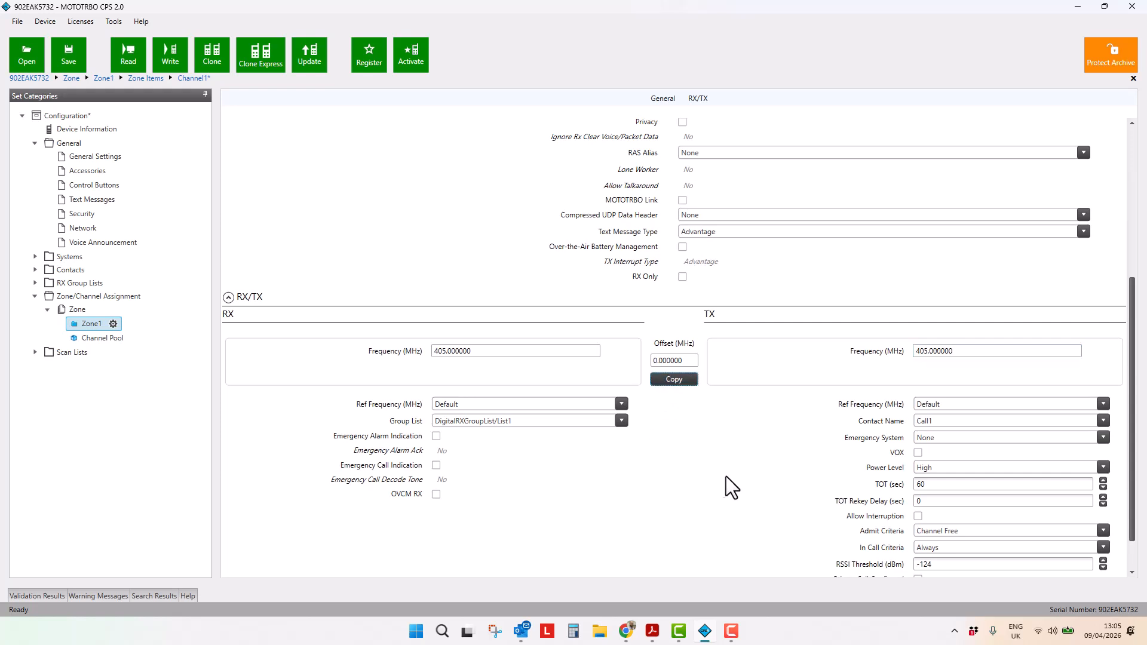
Review the channel's Contact Name choices in the TX settings
scroll(720, 474, "down", 1)
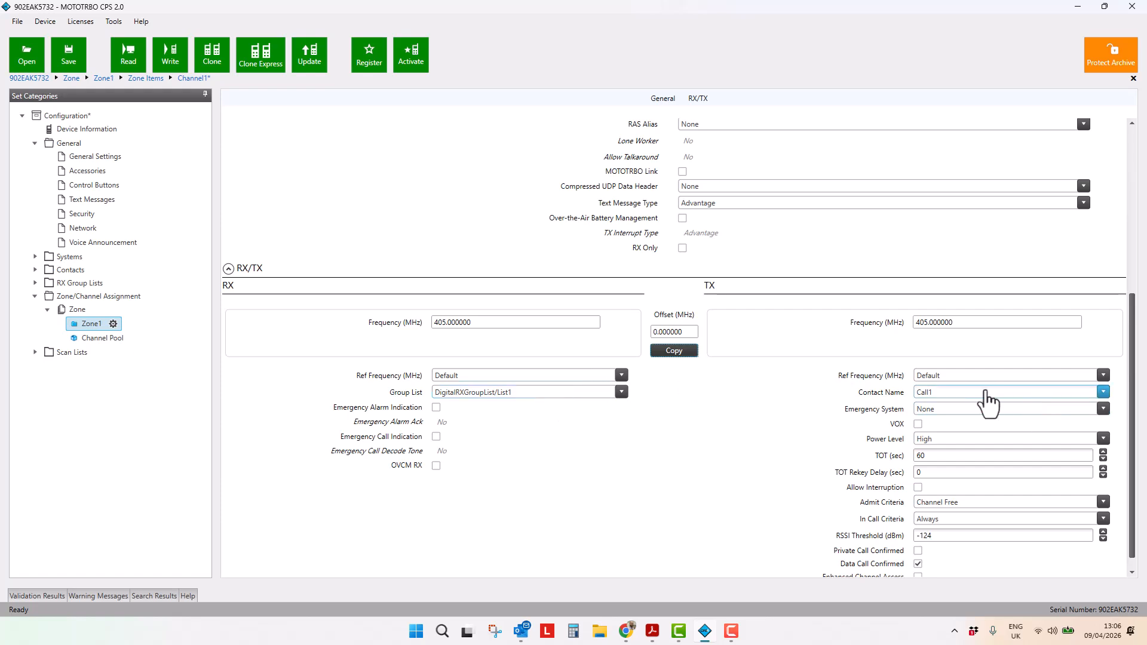
left_click(932, 392)
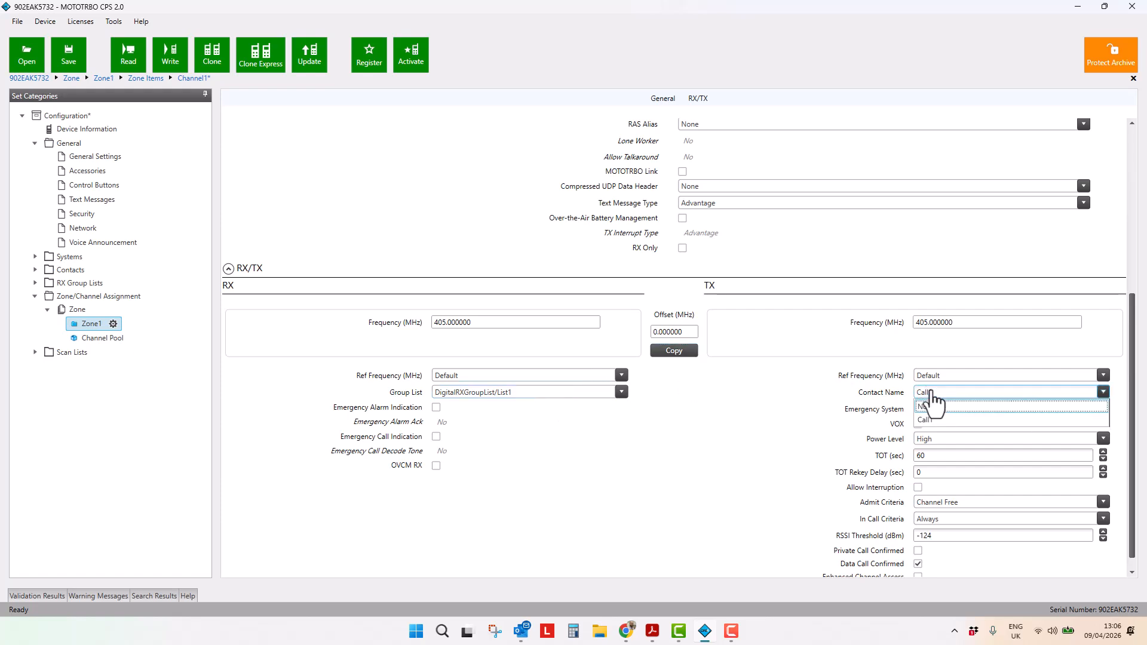
left_click(756, 395)
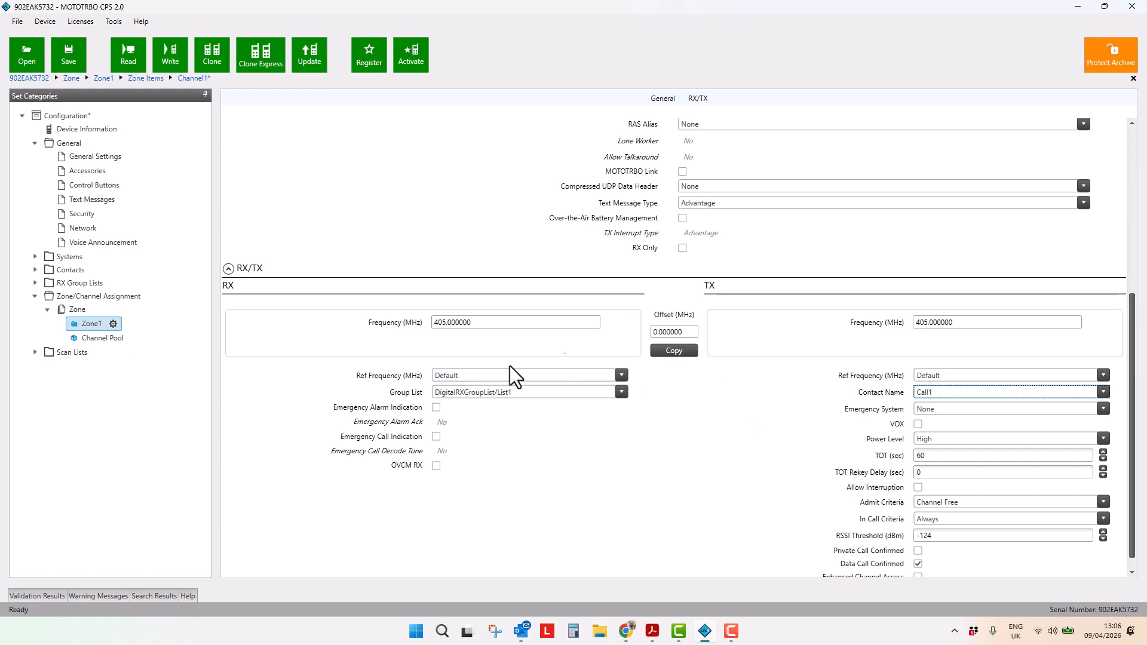
Open the Contacts list and rename contact Call1 to Group 1 with Call ID 100
left_click(35, 270)
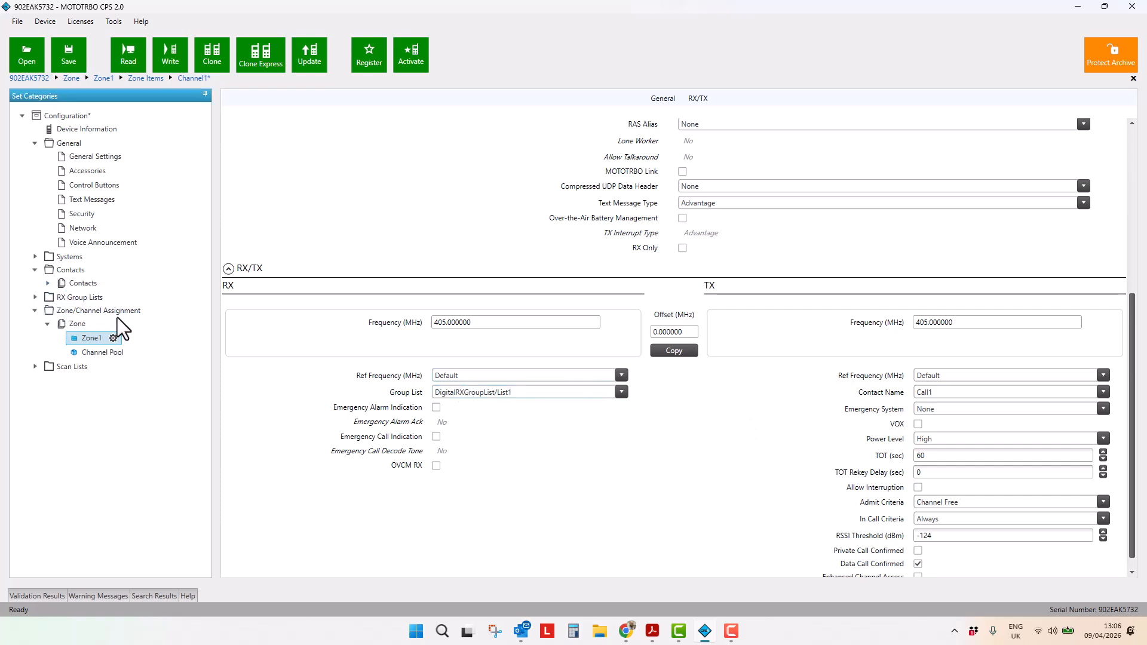
double_click(83, 271)
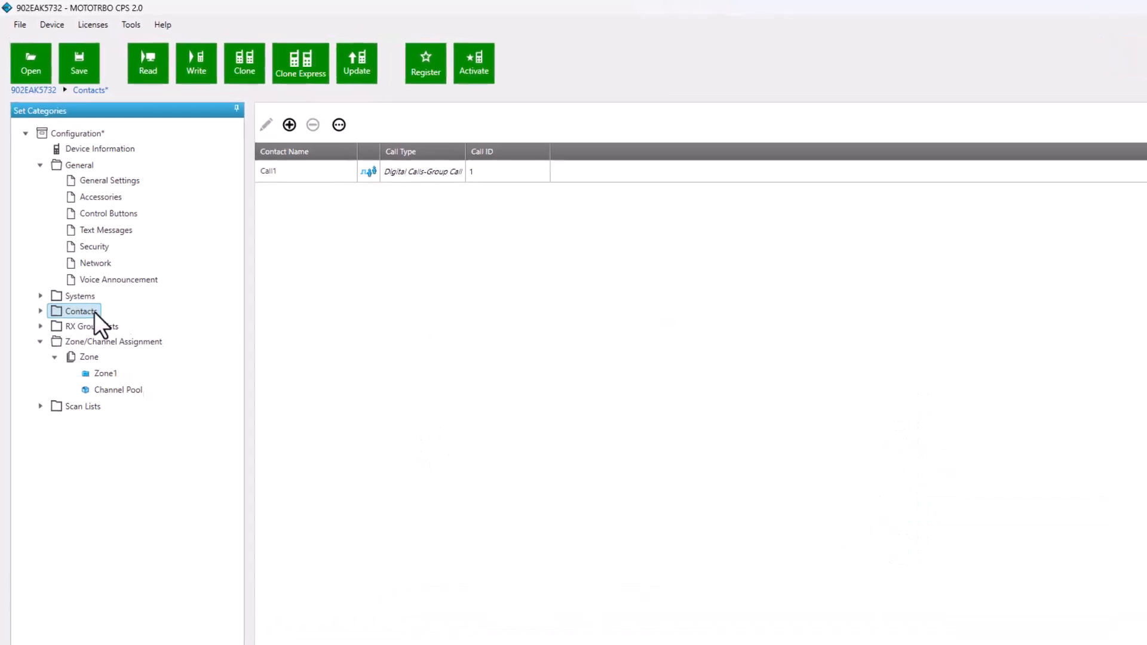
left_click(300, 186)
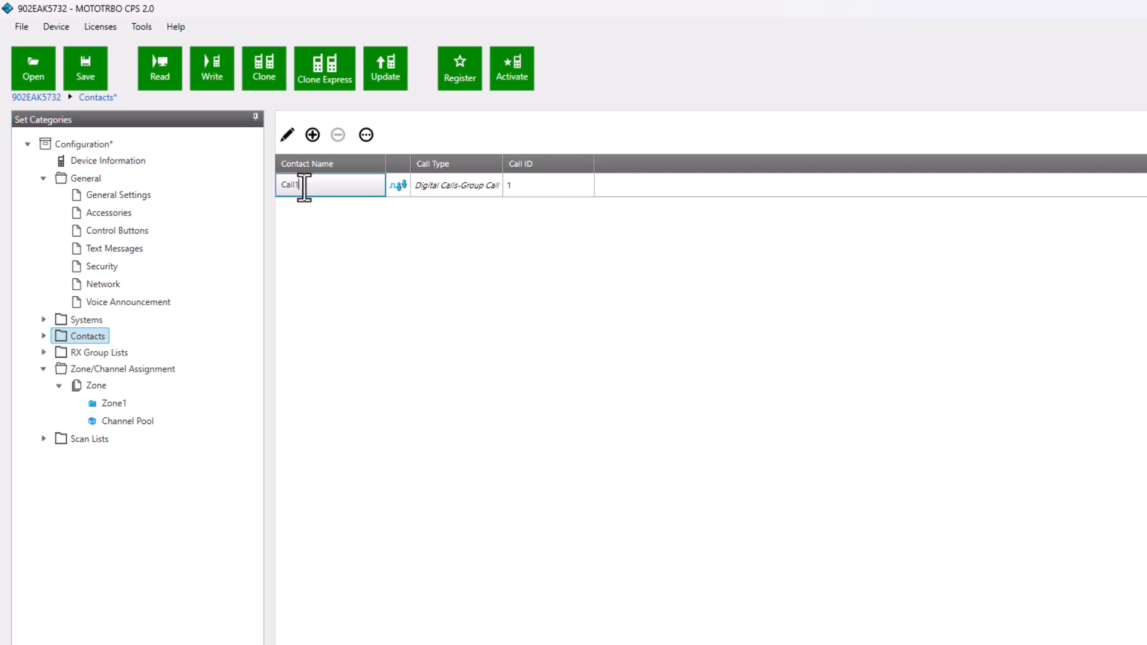
double_click(299, 185)
type("Group 1")
left_click(516, 184)
left_click(516, 184)
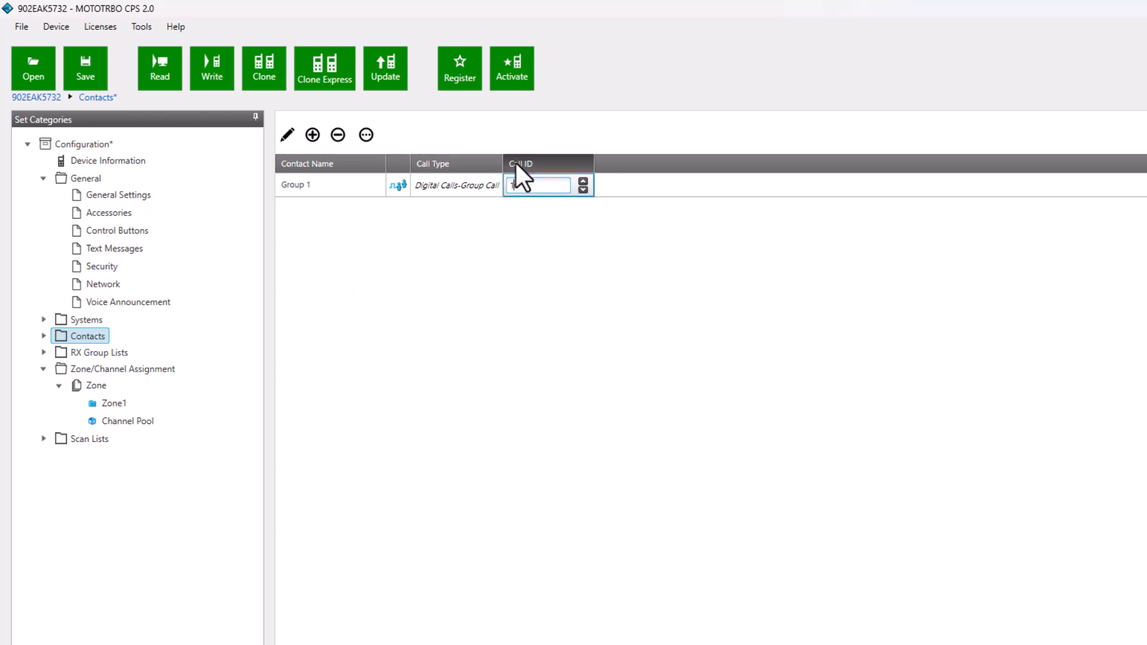
left_click(459, 274)
Add a new Group Call contact named Group 2 with Call ID 200
left_click(306, 135)
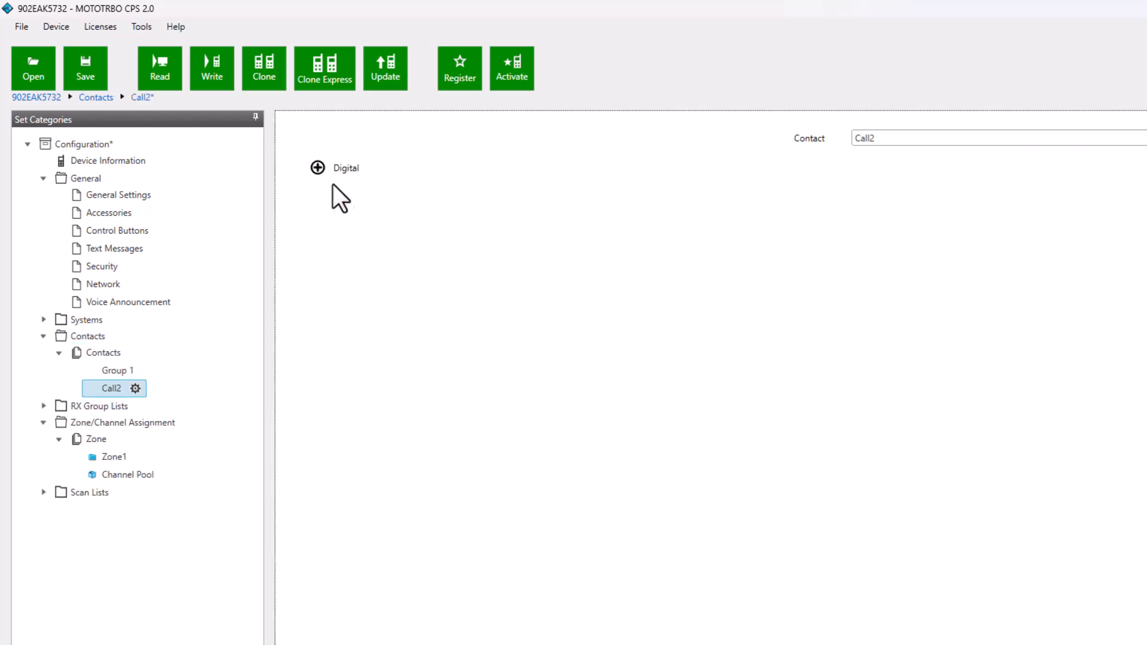
left_click(317, 168)
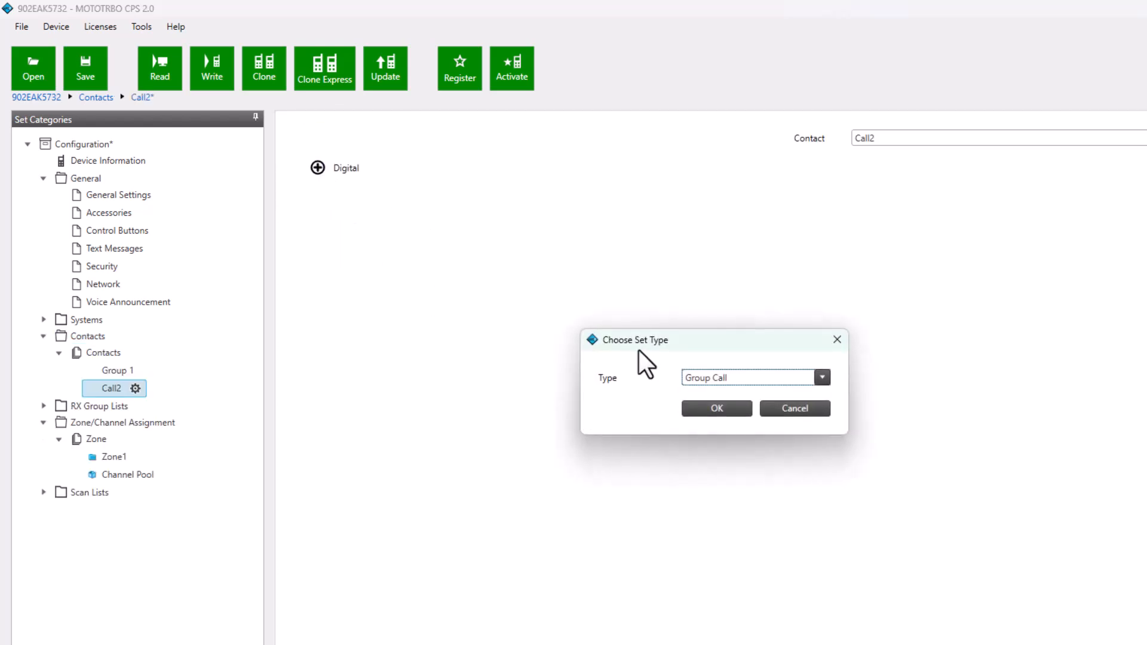
left_click(720, 405)
double_click(898, 159)
type("Group 2")
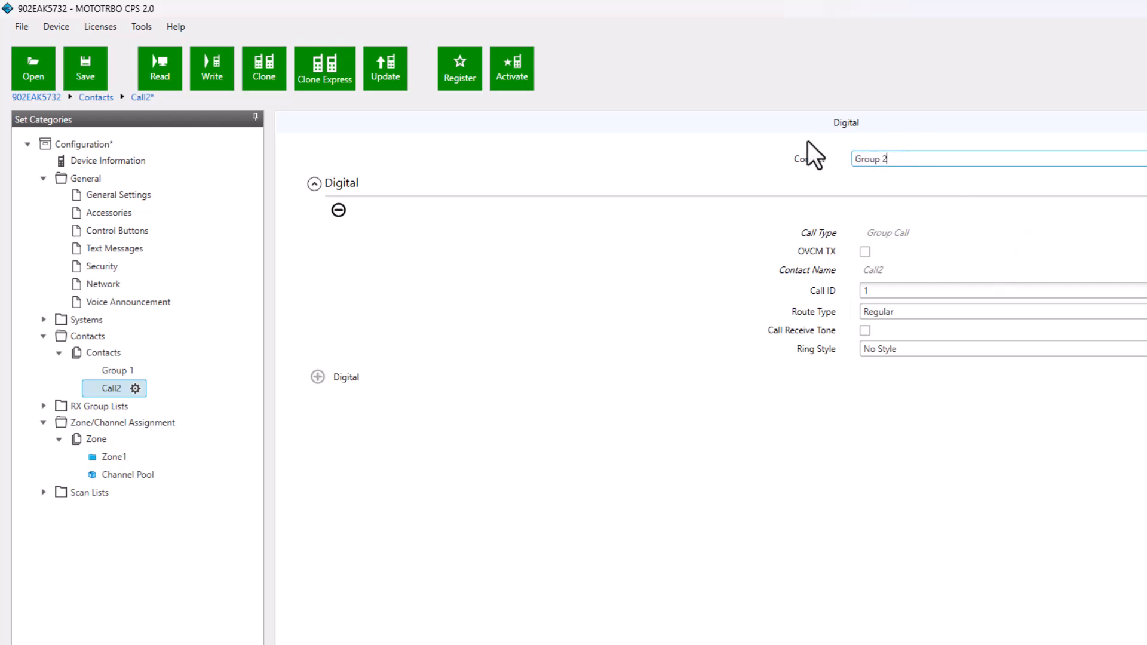
left_click(861, 295)
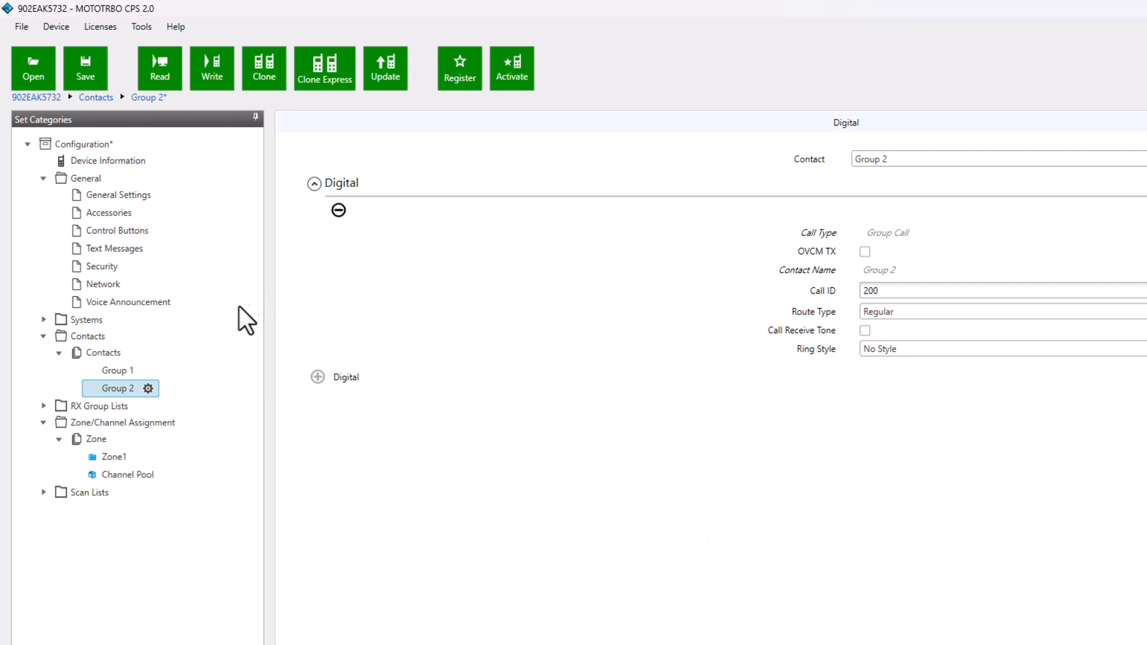
Review Group 1's contact settings from the Contacts list
left_click(102, 352)
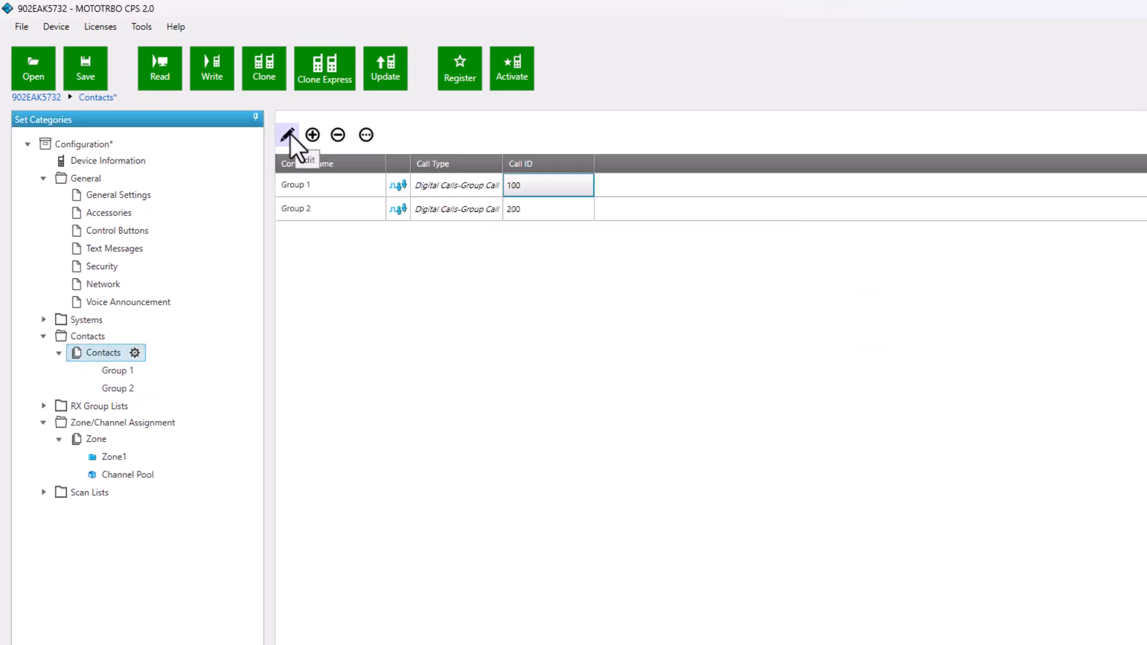
left_click(288, 134)
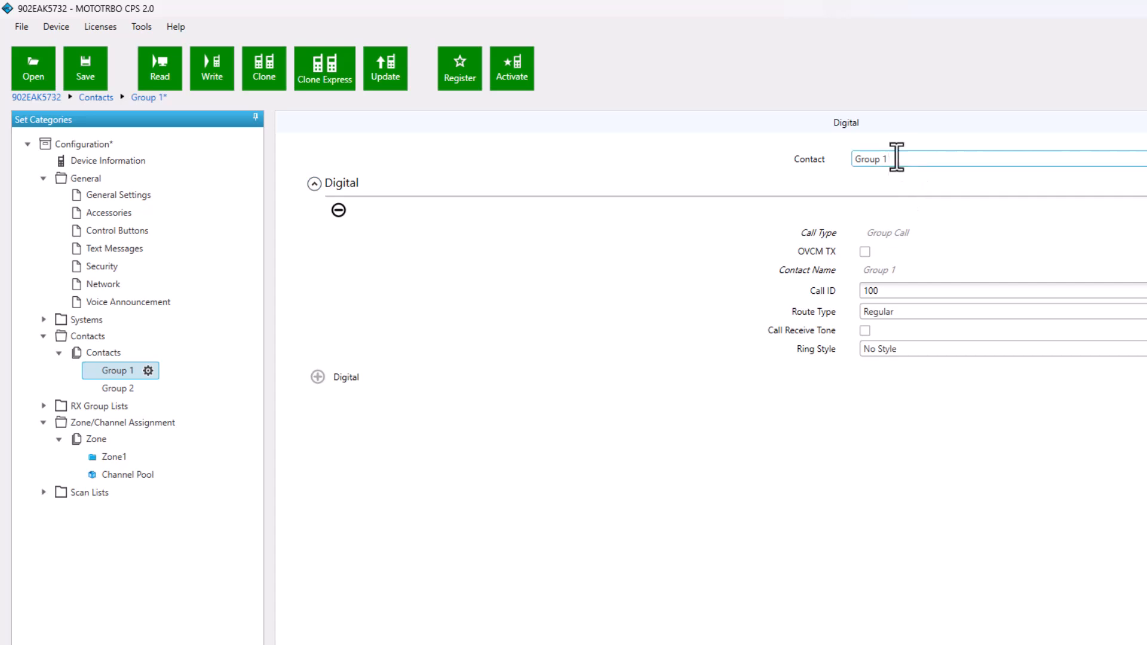
left_click(899, 159)
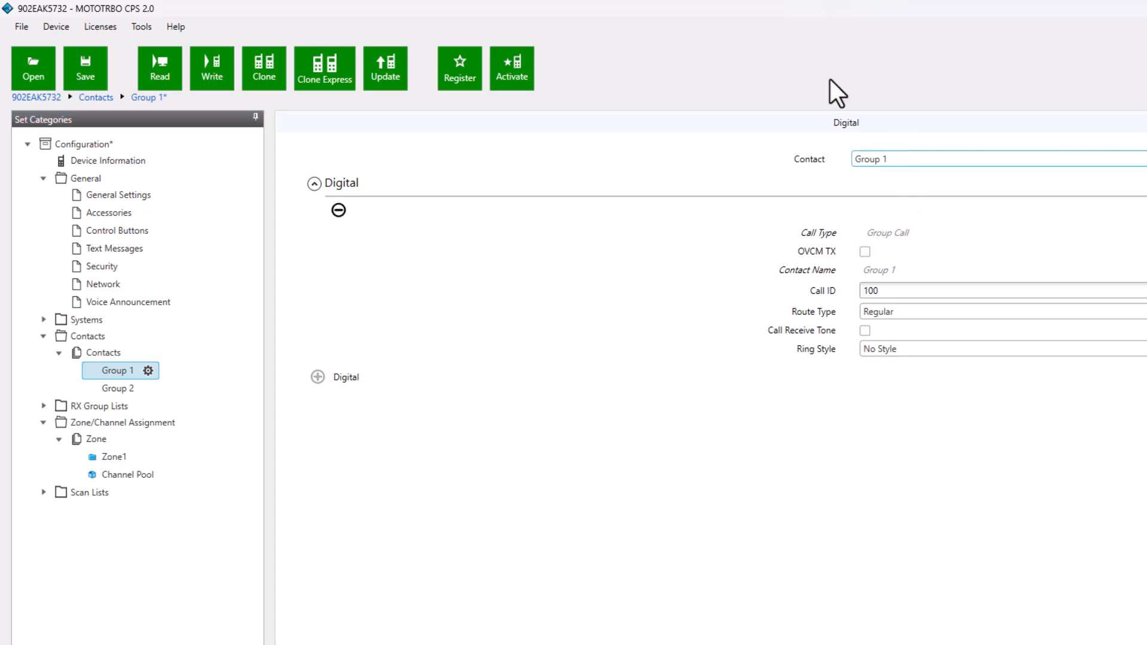
left_click(110, 353)
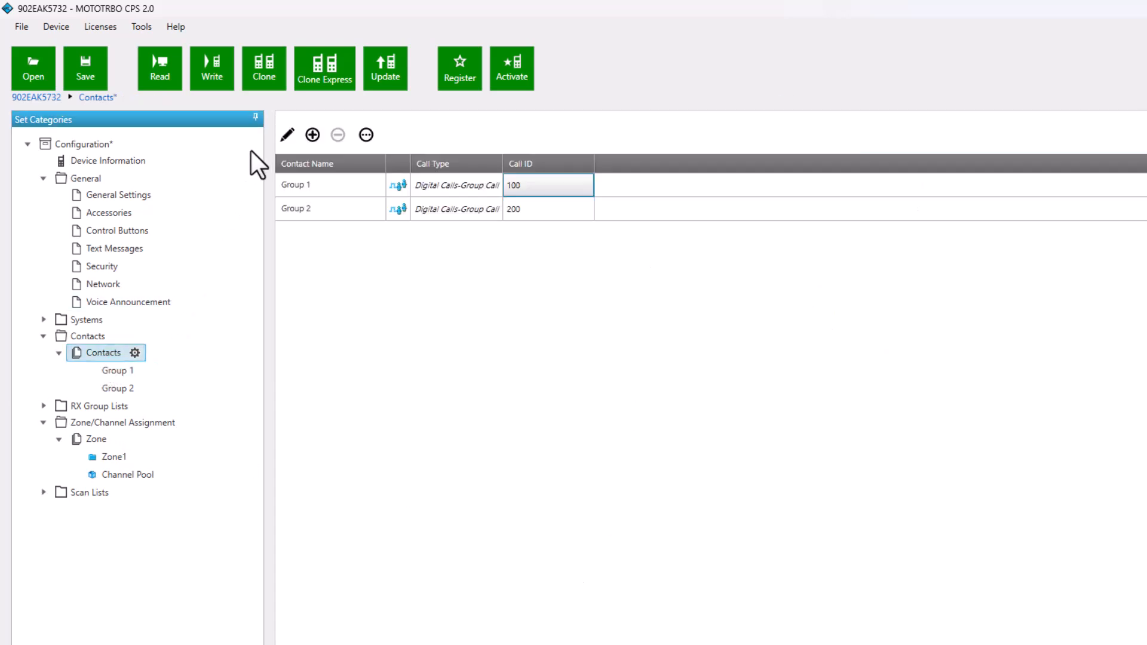
Add a new contact named Group 3
left_click(317, 130)
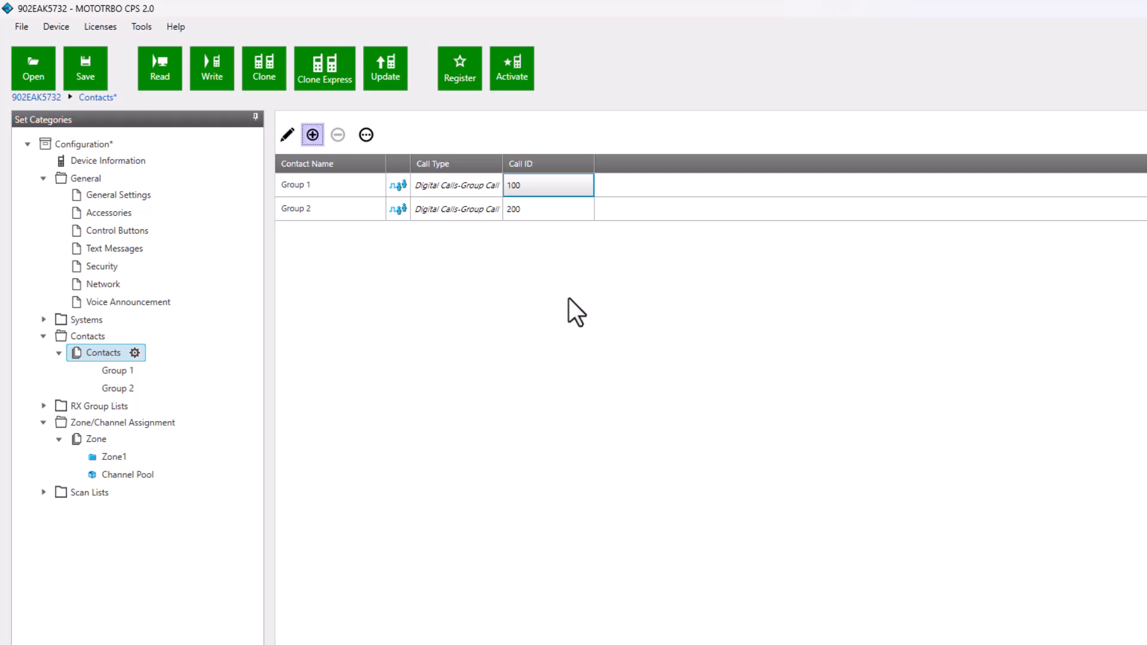
left_click_drag(887, 138, 825, 139)
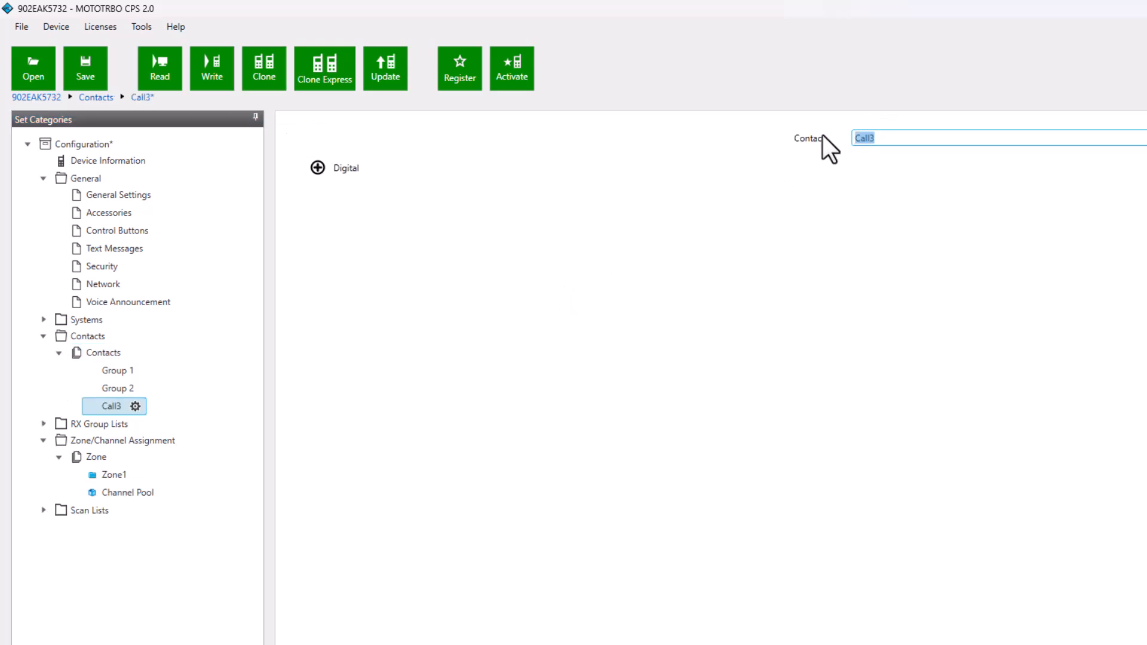
type("group 3")
left_click(864, 144)
key("BackSpace")
type("G")
left_click(632, 425)
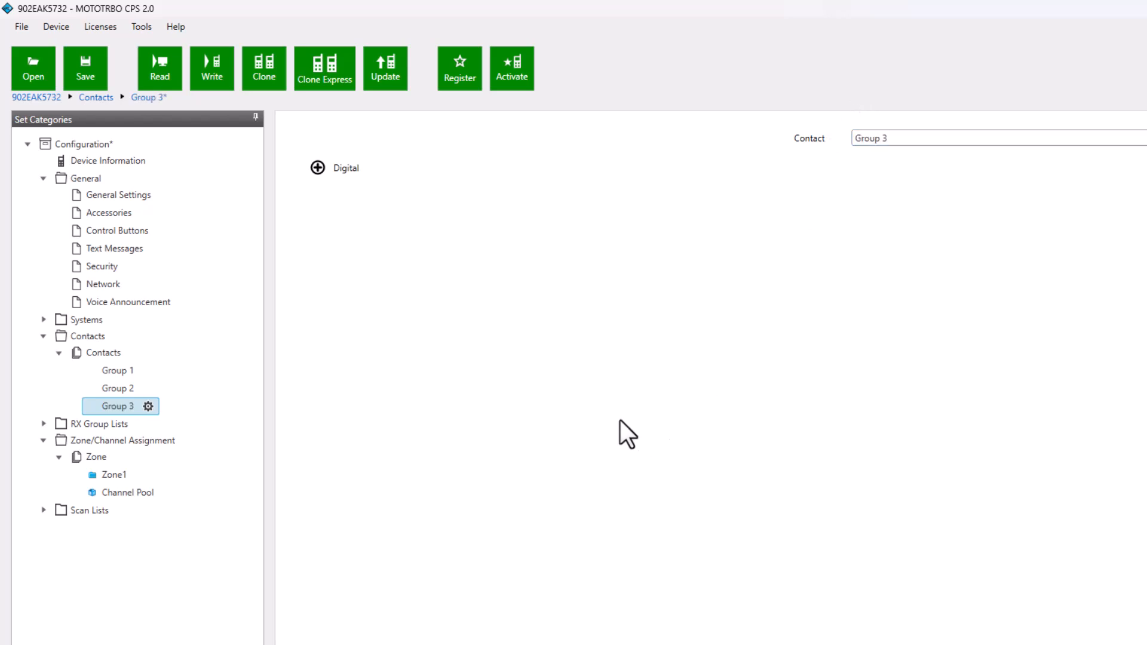
Add a new Group Call contact named Group 4
left_click(114, 353)
left_click(312, 135)
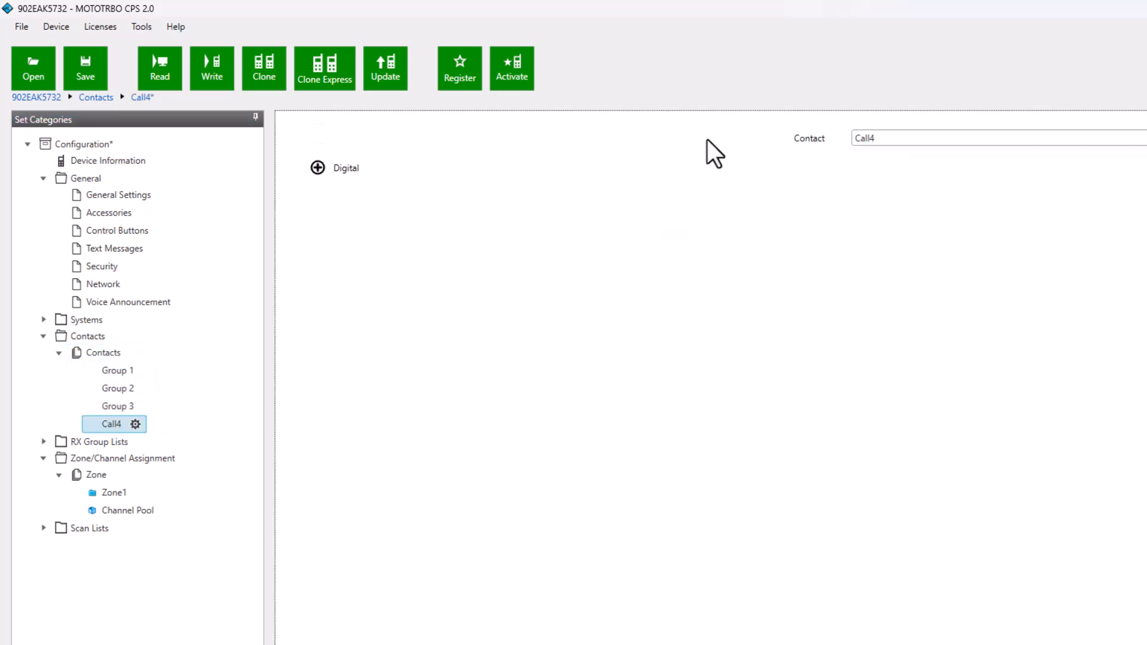
left_click_drag(892, 139, 808, 132)
type("Group 4")
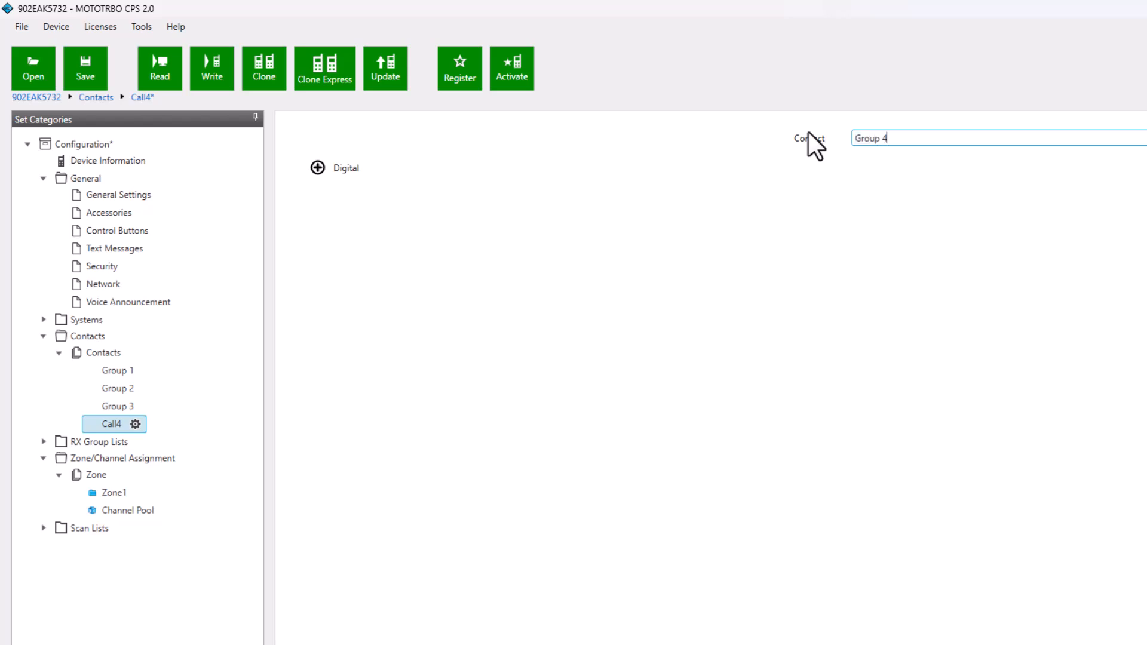
left_click(317, 168)
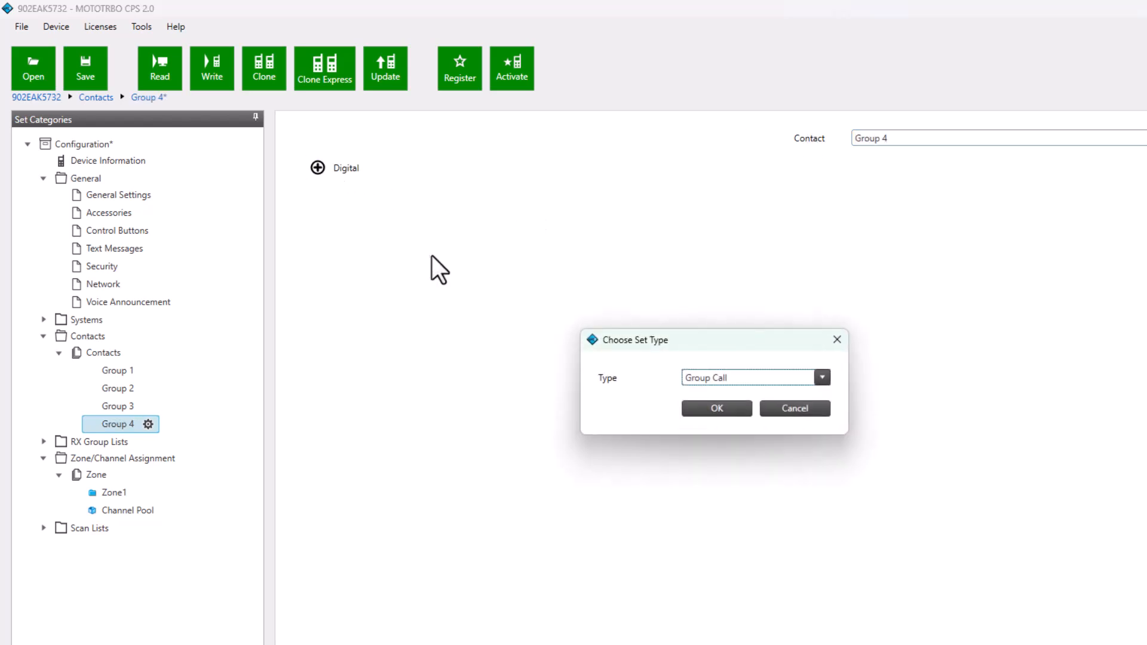
left_click(736, 406)
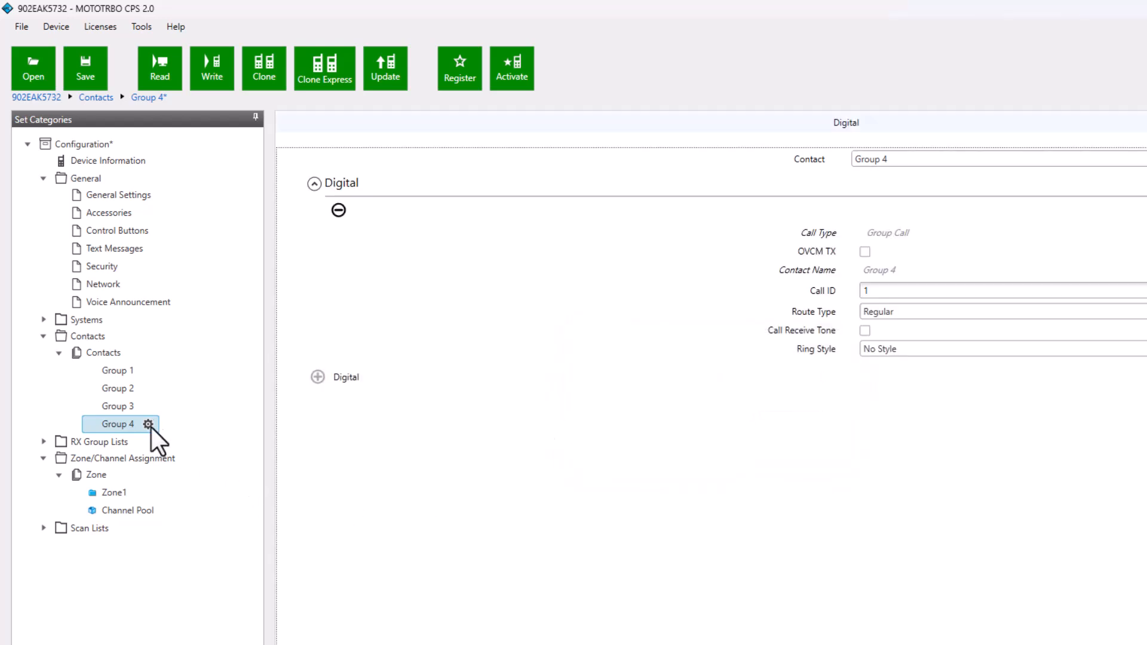
Add a Group Call digital setting to Group 3 with Call ID 300
left_click(126, 407)
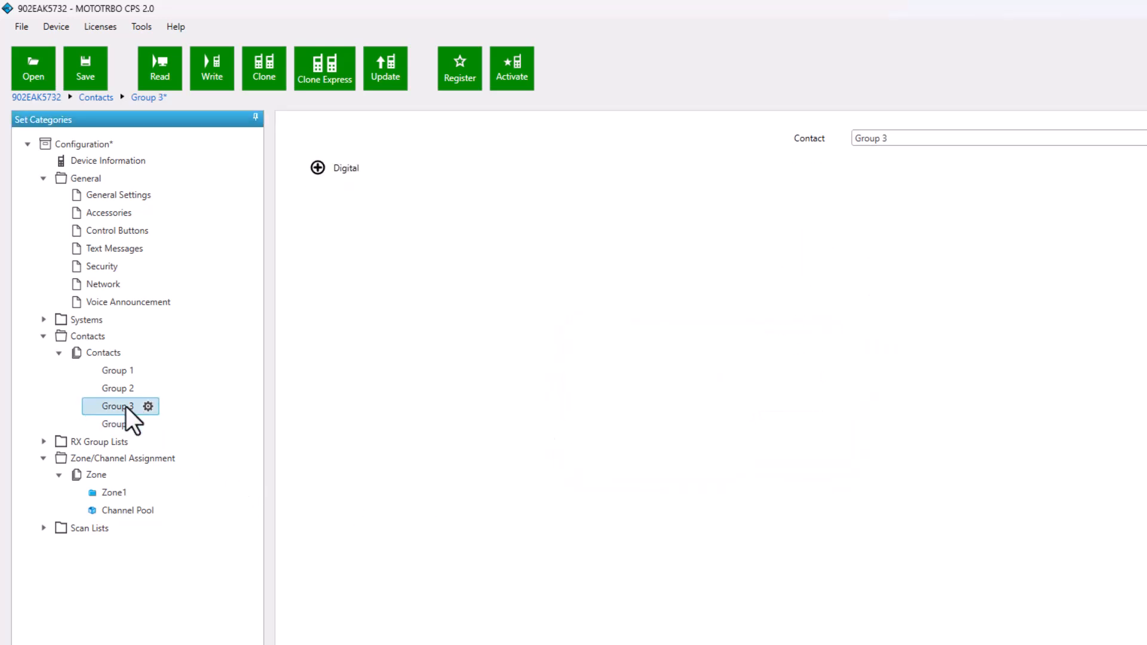
left_click(317, 168)
left_click(699, 411)
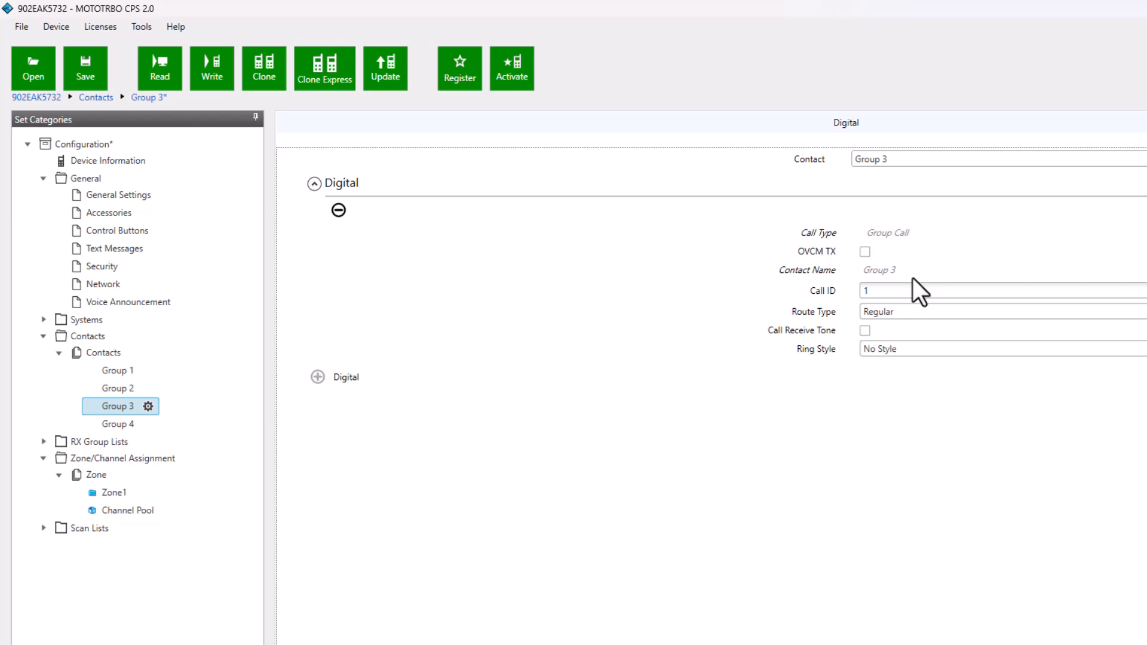
double_click(888, 292)
type("300")
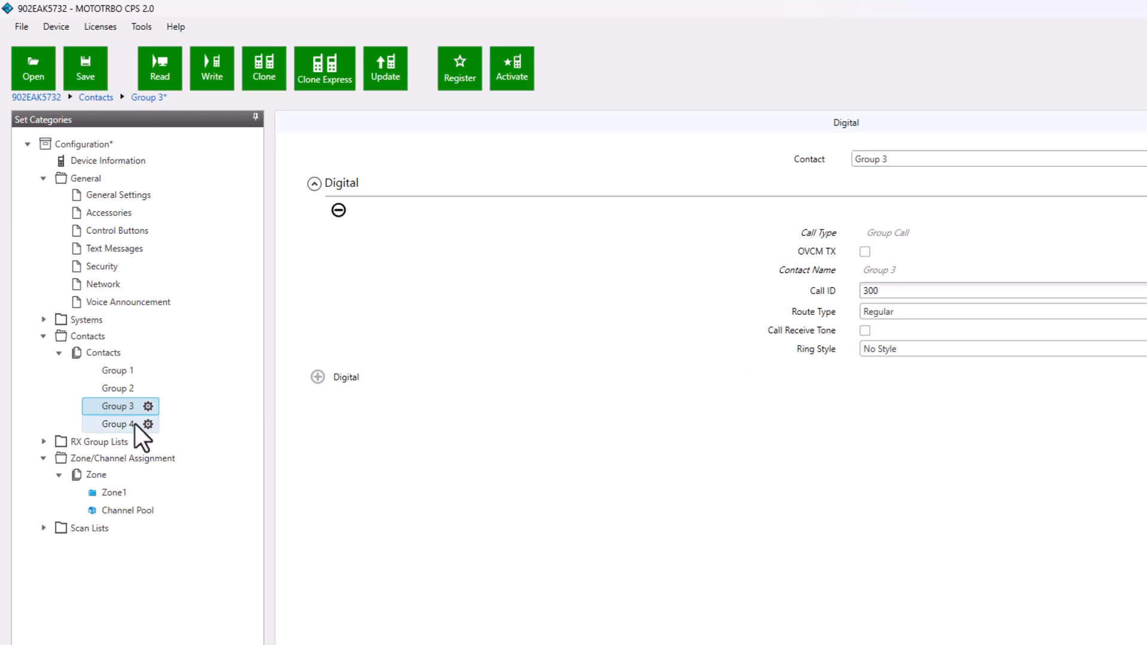
Review the settings of each group contact, Group 1 through Group 4
left_click(112, 374)
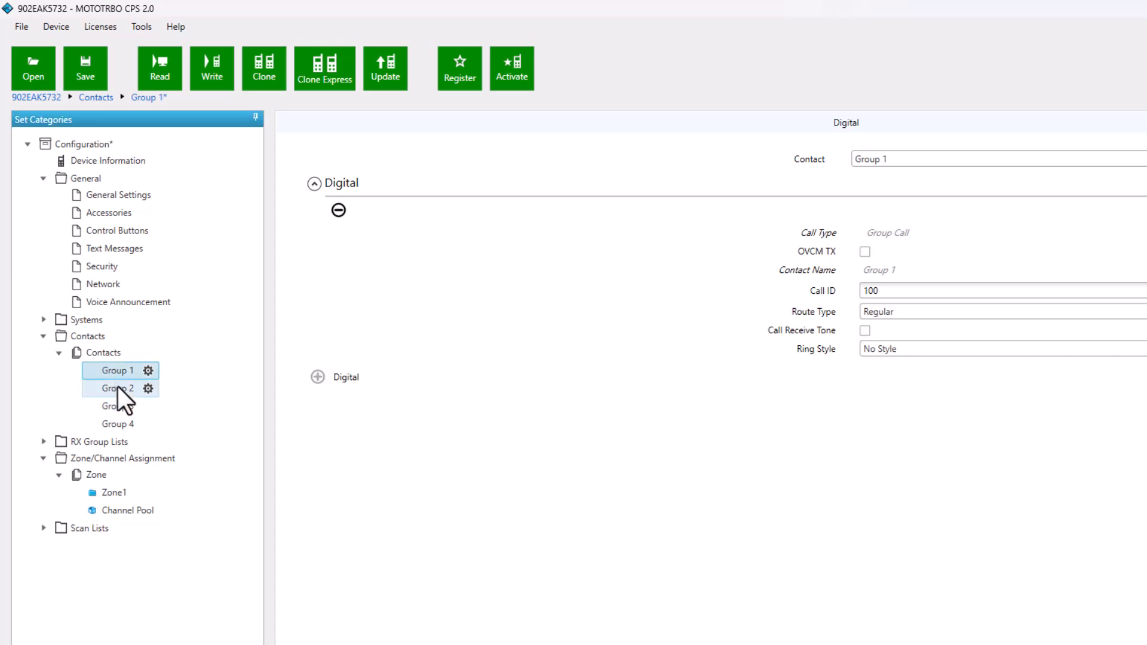
left_click(118, 386)
left_click(125, 408)
left_click(128, 423)
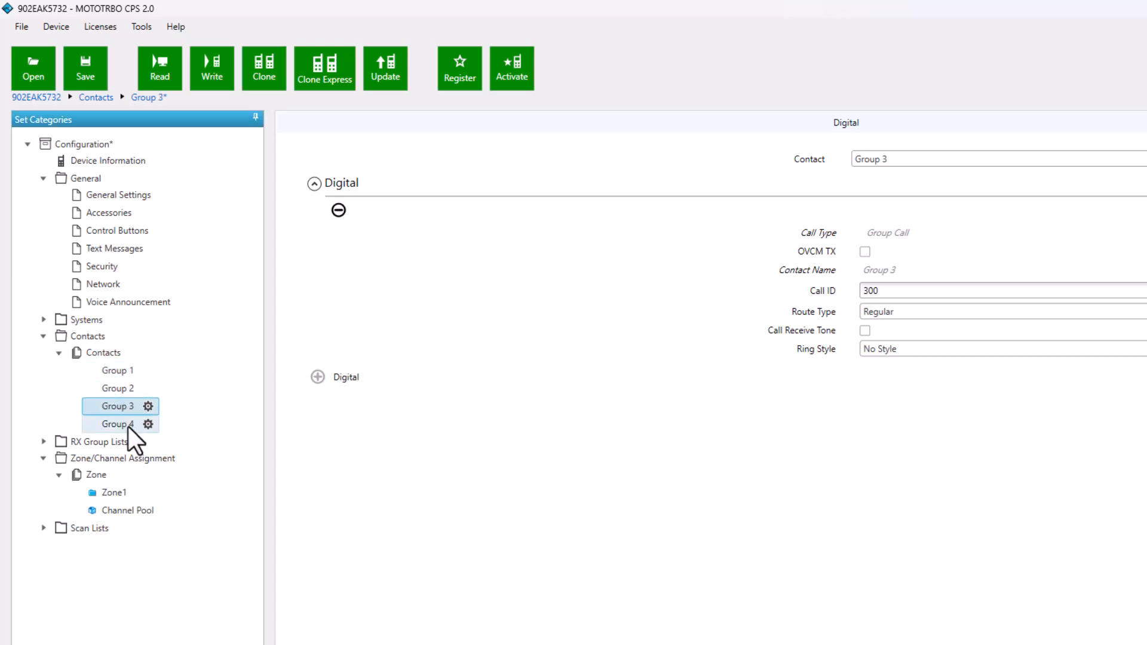
Create three new digital RX group lists, List2, List3 and List4
left_click(43, 443)
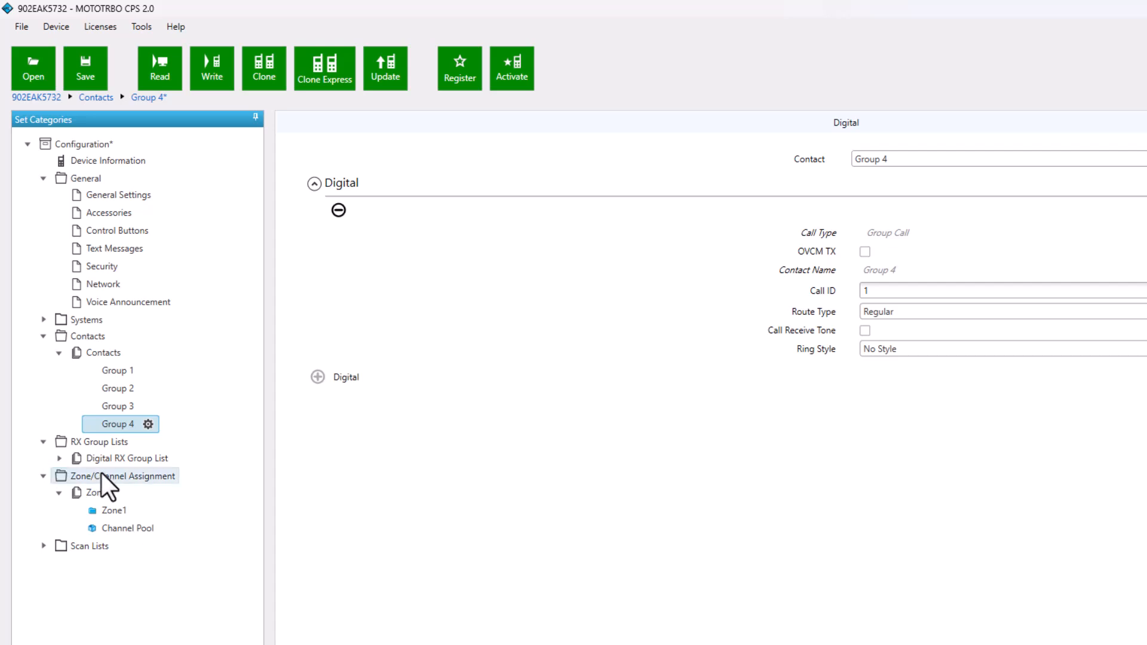
left_click(120, 459)
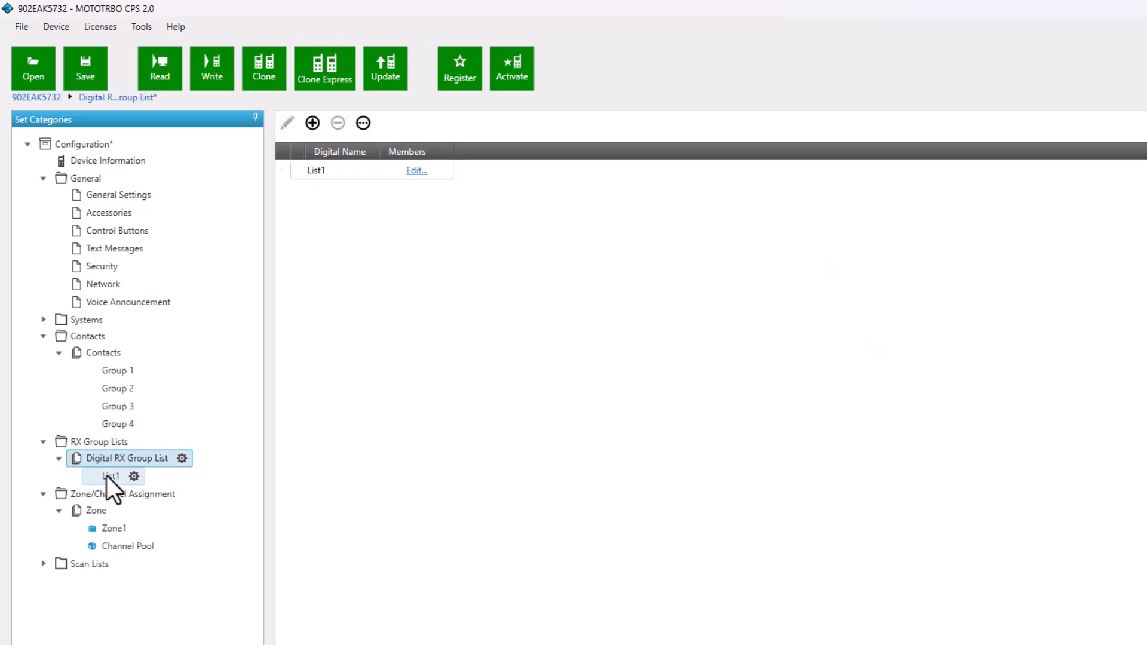
left_click(315, 125)
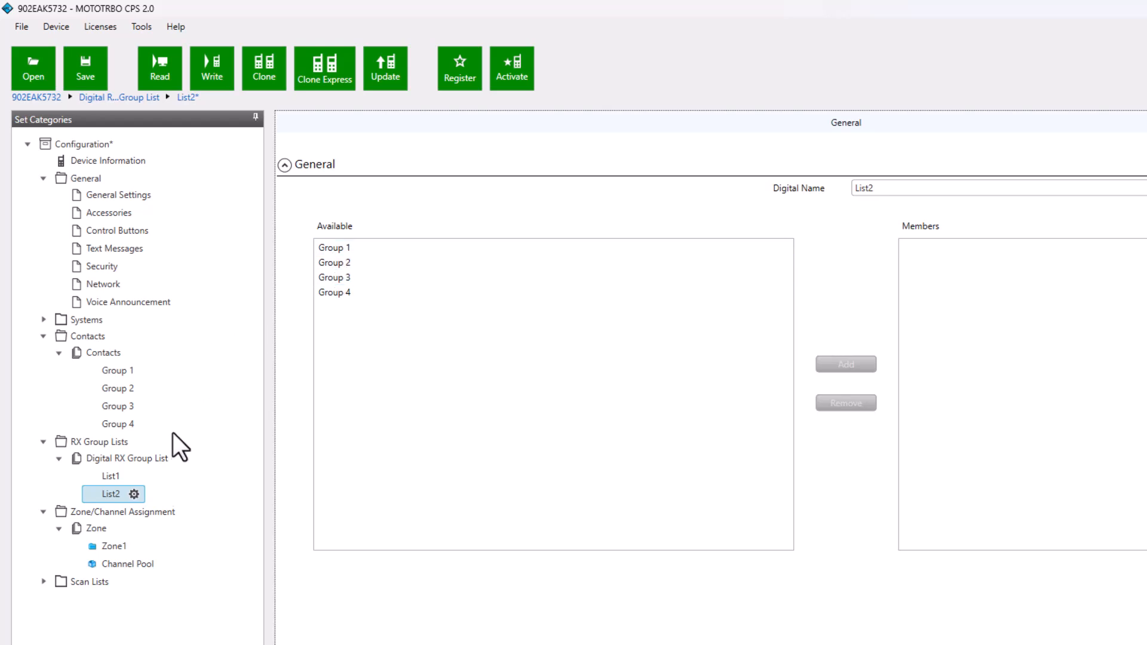
left_click(139, 457)
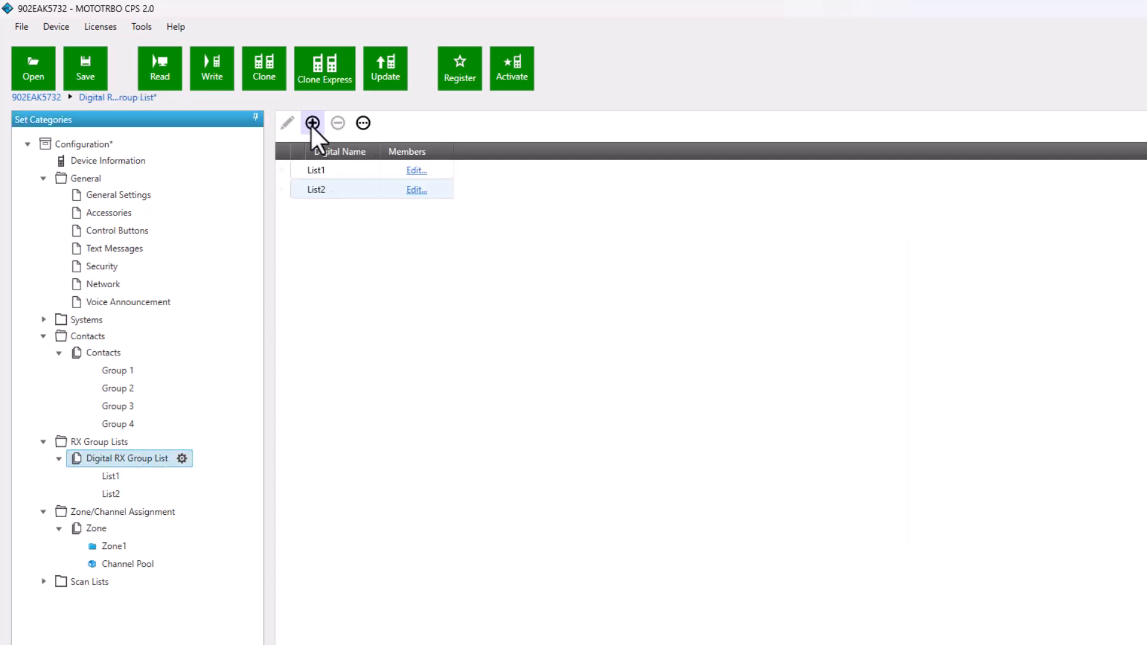
left_click(312, 124)
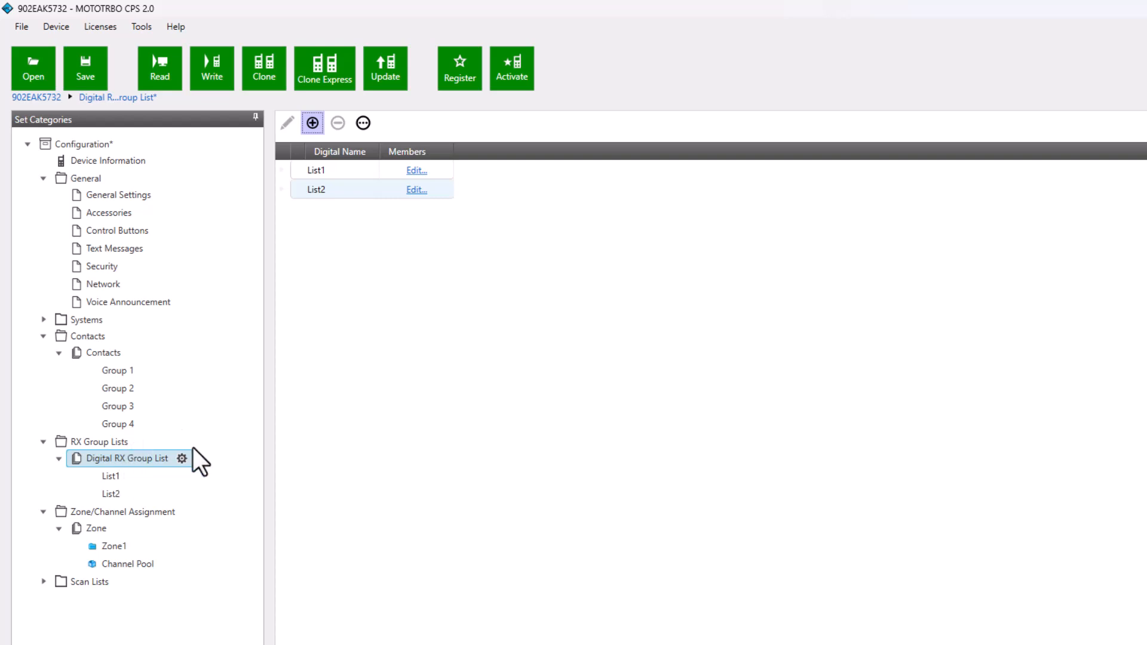
left_click(311, 122)
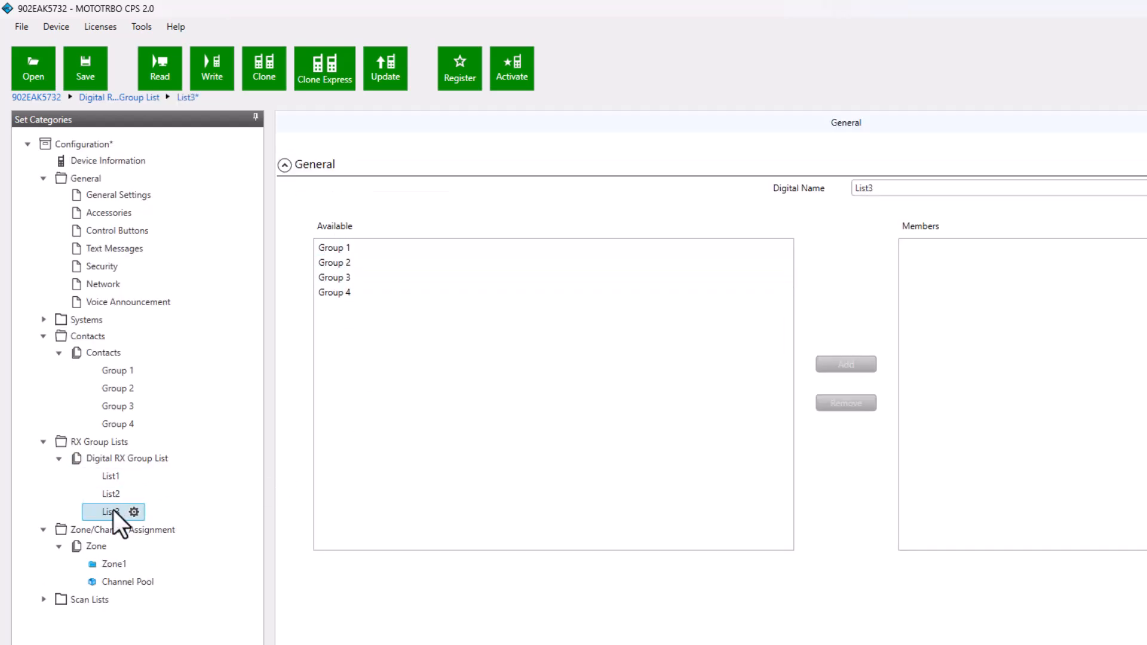
left_click(125, 458)
left_click(313, 123)
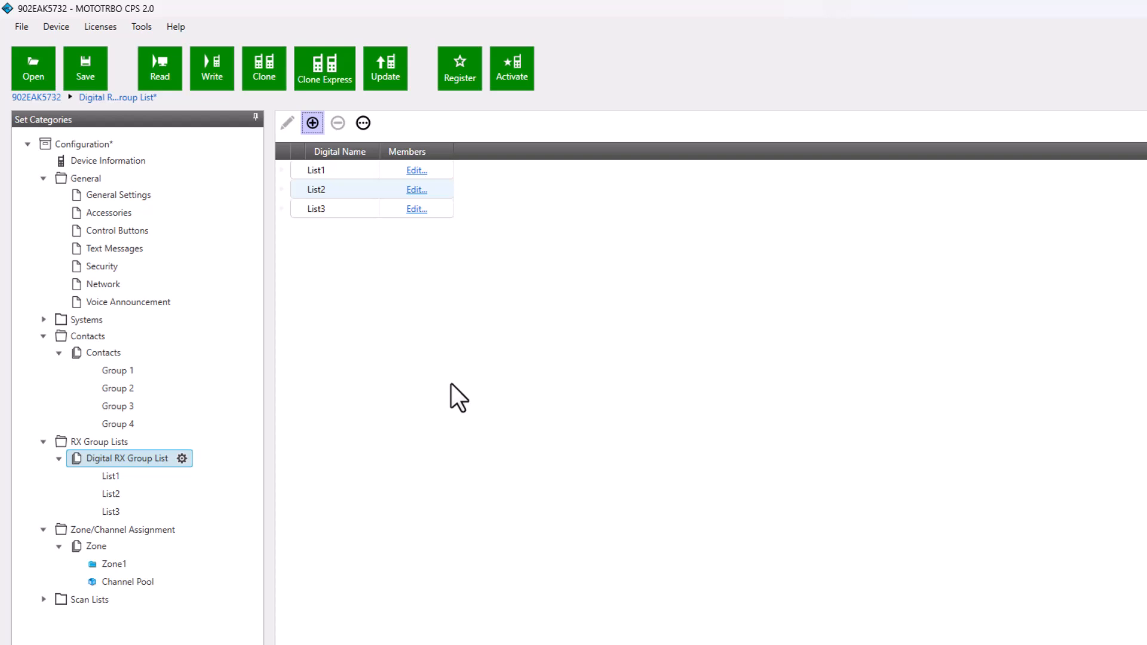
left_click(321, 123)
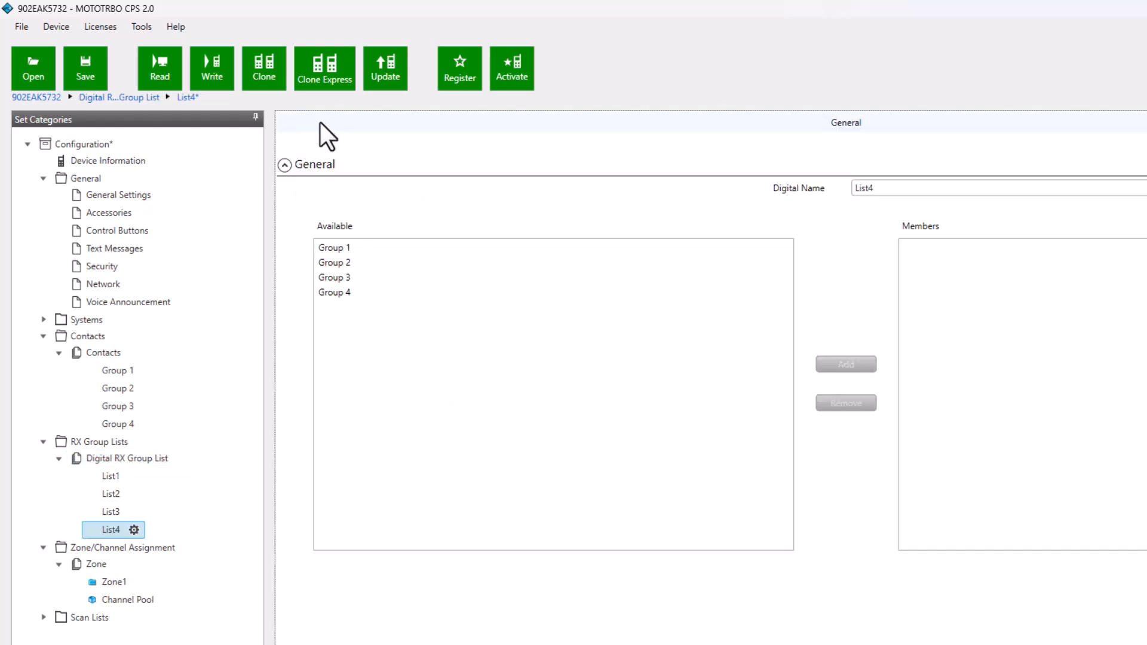
Add Group 2 as the member of List2
left_click(118, 478)
left_click(118, 493)
left_click(109, 473)
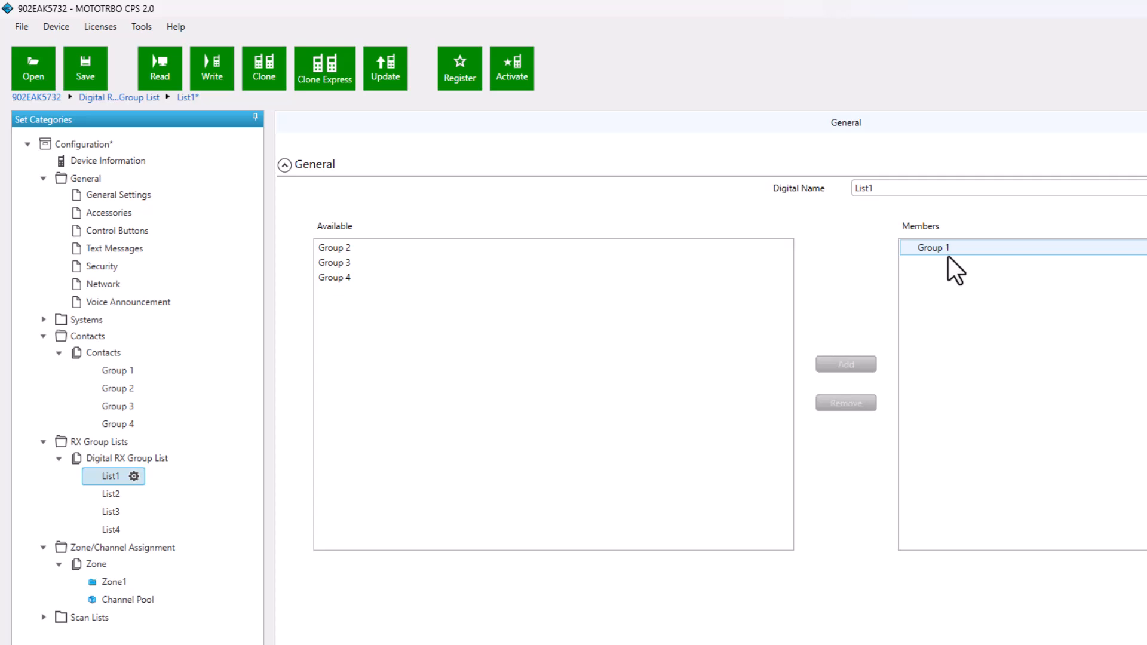
left_click(114, 492)
left_click(322, 264)
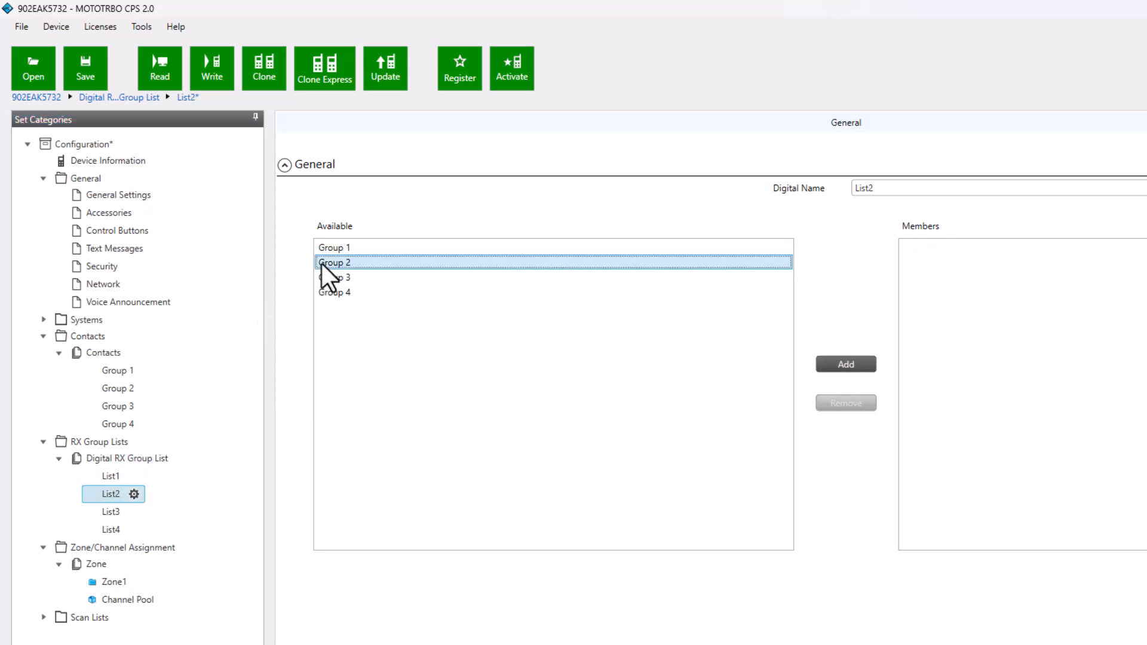
left_click(829, 363)
Add Group 3 as the member of List3
left_click(100, 511)
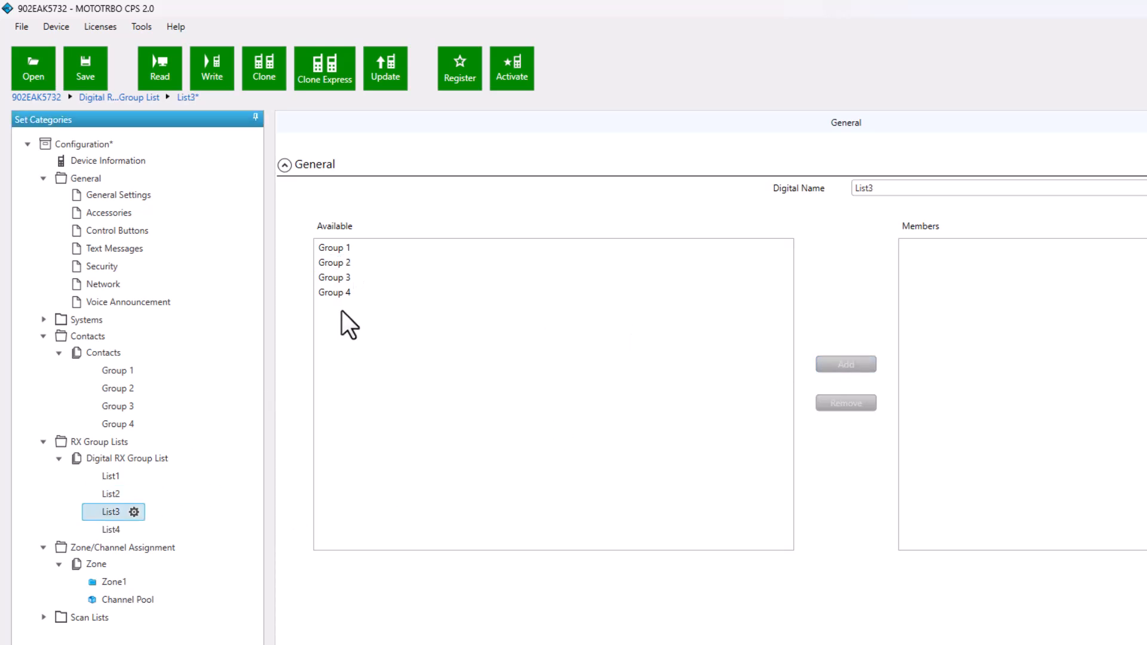
left_click(338, 278)
left_click(839, 365)
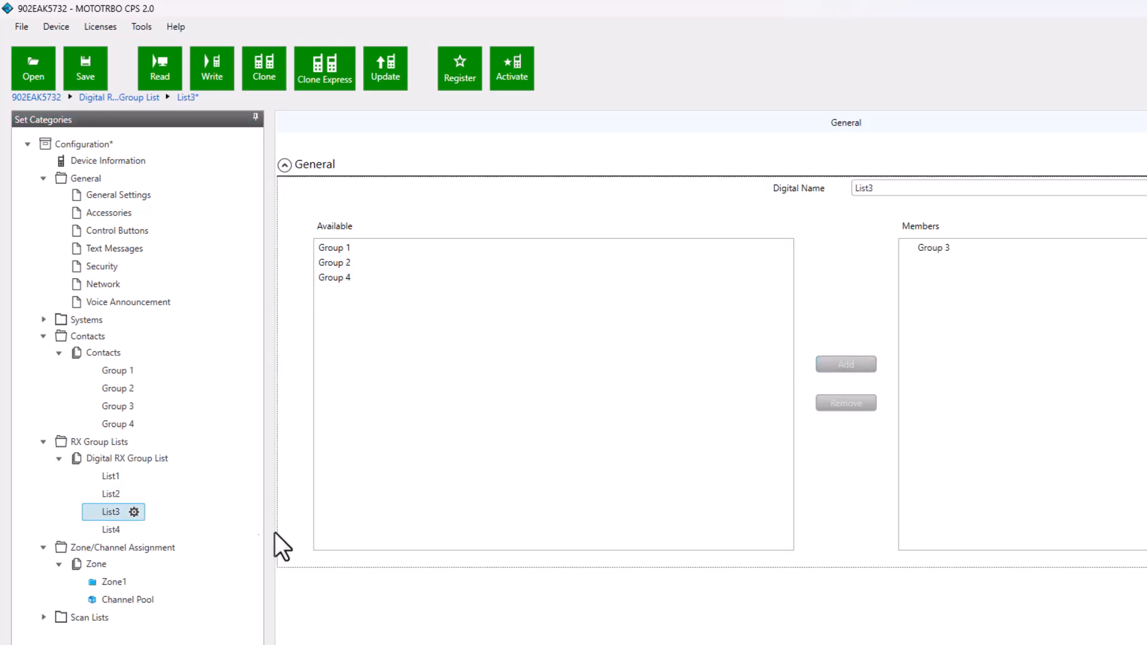
Add Group 4 as the member of List4
left_click(112, 531)
left_click(339, 294)
left_click(853, 364)
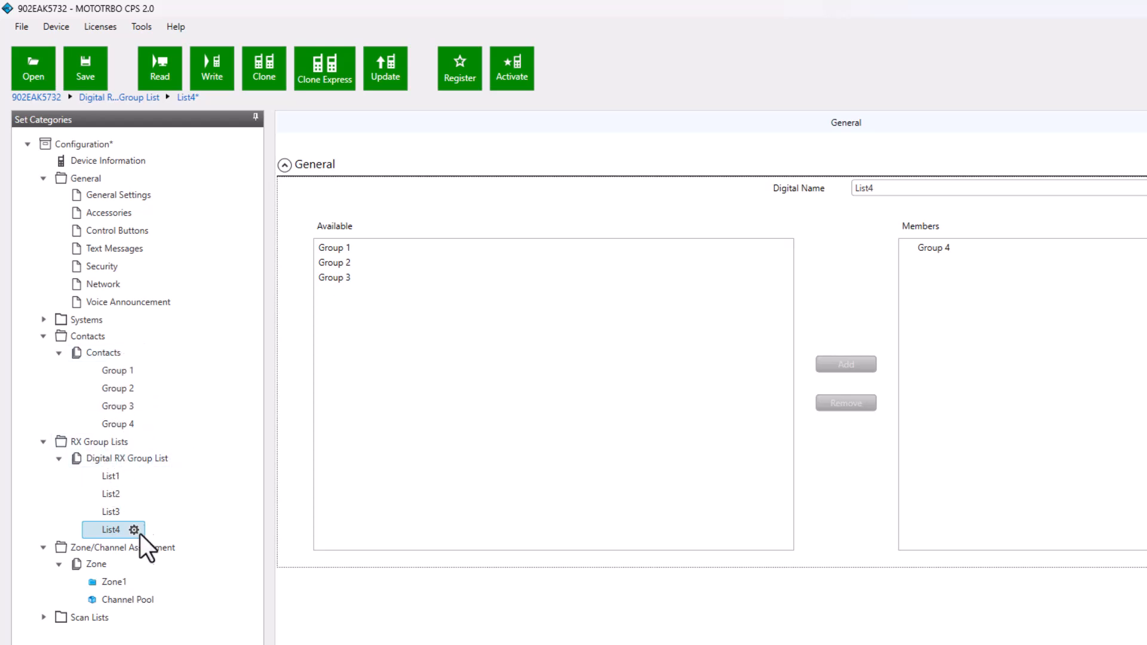
Open the settings of Channel1 in Zone1 for editing
left_click(115, 478)
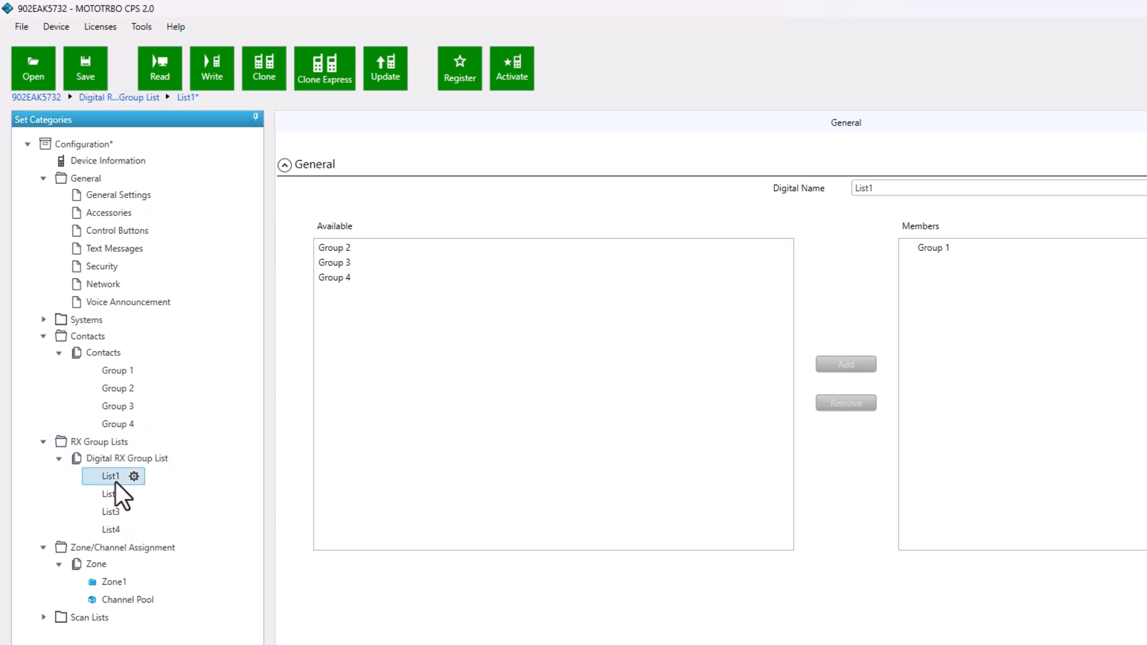
left_click(116, 581)
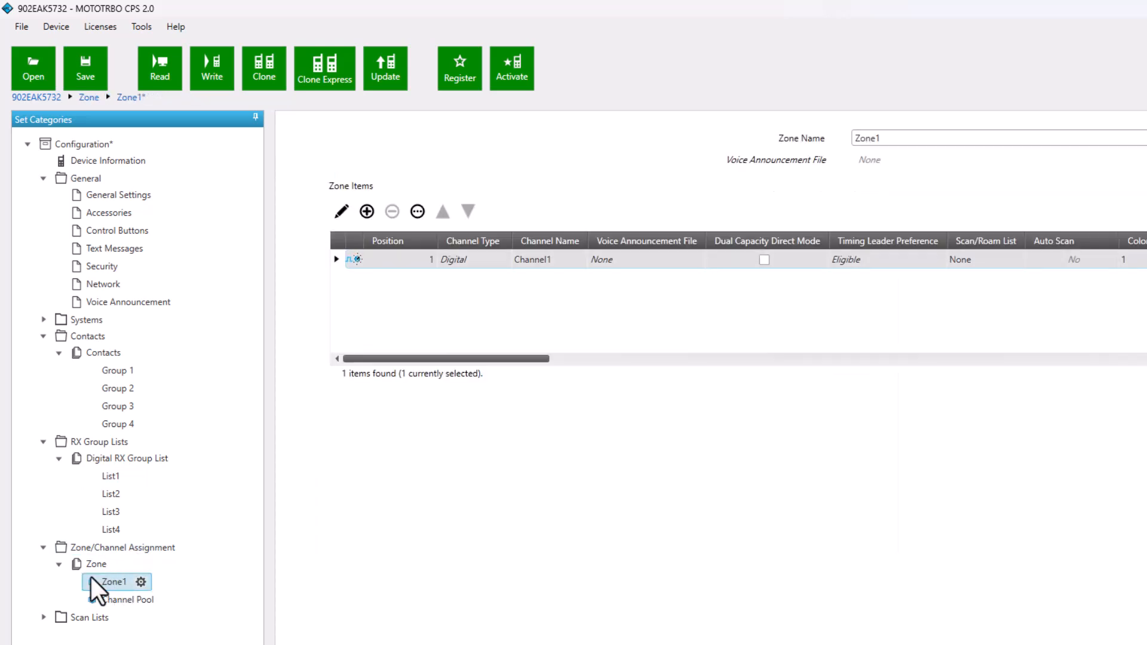
left_click(347, 262)
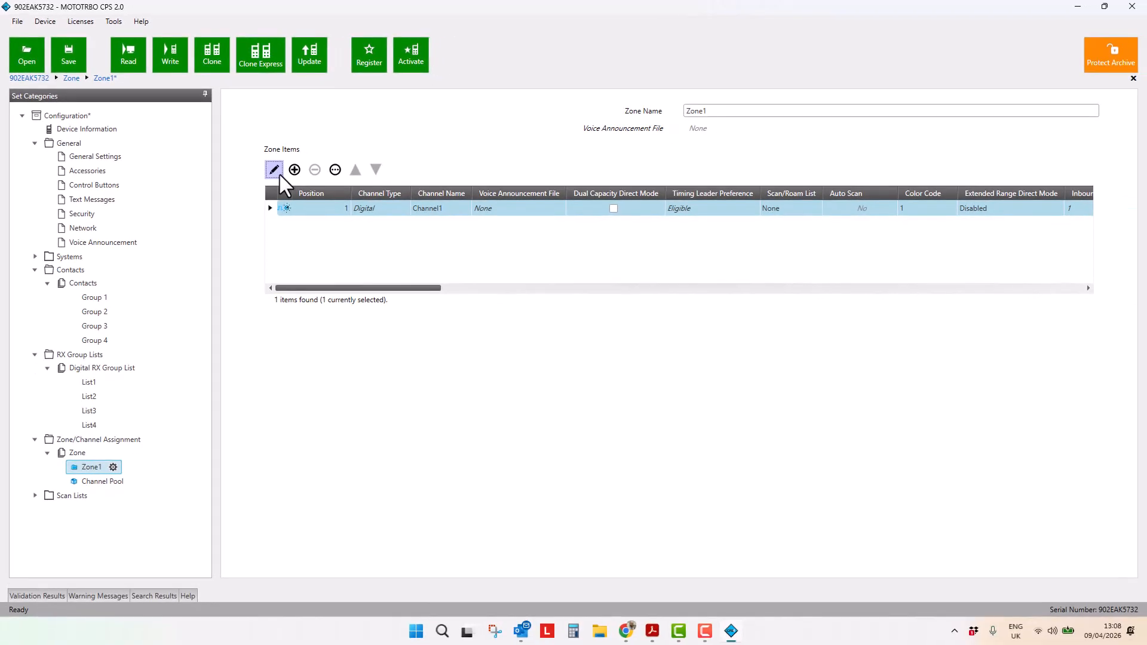
left_click(278, 174)
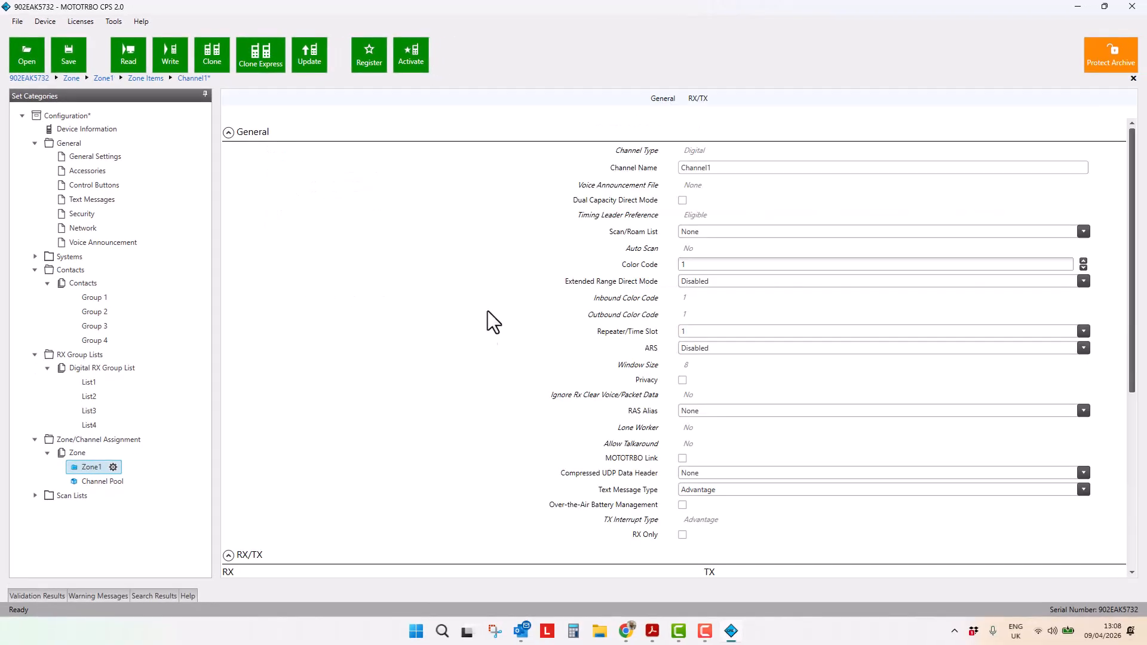
left_click(76, 468)
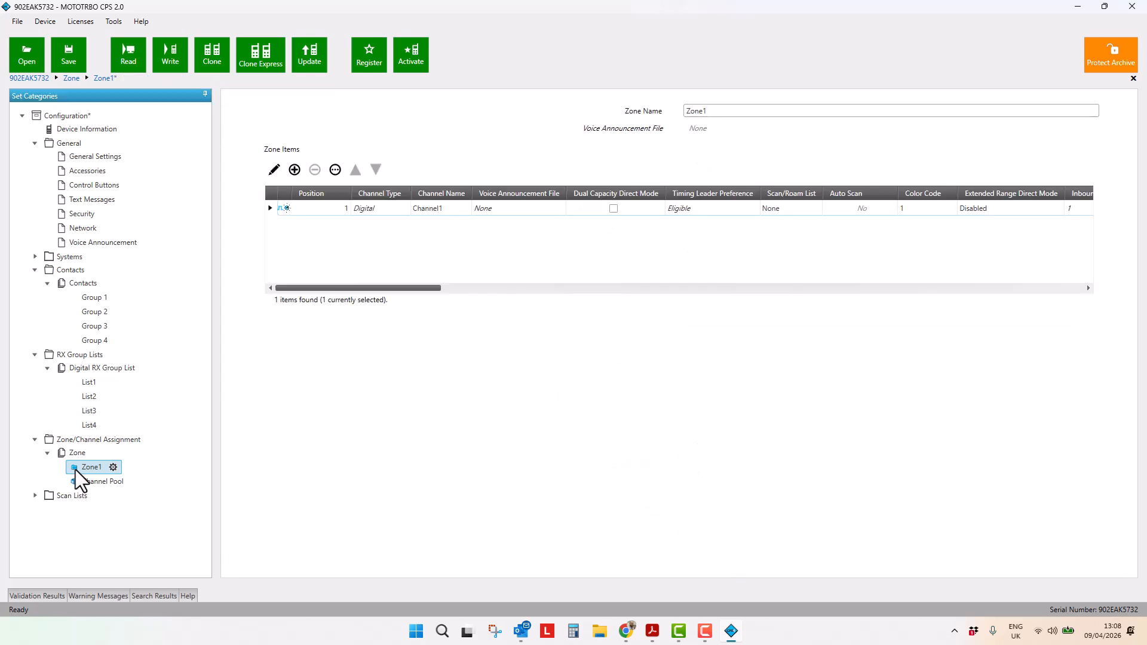
left_click(273, 210)
left_click(274, 172)
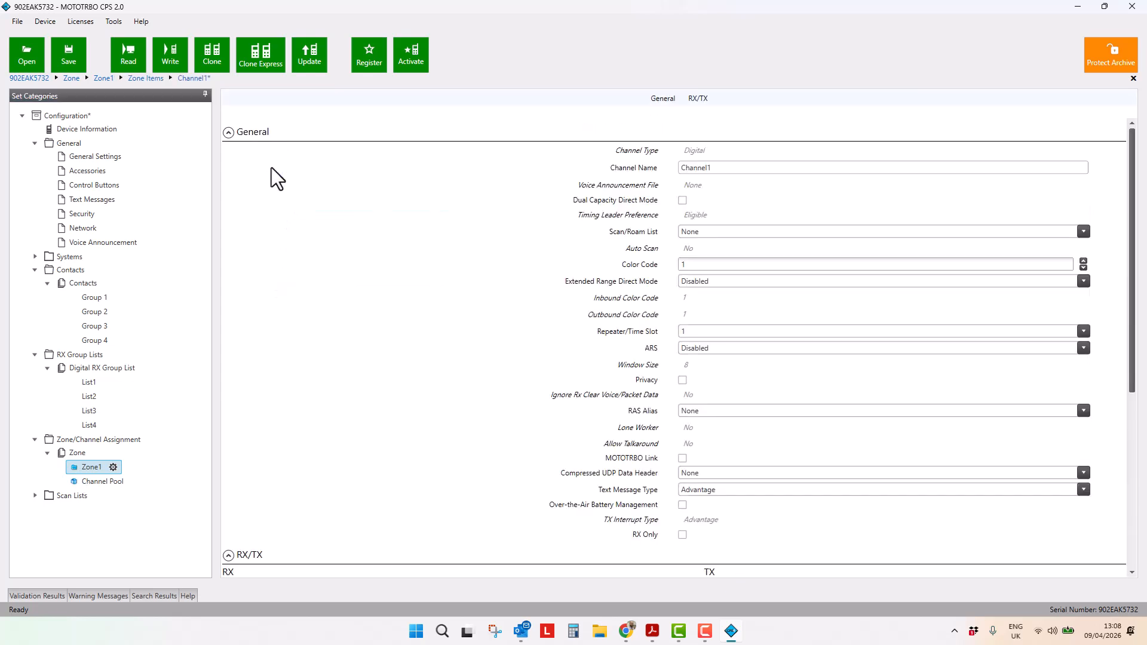
Examine Channel1's RX/TX settings, including power level and timeout timer
scroll(433, 333, "down", 5)
scroll(424, 327, "down", 1)
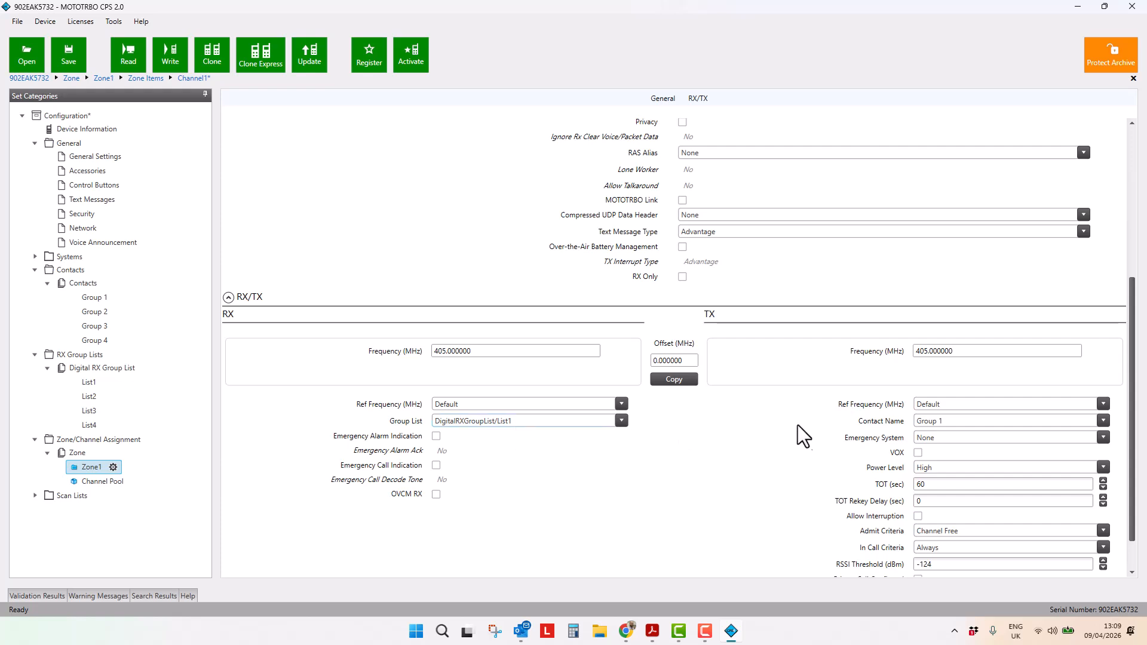
scroll(832, 477, "down", 1)
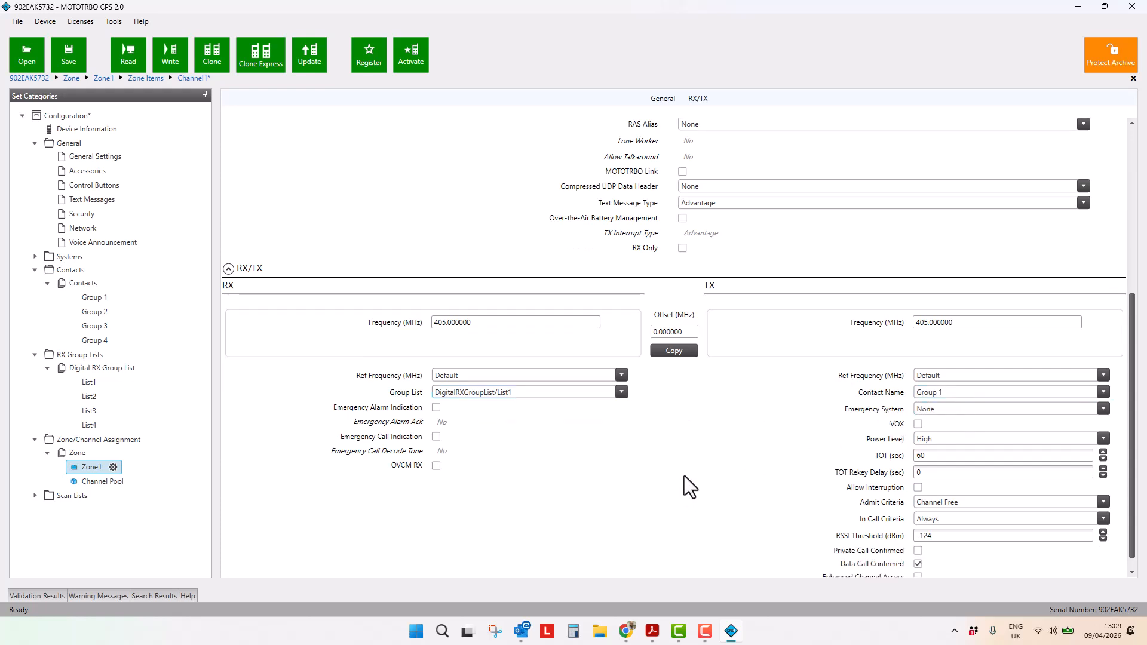
left_click(947, 441)
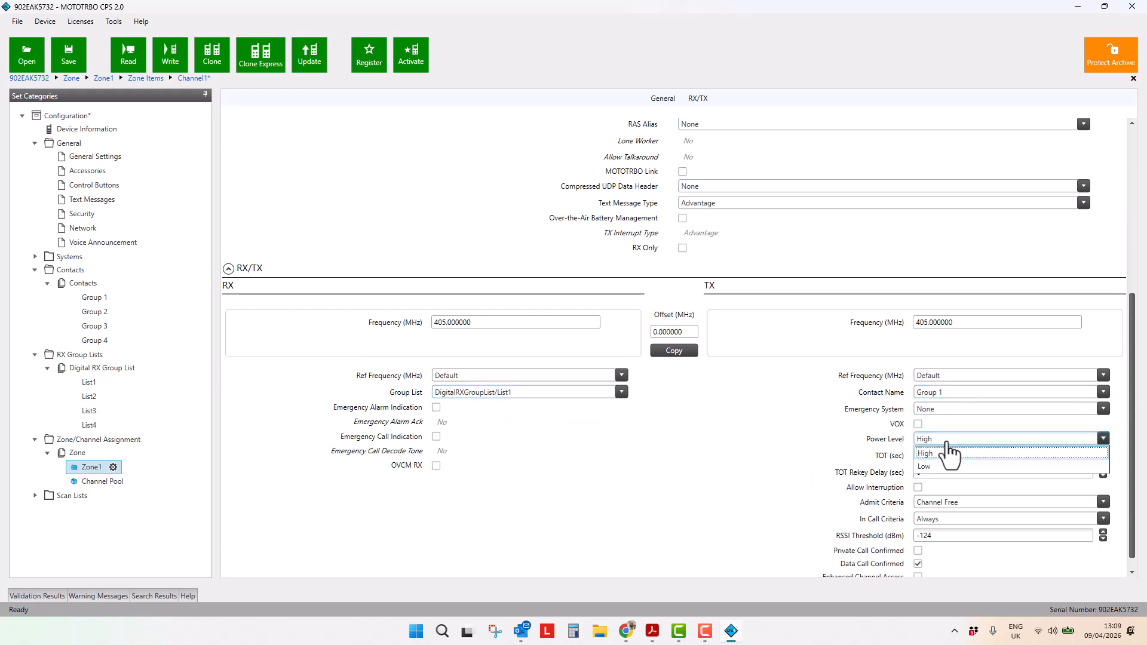
left_click(948, 453)
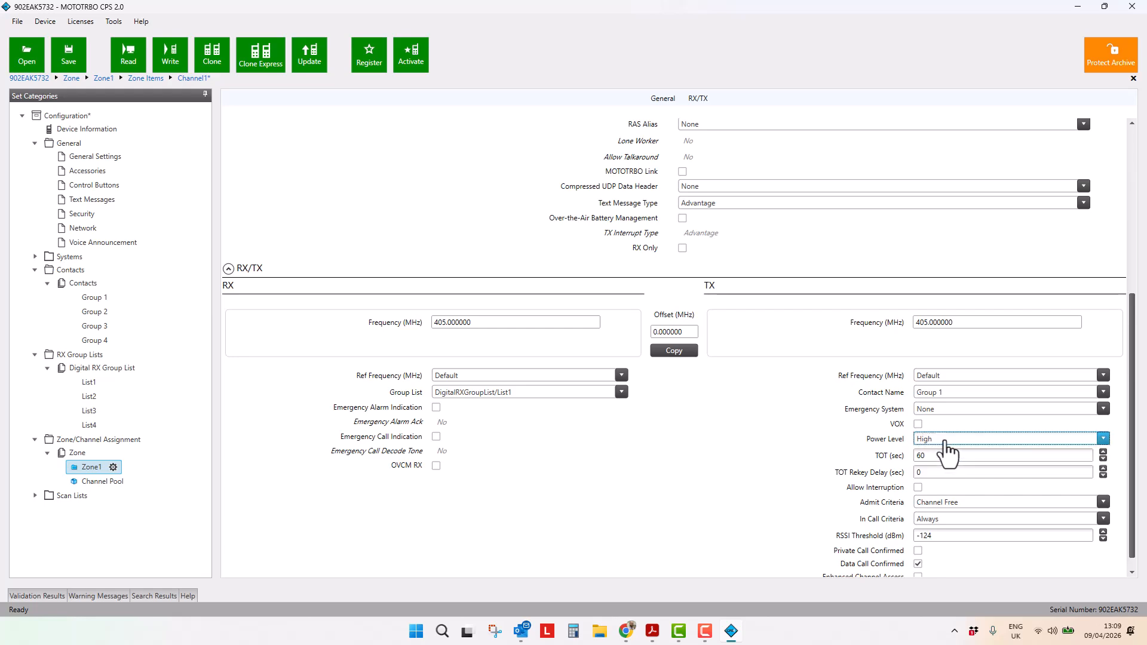
left_click(93, 160)
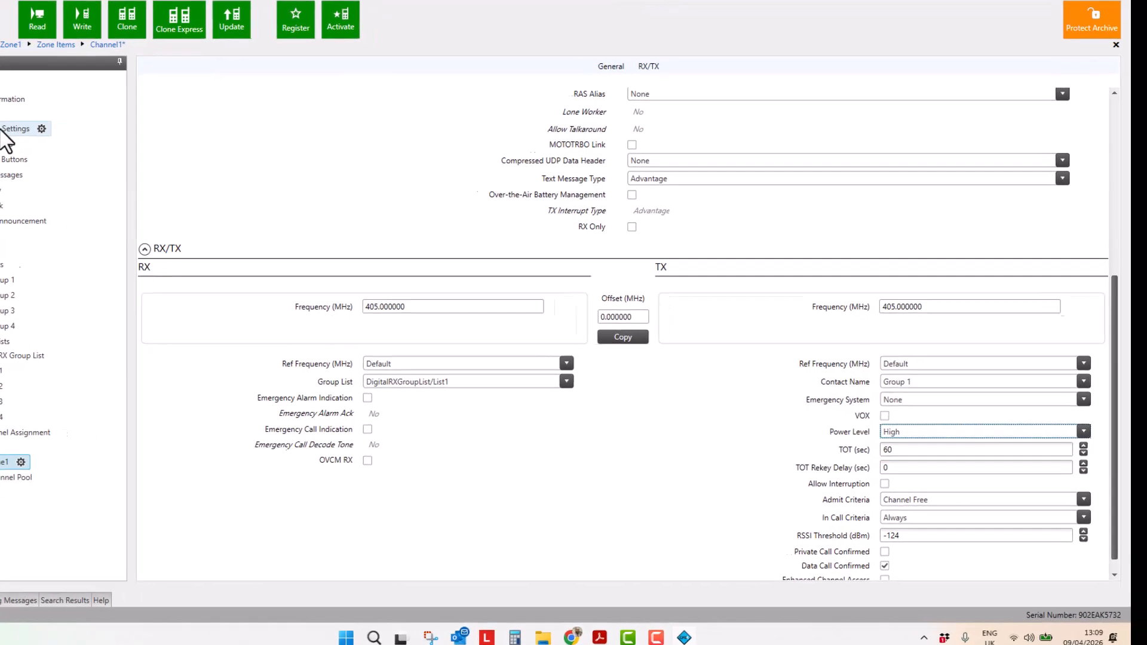
left_click(942, 451)
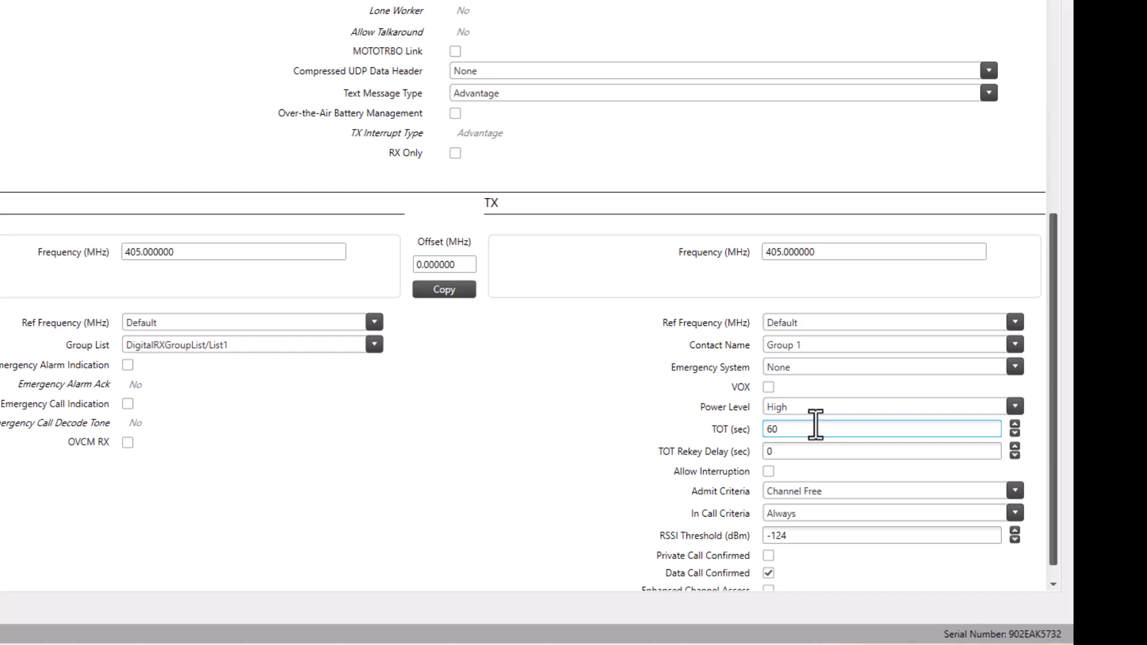
scroll(517, 412, "down", 1)
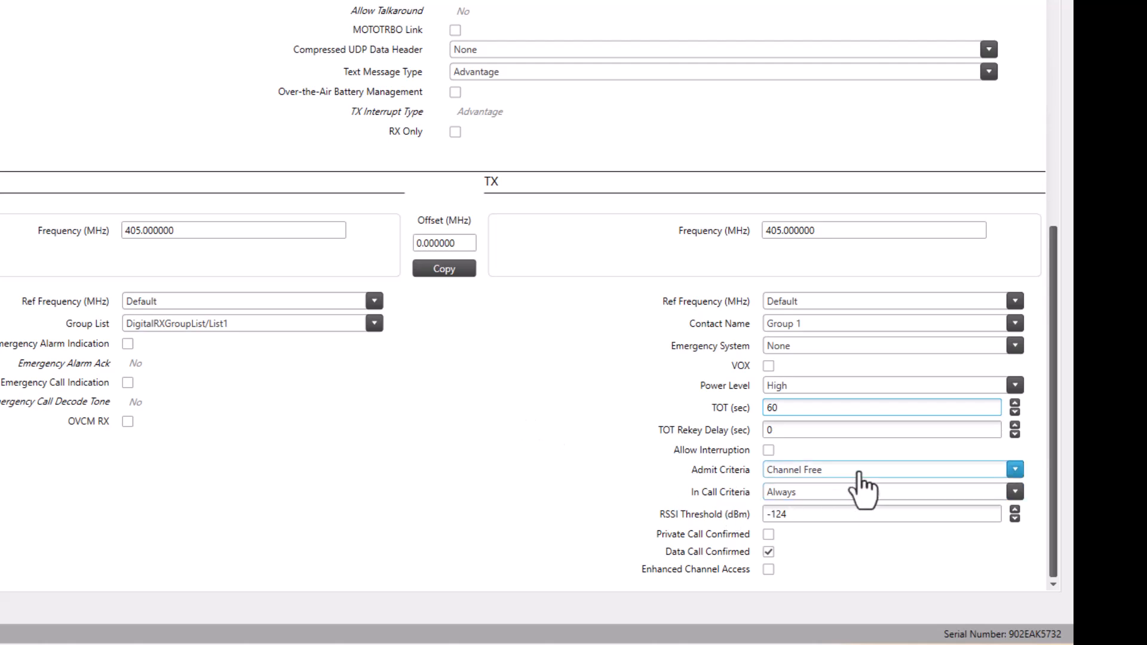
Set Channel1's Admit Criteria to Always
left_click(783, 471)
left_click(823, 489)
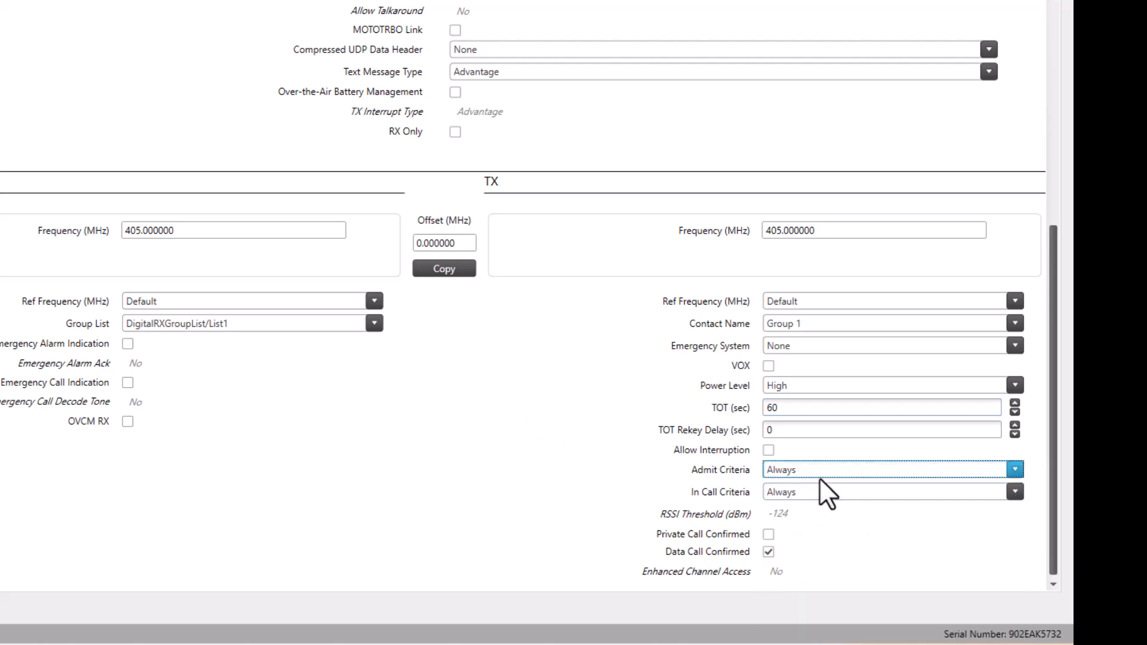
left_click(836, 471)
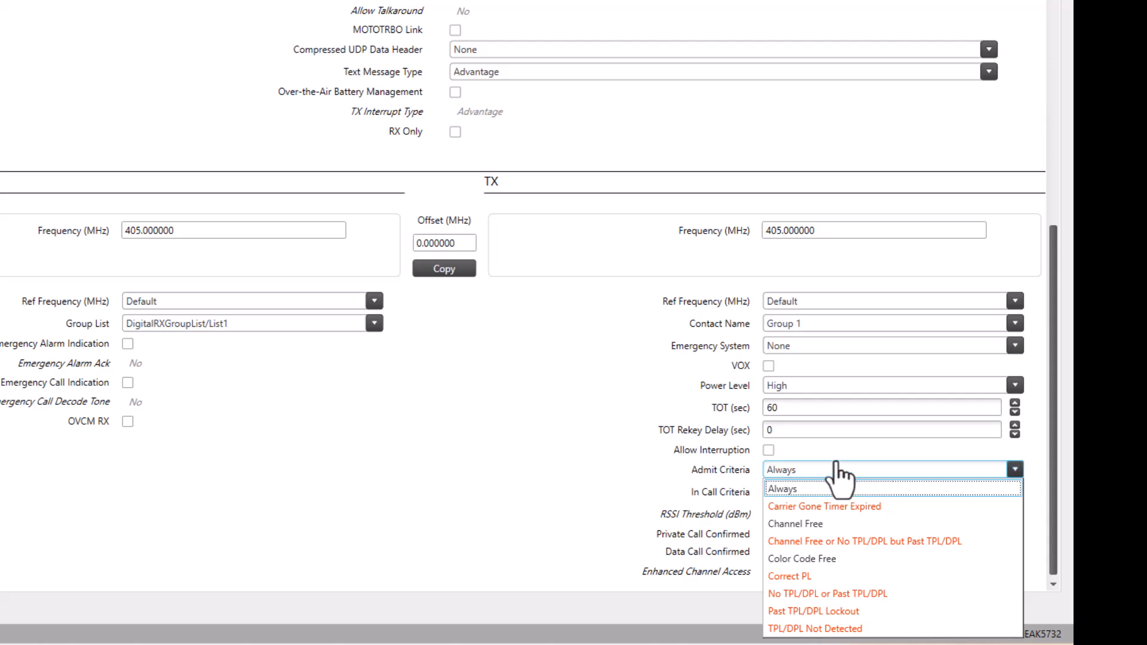
left_click(495, 467)
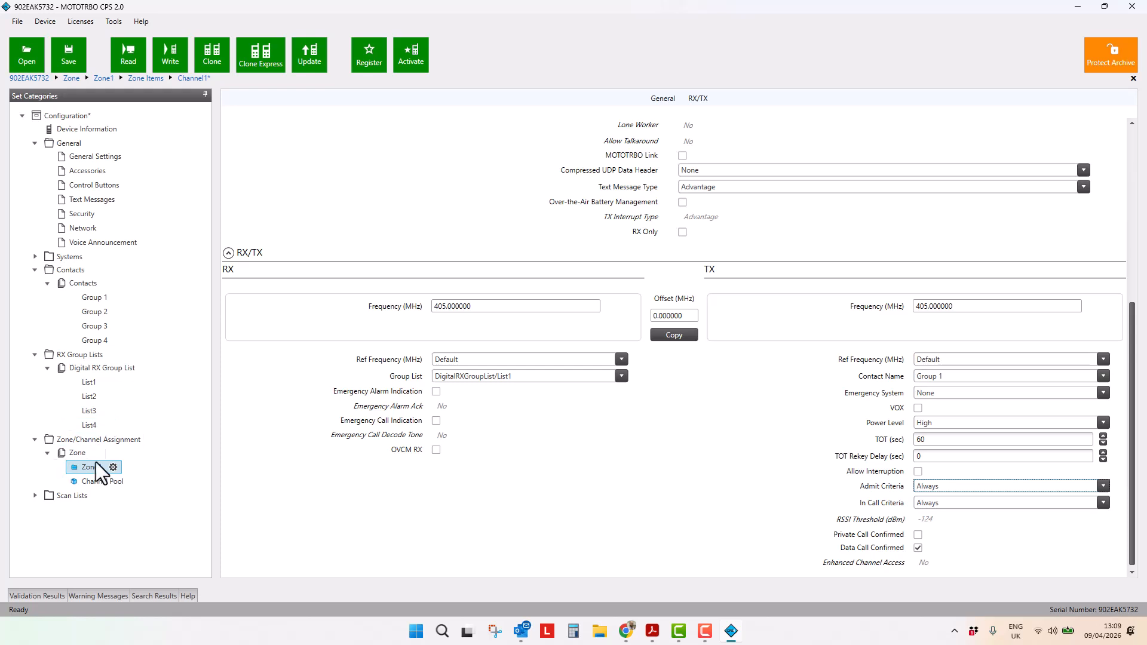
Make 3 copies of Channel1 within Zone1
double_click(85, 455)
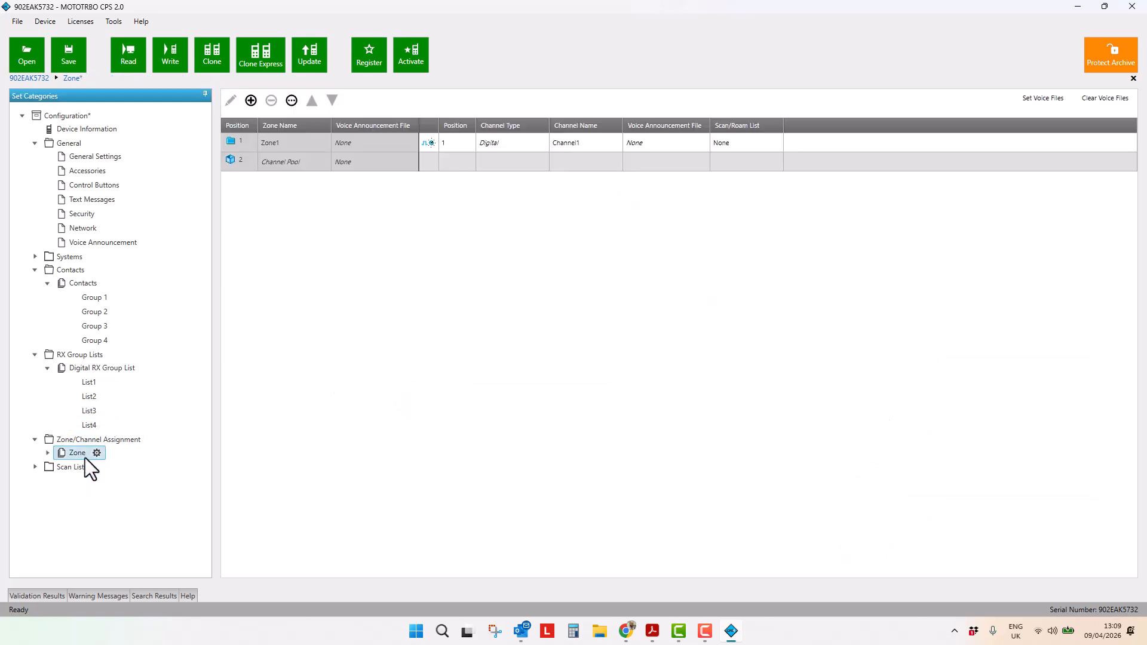
double_click(72, 451)
left_click(84, 468)
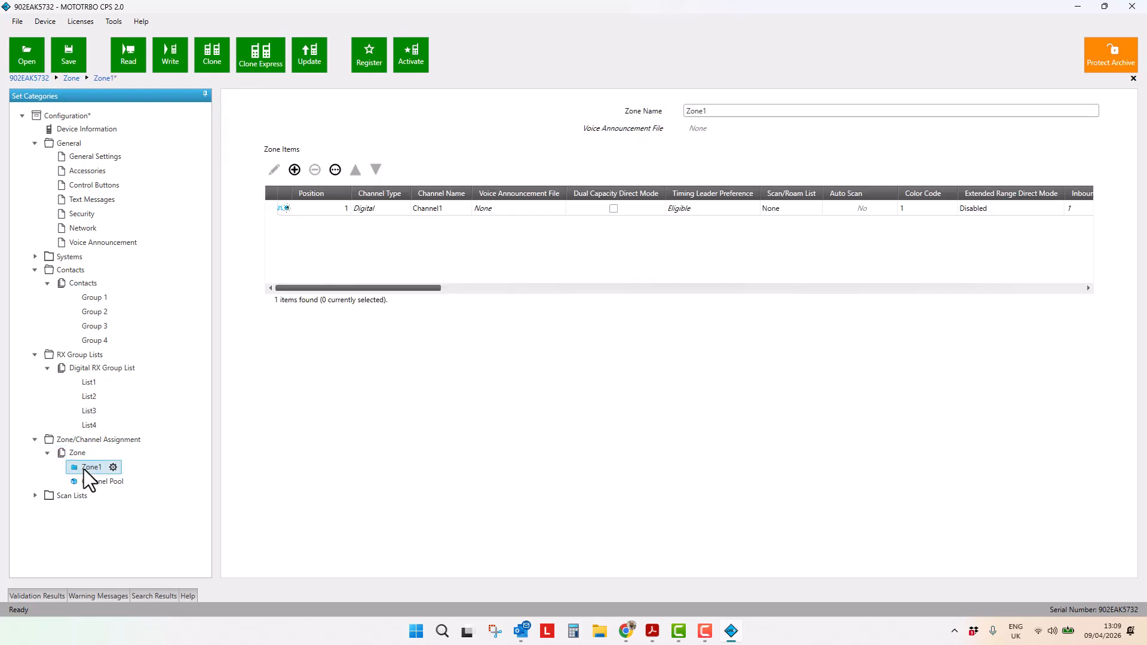
left_click(269, 209)
left_click(336, 170)
left_click(371, 214)
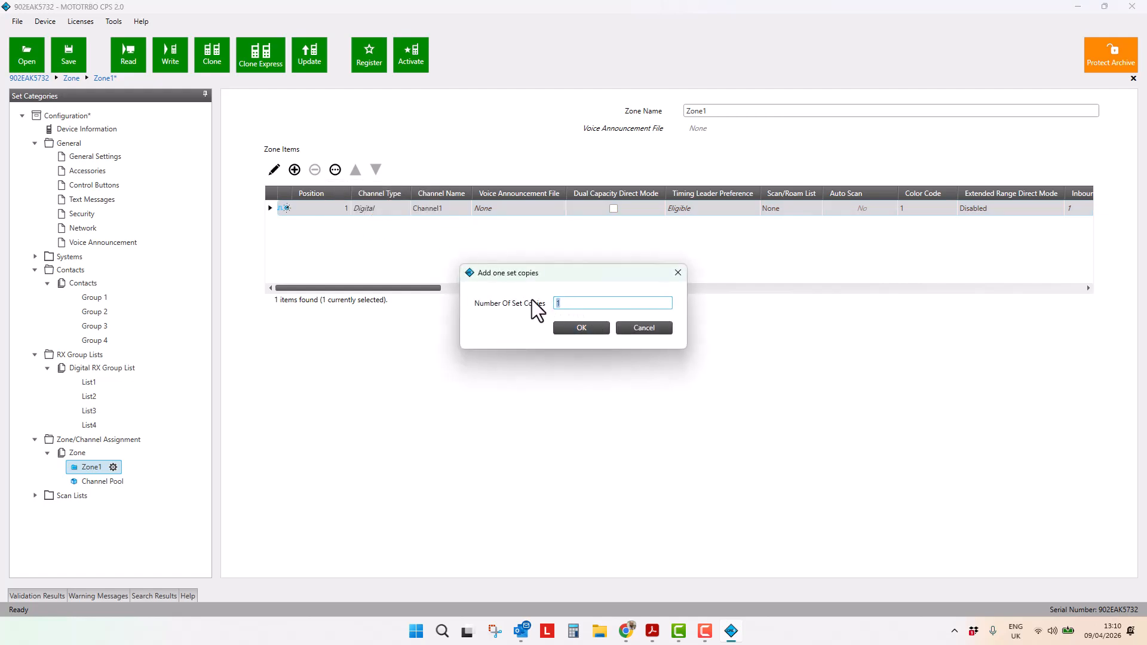
type("3")
left_click(571, 327)
Set the second channel's RX group list to DigitalRXGroupList/List2
left_click_drag(414, 289, 787, 282)
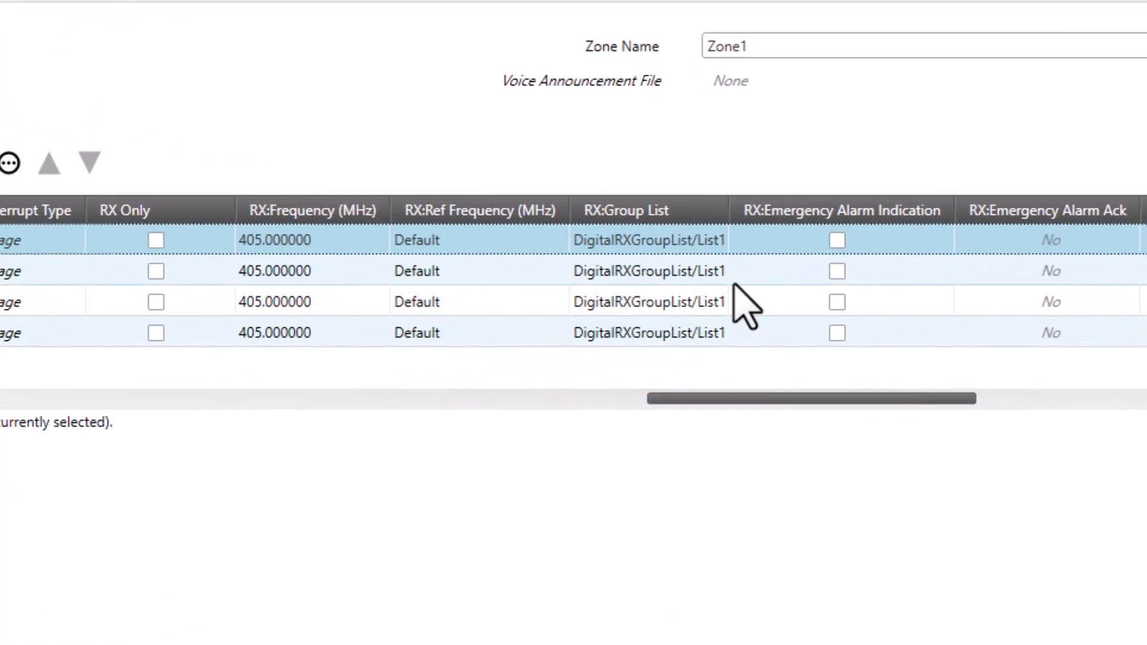
left_click(697, 272)
left_click(714, 271)
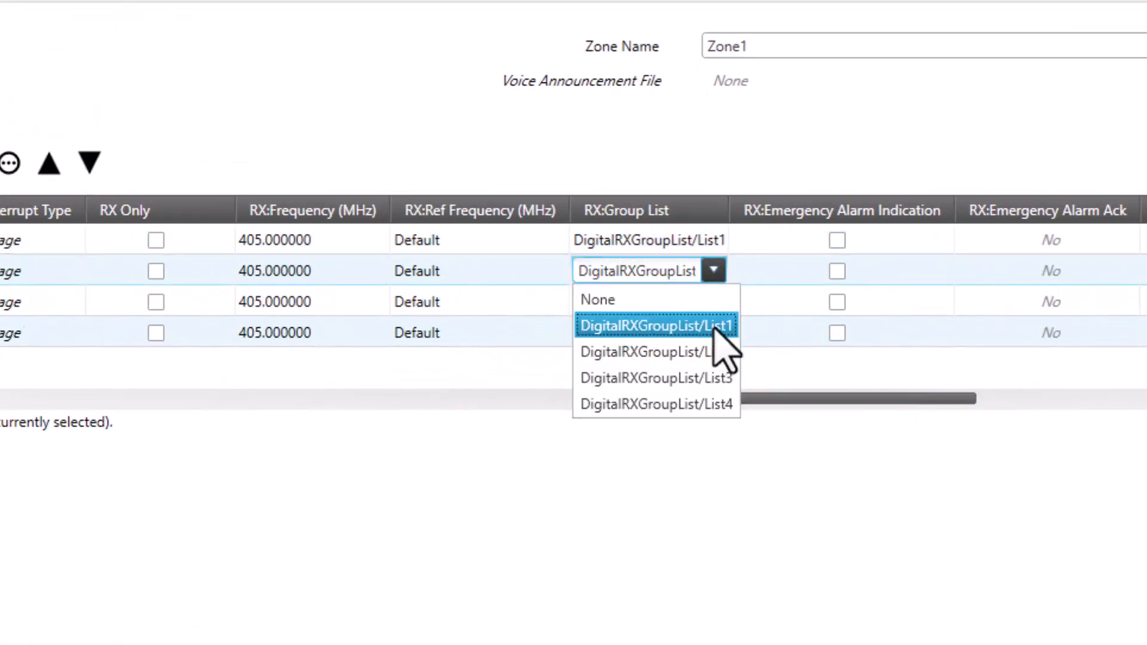
left_click(718, 352)
Set the third and fourth channels' RX group lists to DigitalRXGroupList/List3 and DigitalRXGroupList/List4
left_click(716, 302)
left_click(714, 302)
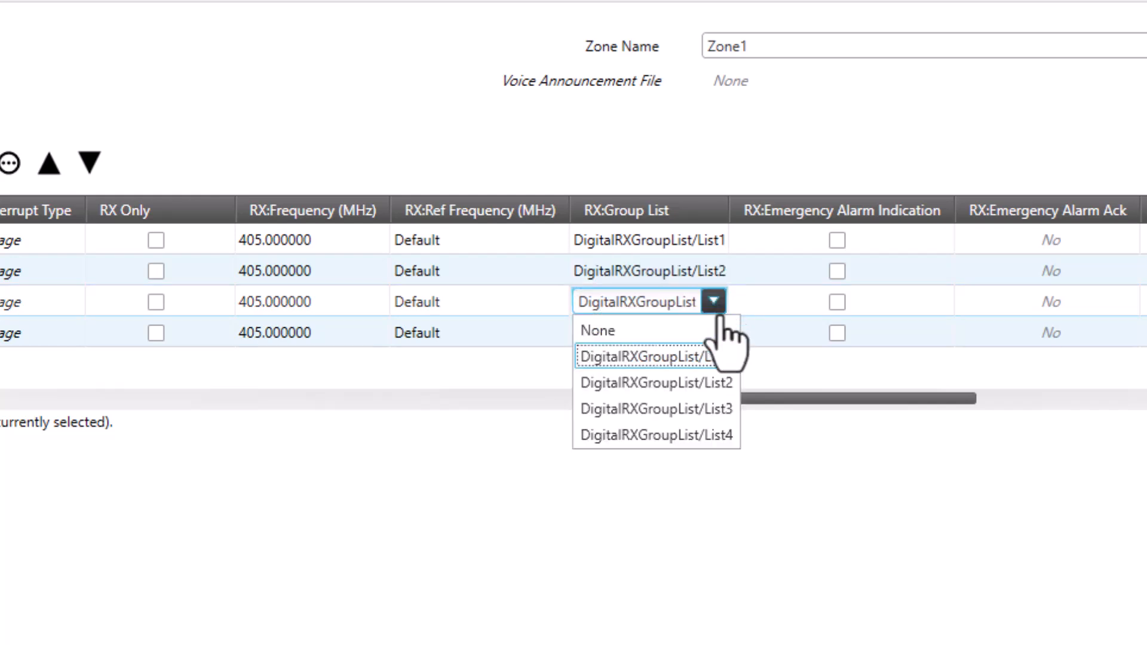
left_click(721, 409)
left_click(717, 334)
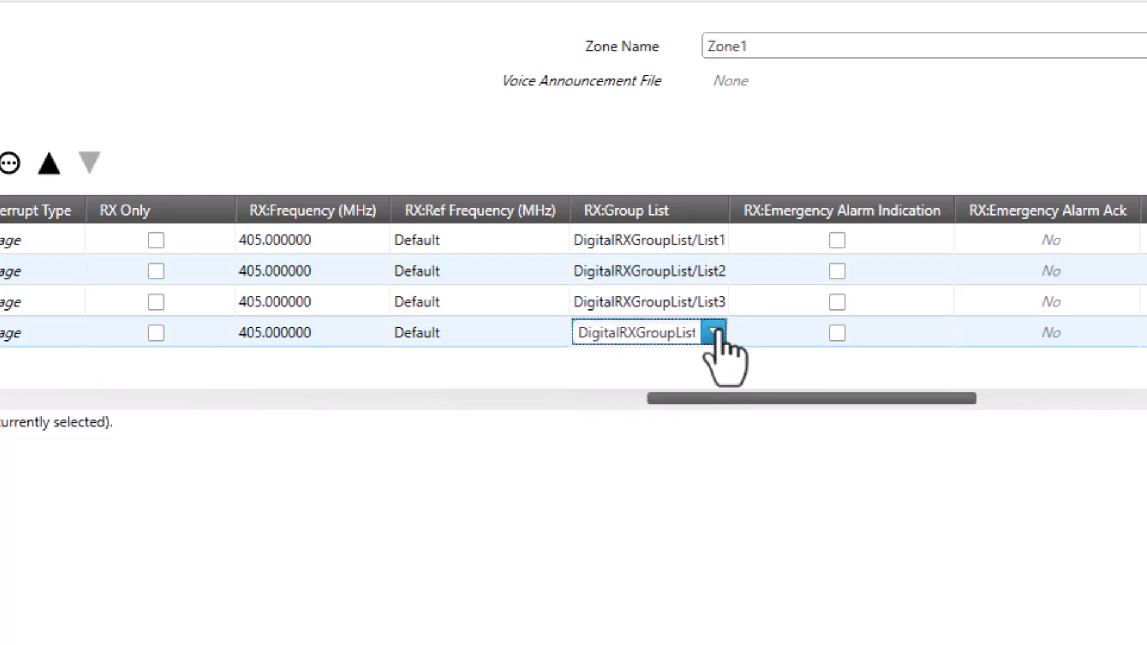
left_click(714, 338)
left_click(708, 465)
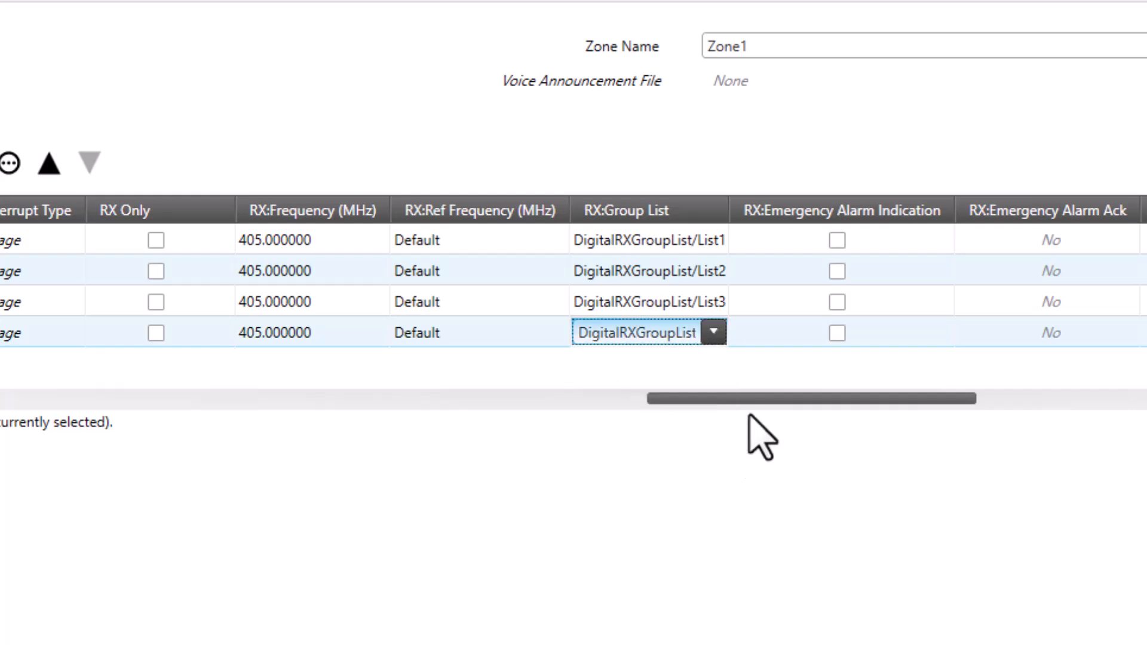
Set the TX contact names of the second, third and fourth channels to Group 2, Group 3 and Group 4
left_click_drag(805, 397, 1030, 388)
left_click(1074, 278)
left_click(1125, 275)
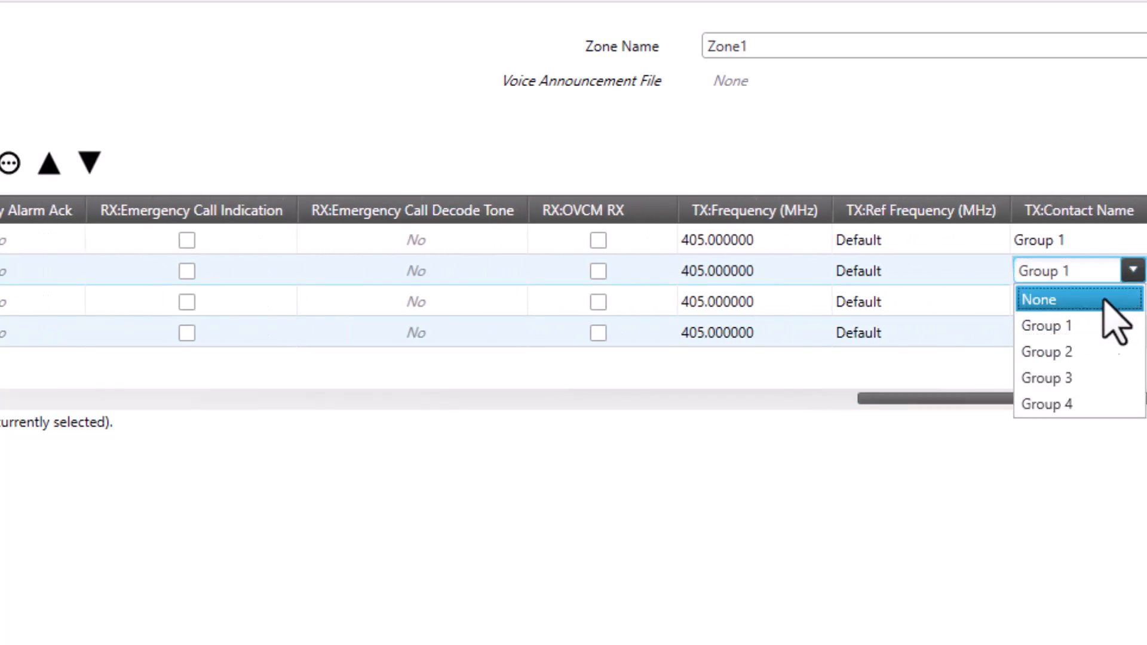
left_click(1074, 357)
left_click(1129, 302)
left_click(1133, 302)
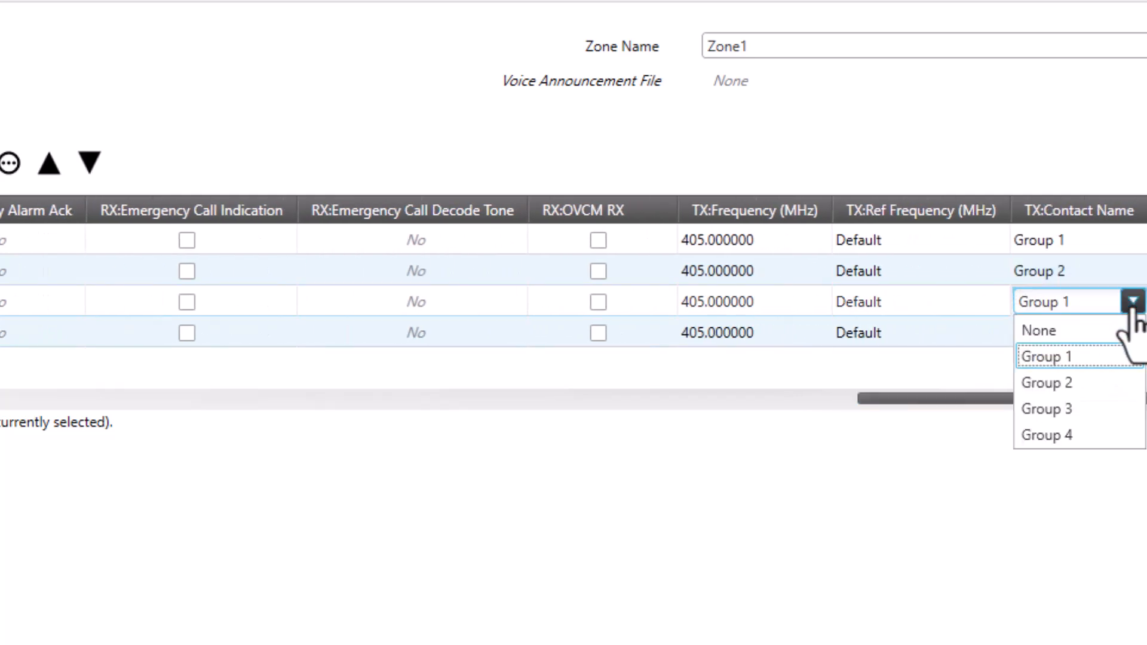
left_click(1073, 410)
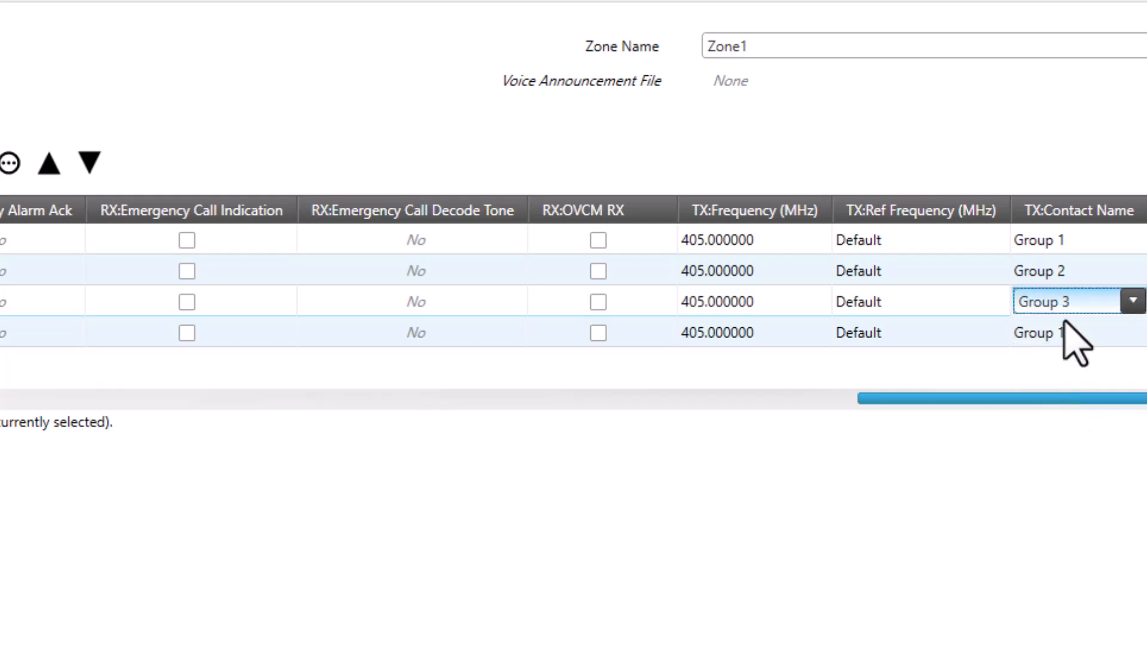
left_click(1127, 338)
left_click(1130, 335)
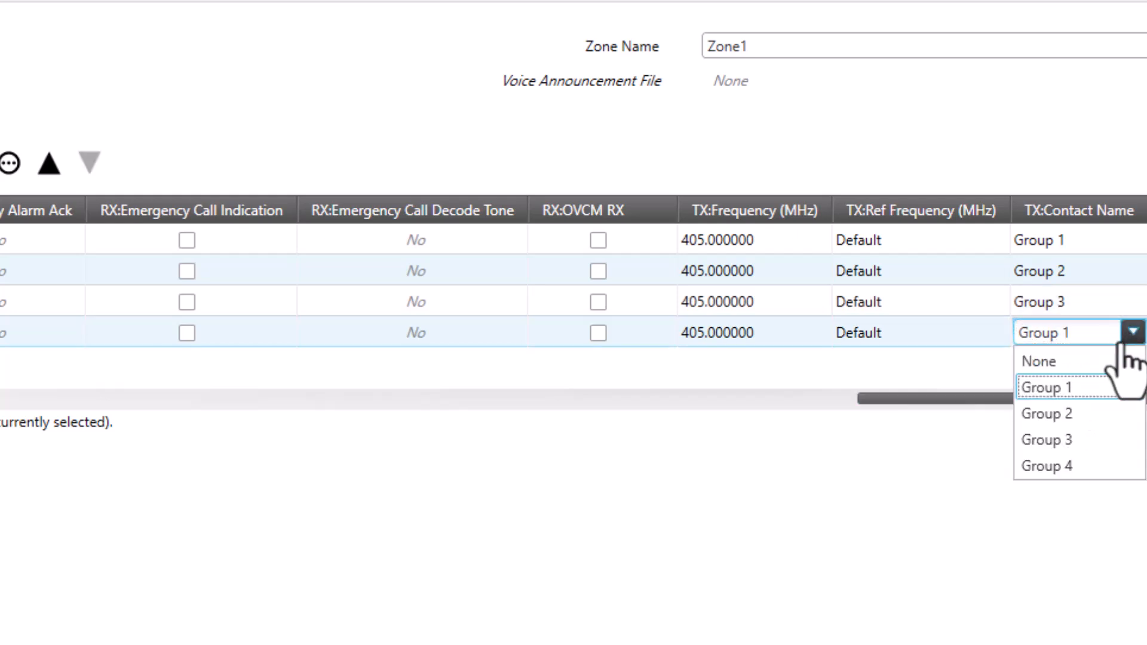
left_click(1082, 465)
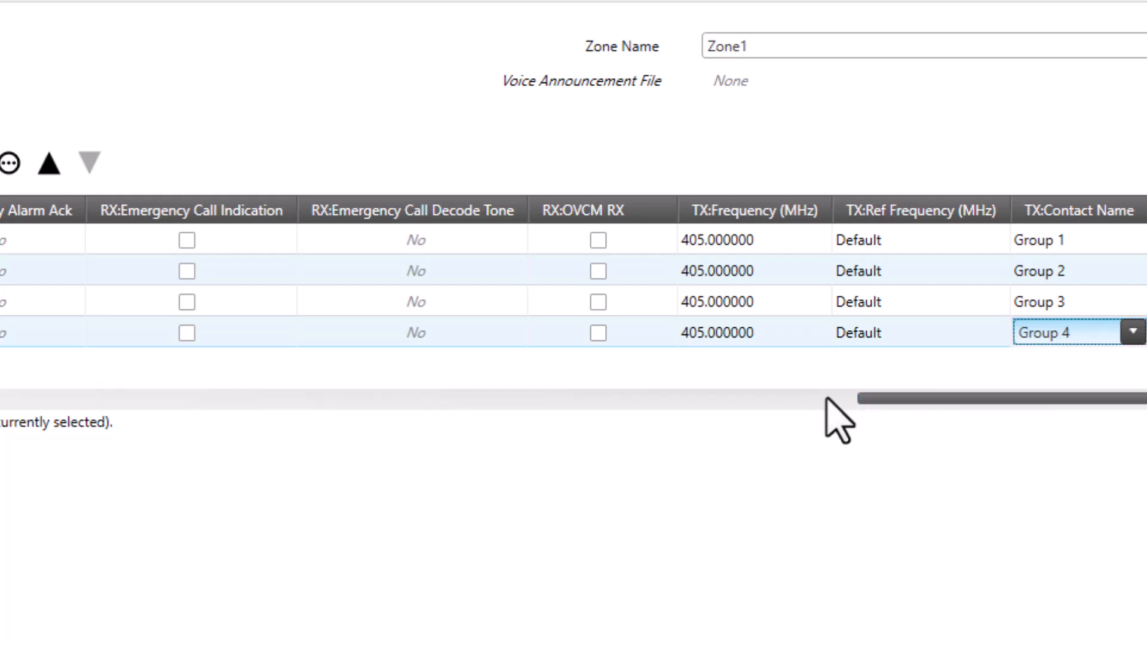
Add a new analog channel to Zone1 and open it for editing
left_click_drag(886, 410, 857, 412)
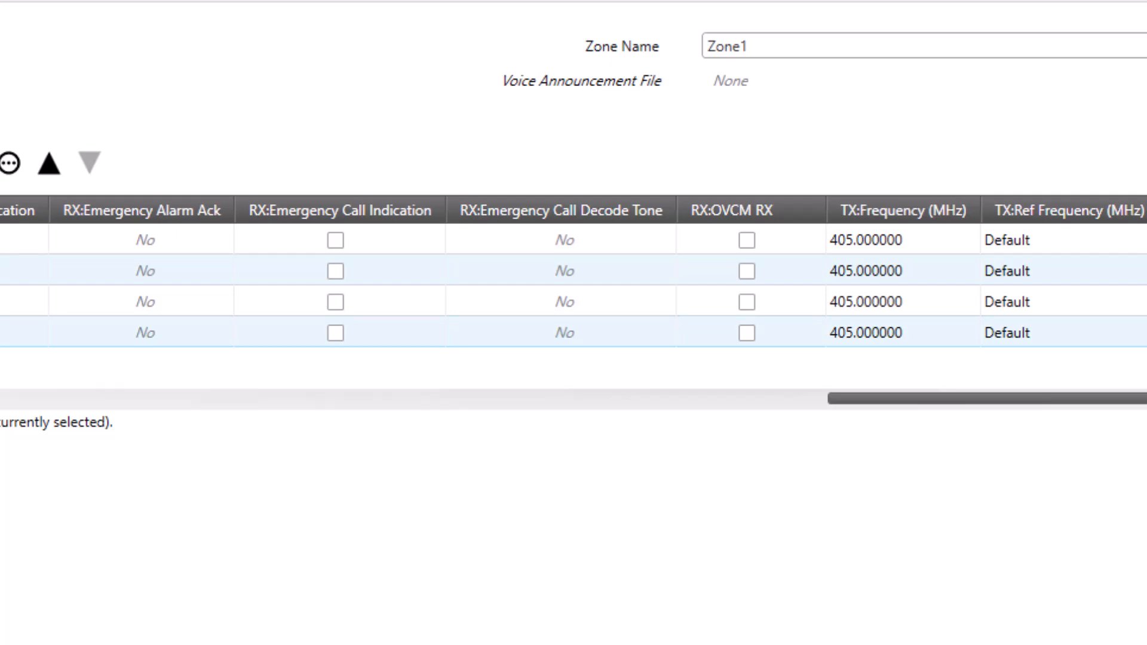
left_click_drag(1029, 398, 5, 401)
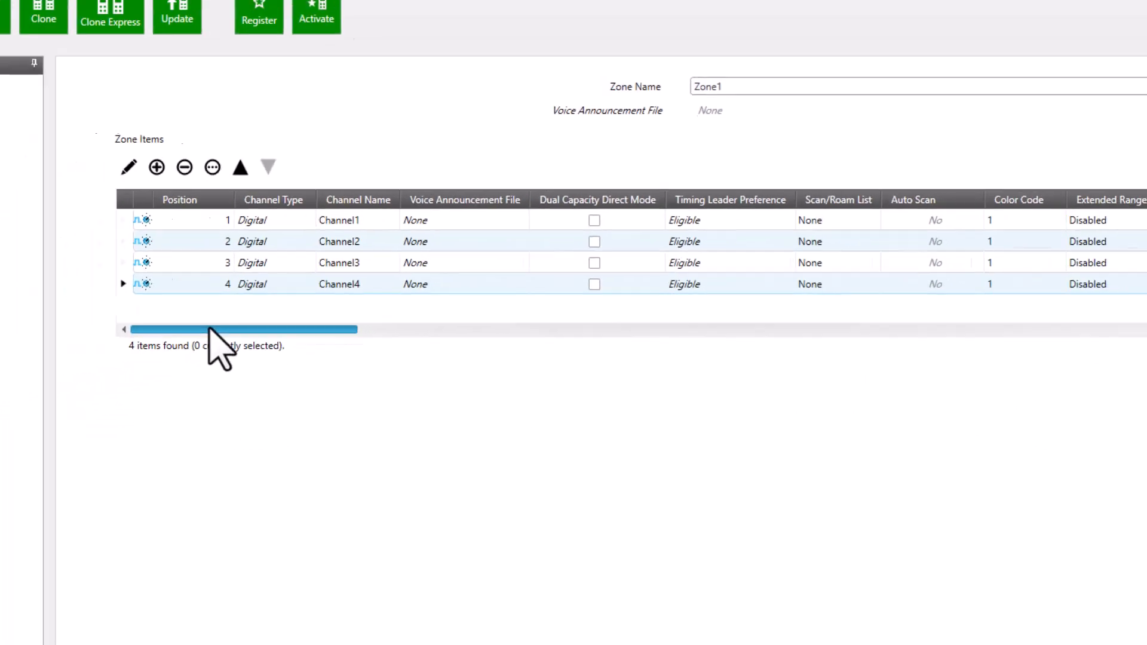
left_click_drag(209, 327, 209, 327)
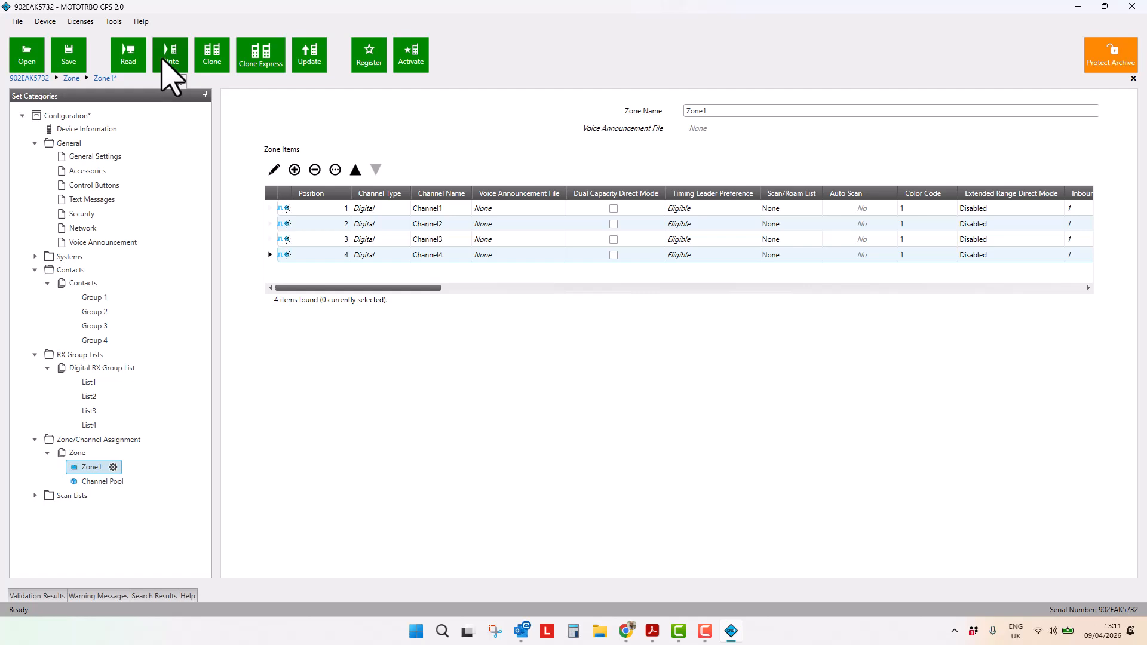
left_click(215, 57)
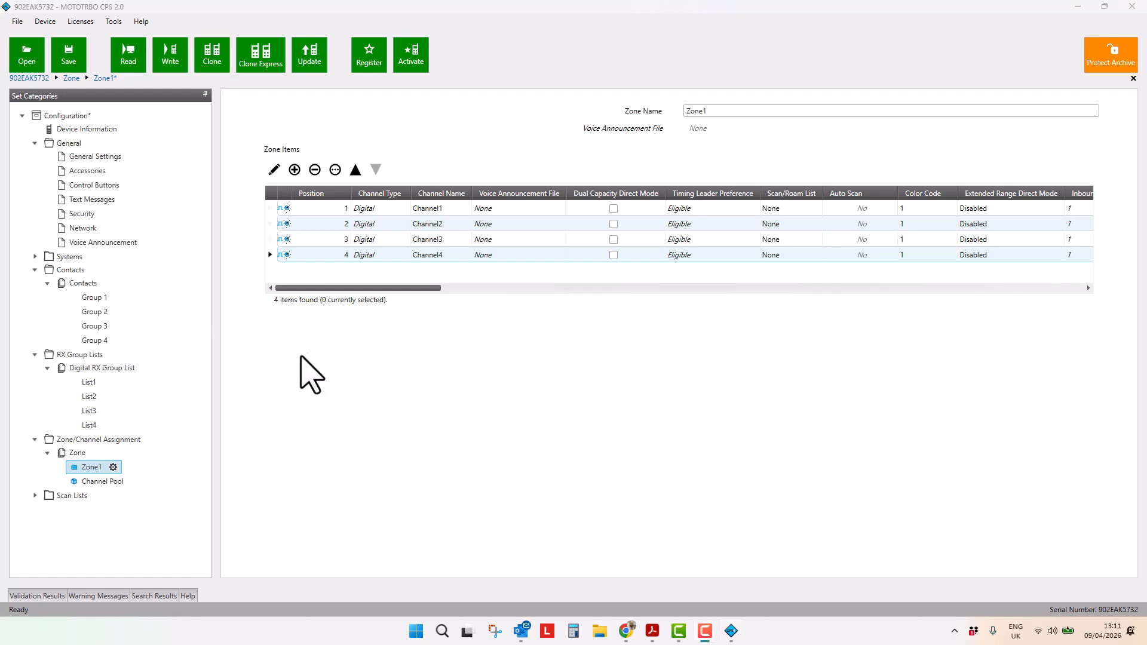
left_click(294, 170)
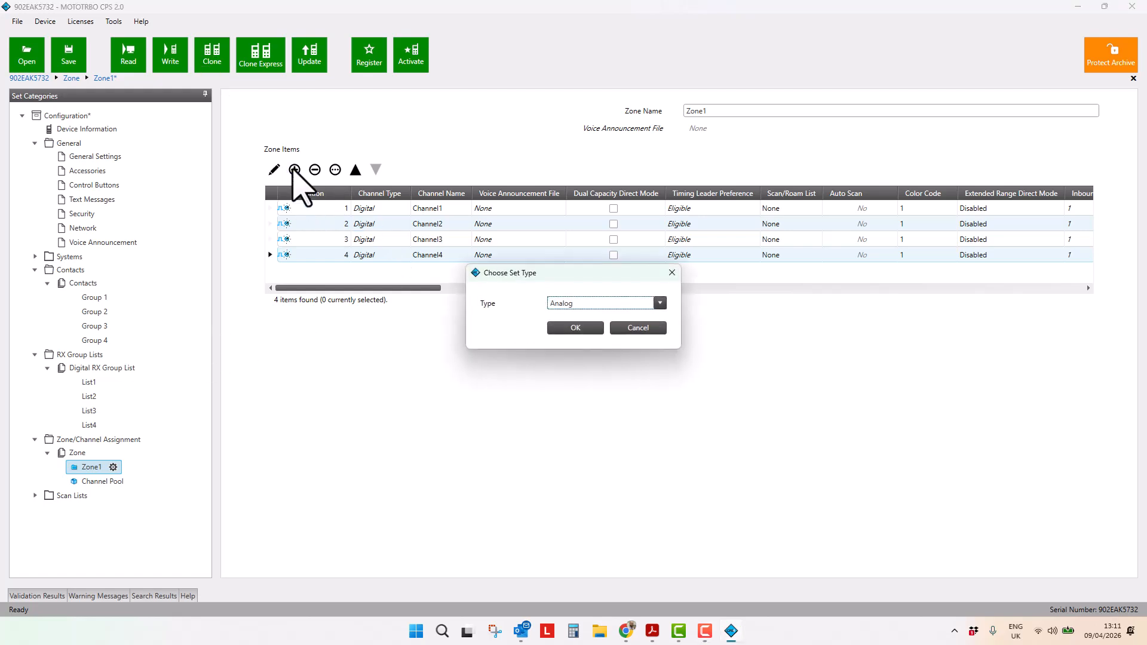
left_click(574, 328)
left_click(270, 271)
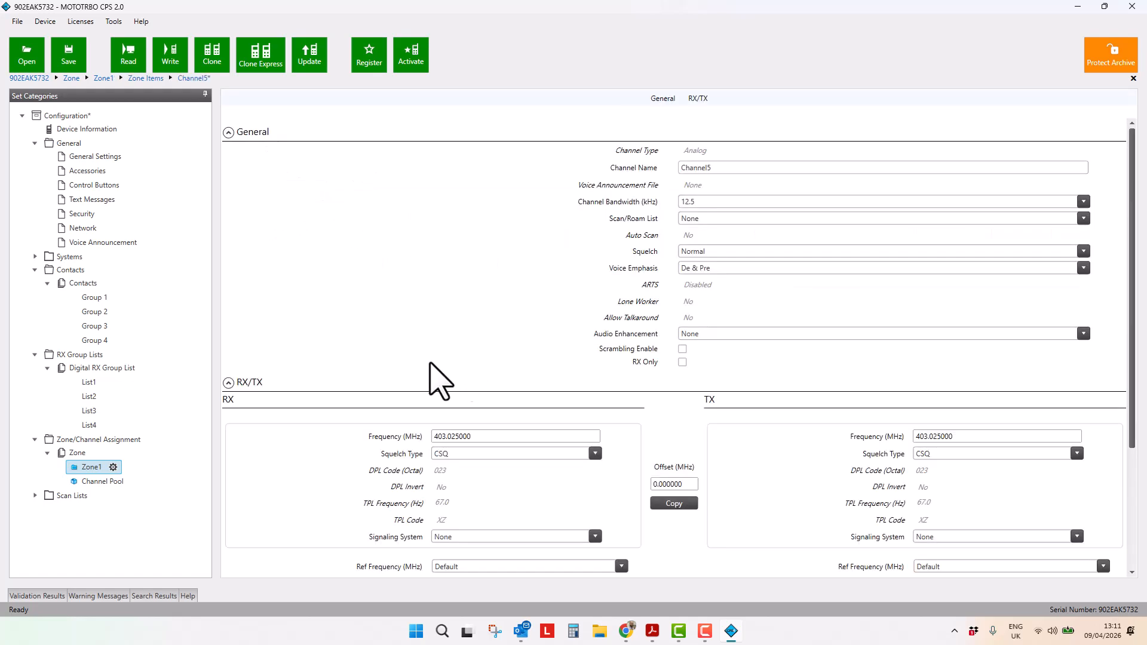
Set Channel5's RX frequency to 406 MHz
left_click(722, 202)
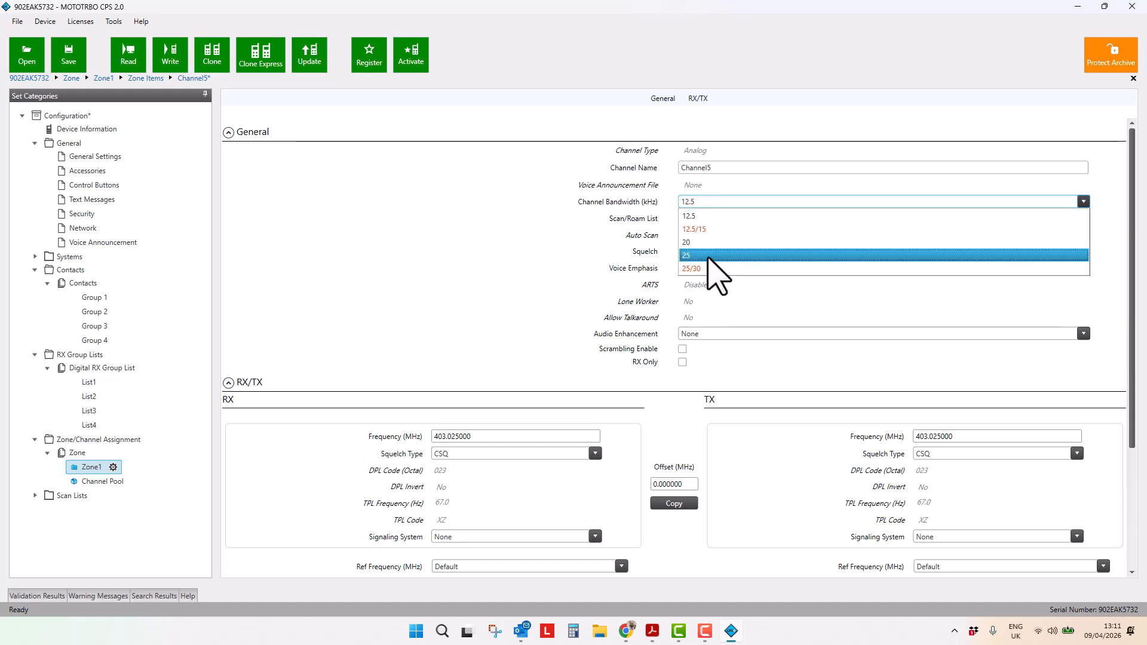
left_click(717, 202)
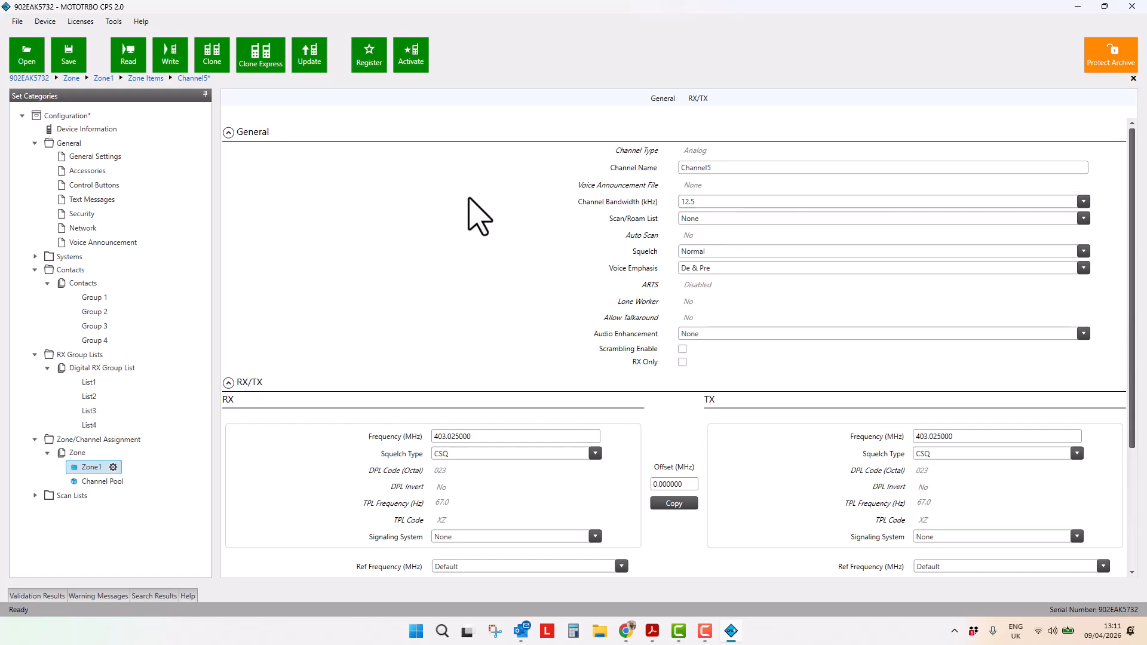
scroll(477, 221, "down", 3)
left_click(384, 216)
key("ctrl+a")
type("406.")
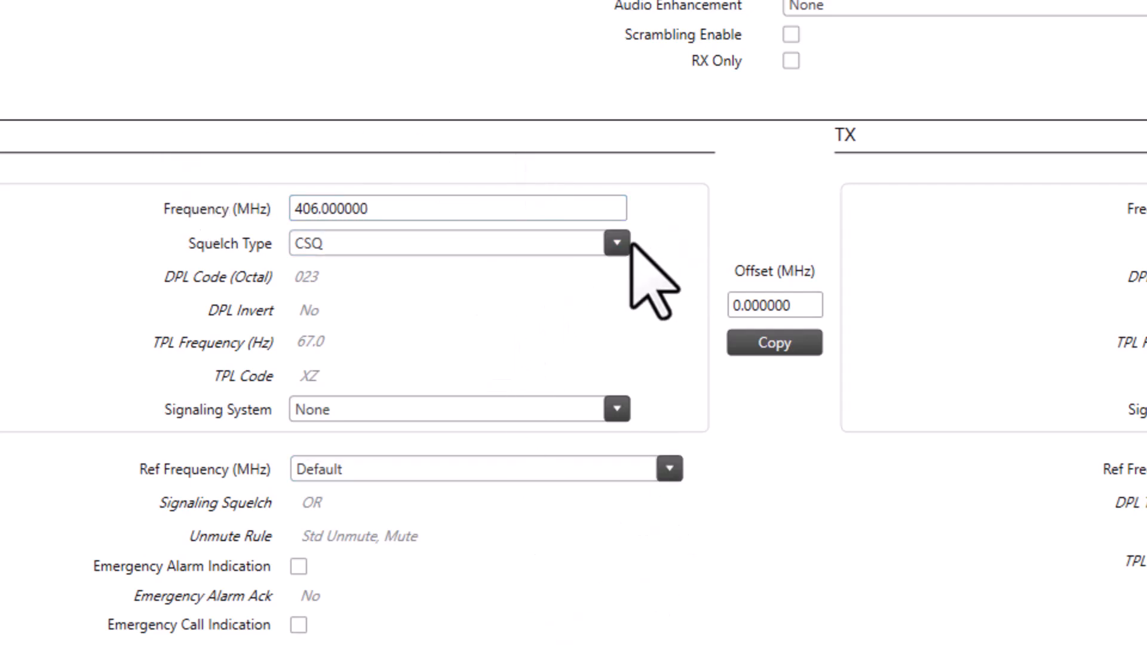
Set Channel5's RX squelch type to TPL with TPL code M5
left_click(615, 241)
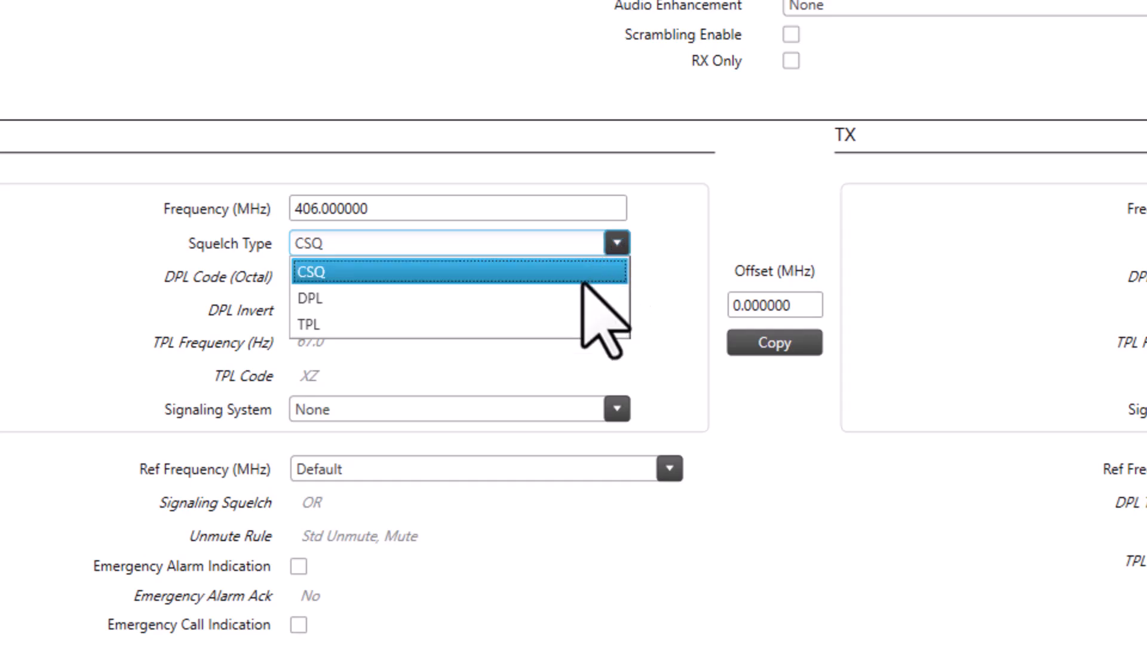
left_click(561, 327)
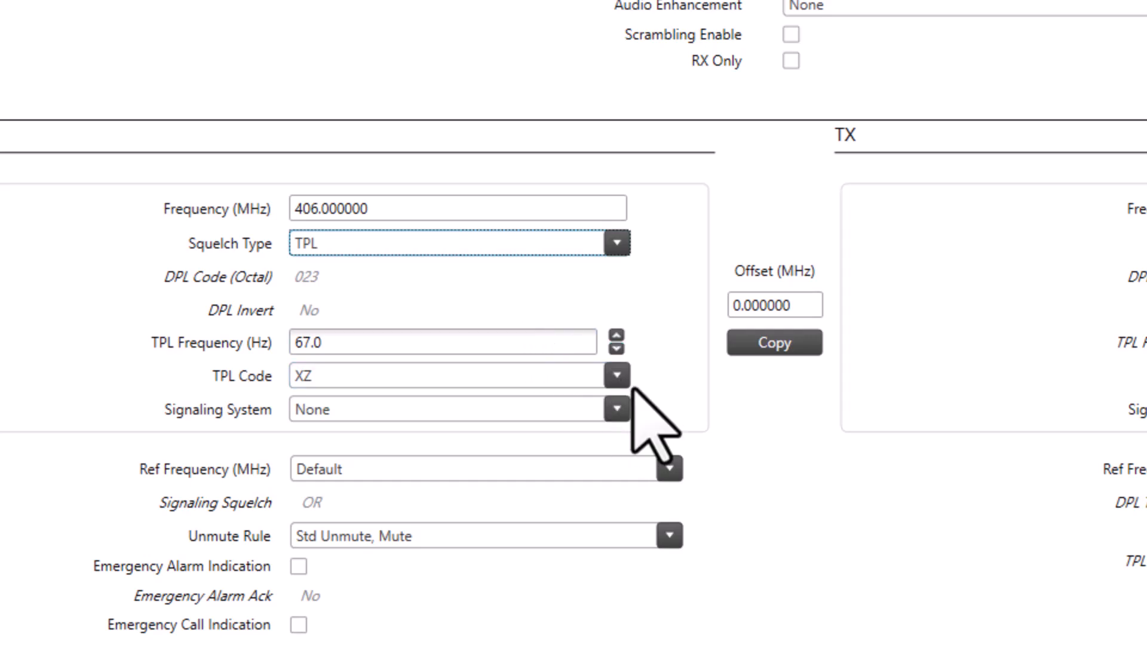
left_click(618, 378)
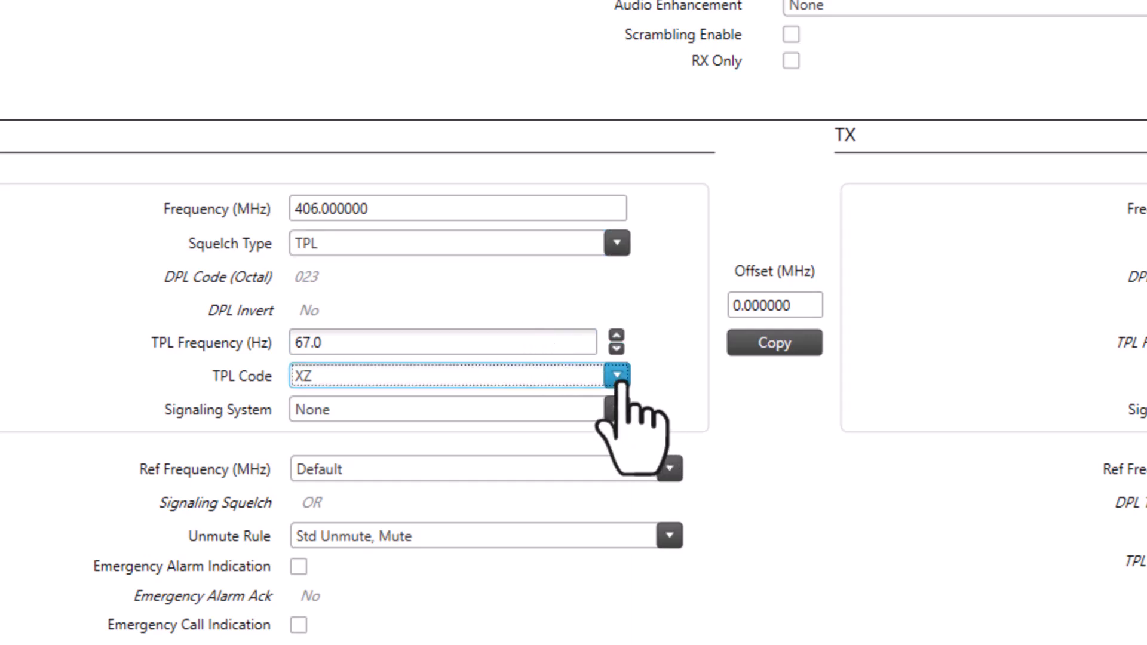
left_click(513, 431)
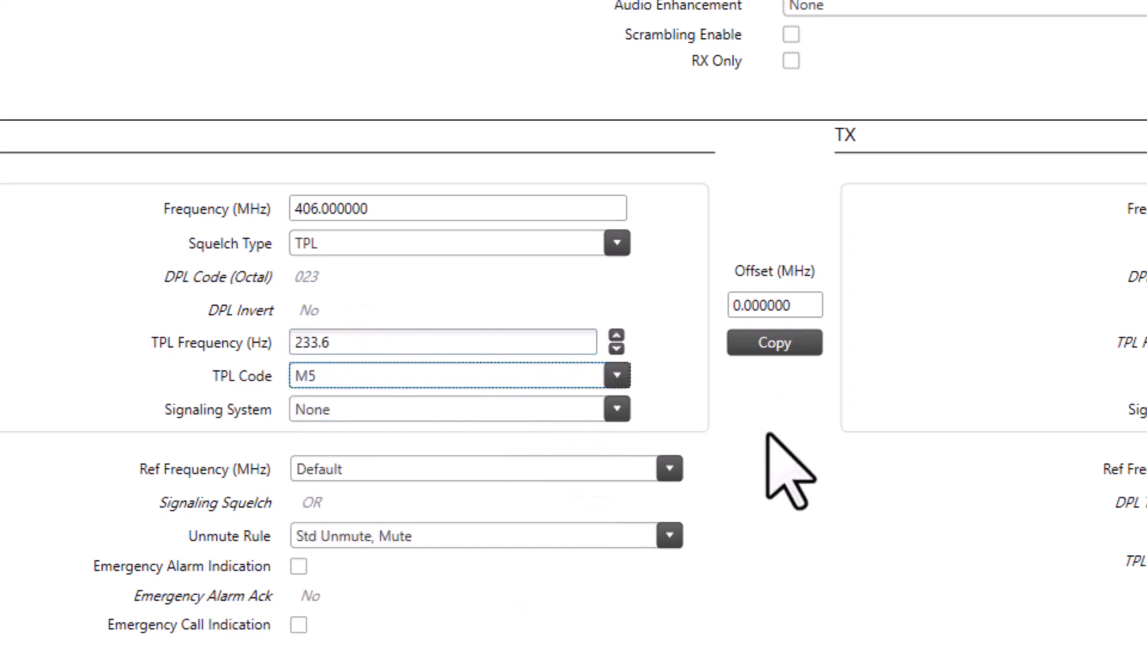
left_click(318, 346)
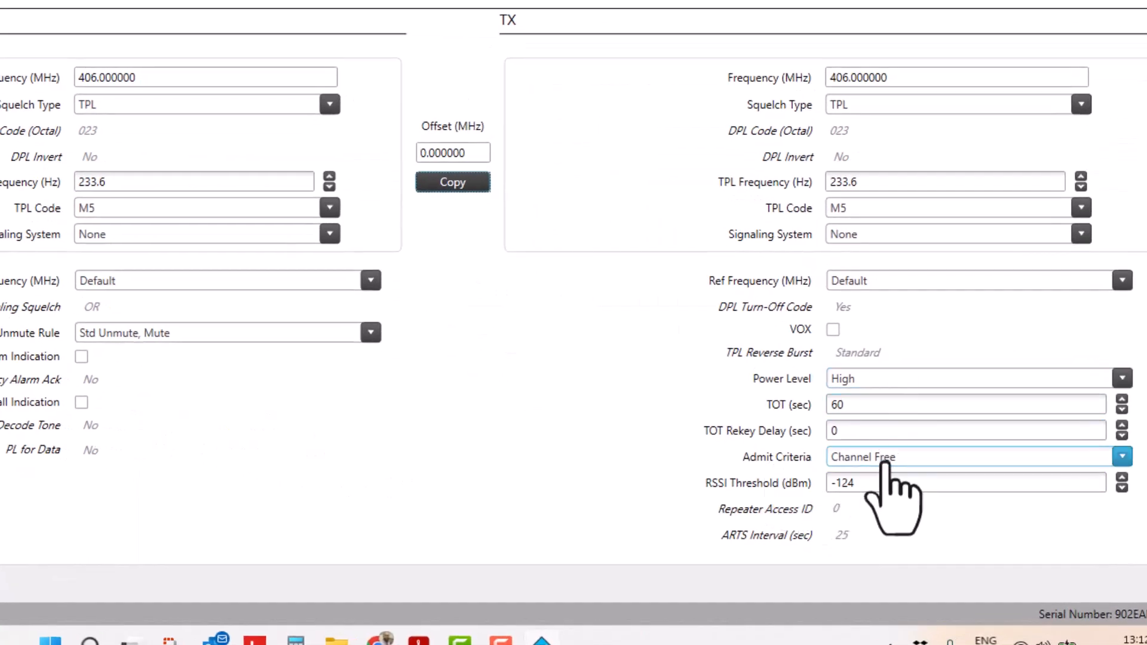
Set Channel5's TX Admit Criteria to Always
left_click(884, 463)
left_click(879, 478)
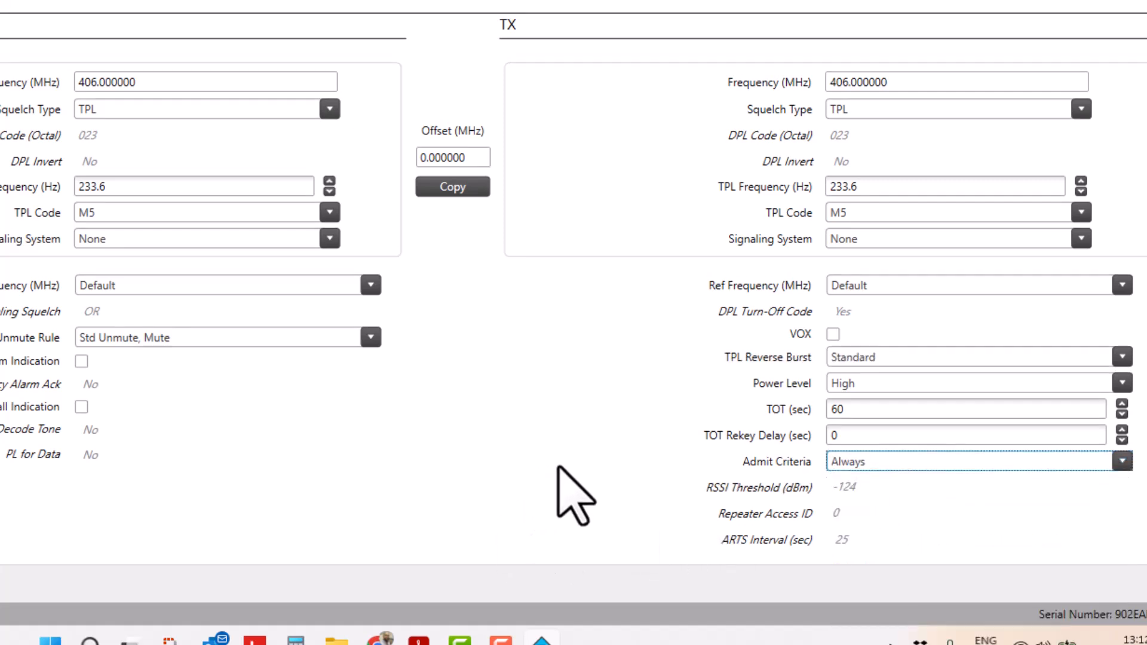
scroll(557, 467, "up", 5)
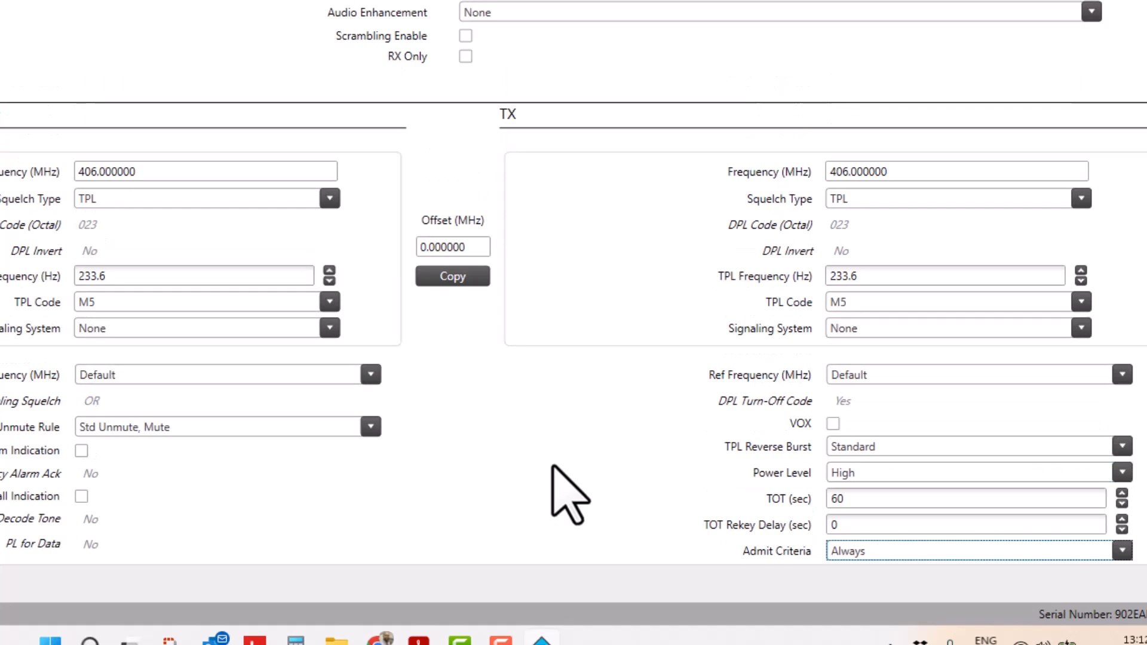
scroll(569, 493, "down", 3)
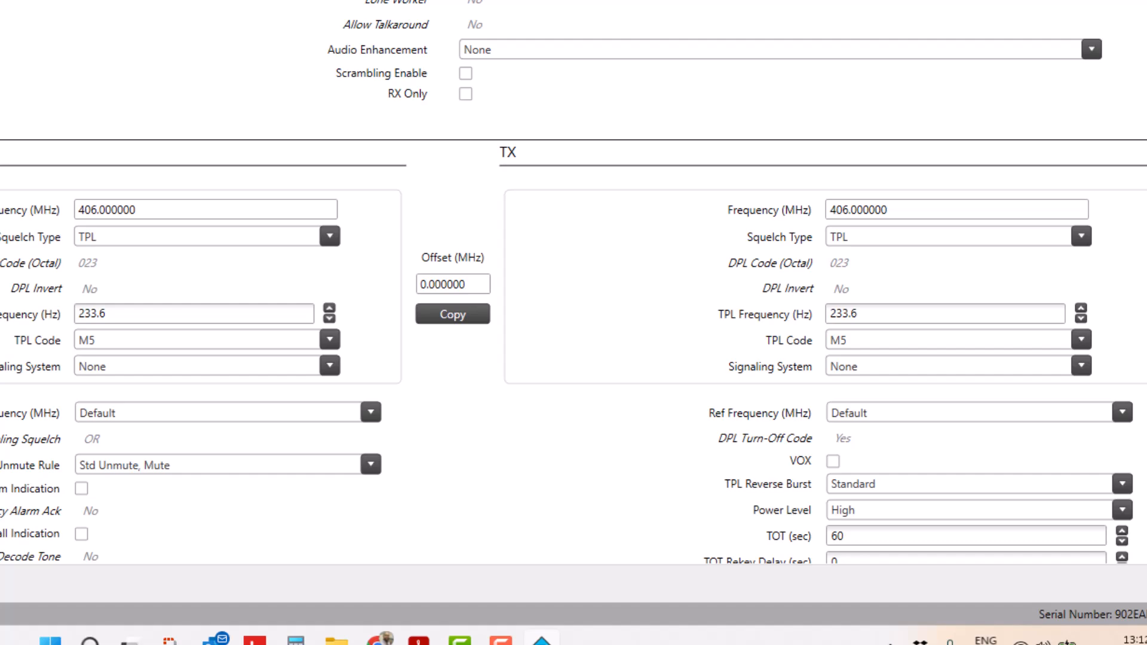
Make 3 copies of Channel5 within Zone1
left_click(90, 467)
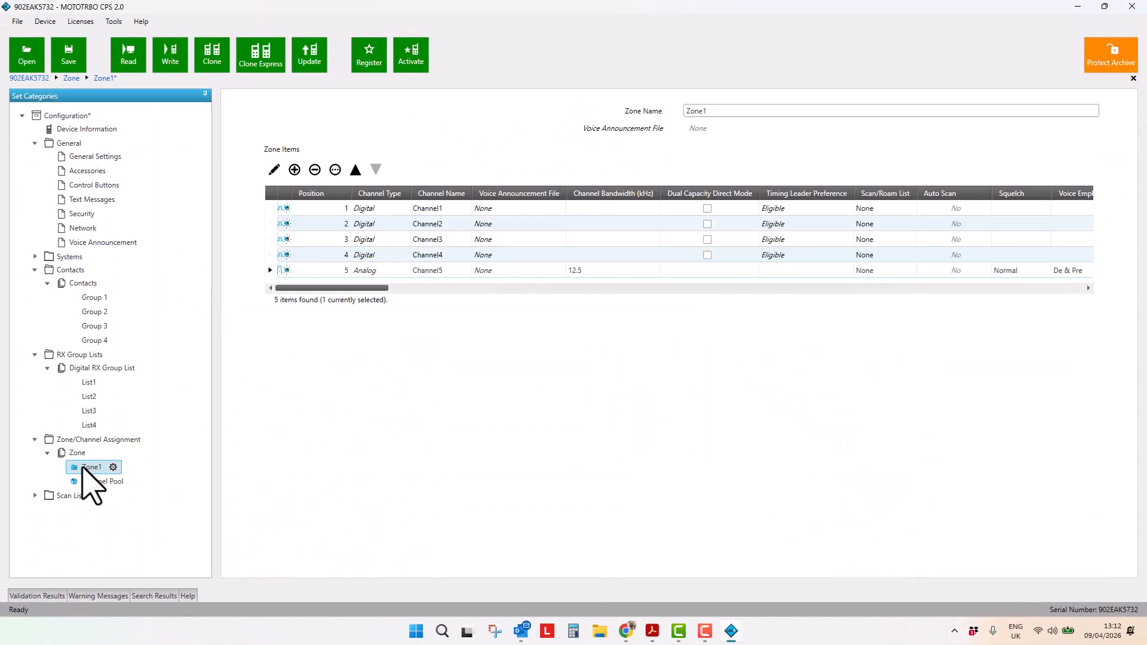
left_click(270, 270)
left_click(335, 170)
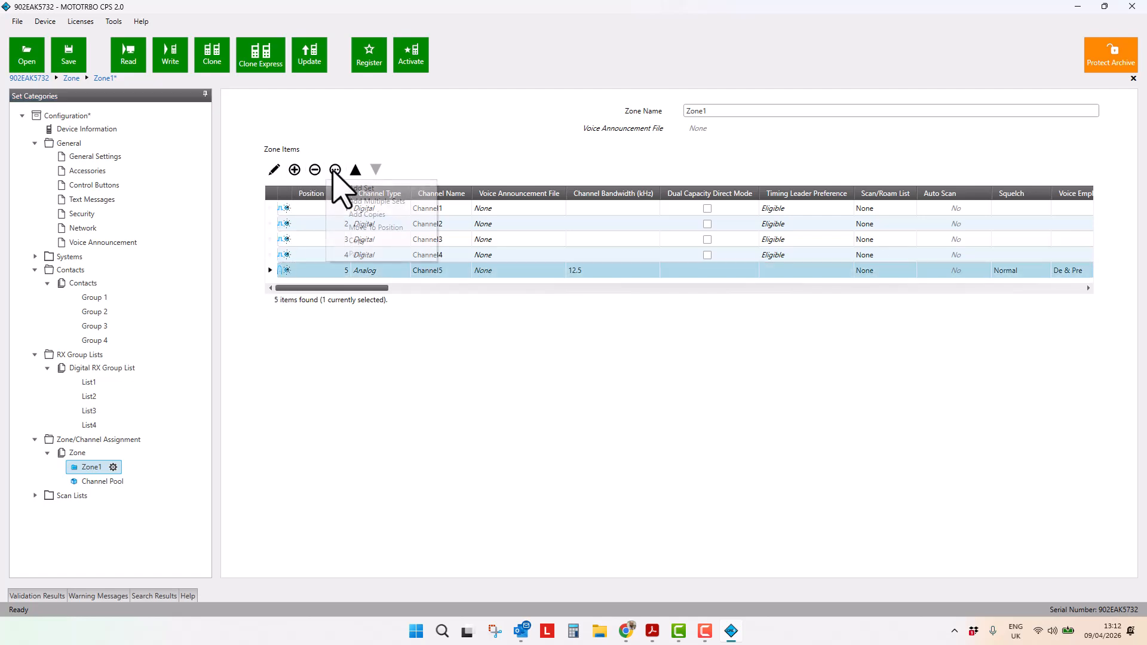
left_click(359, 215)
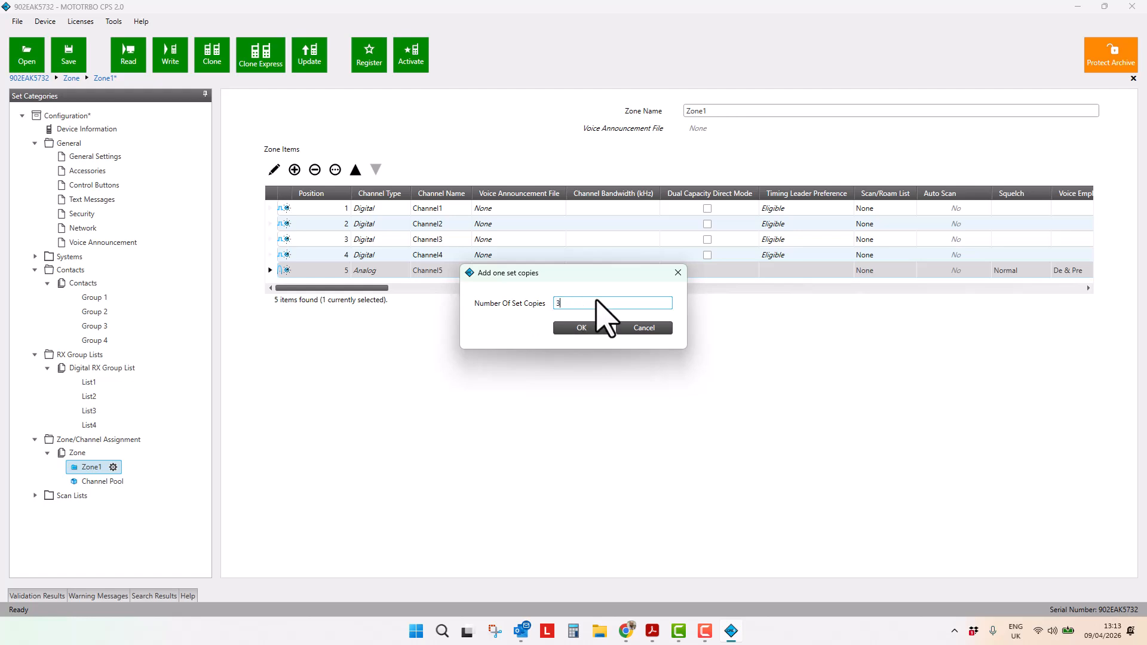
left_click(579, 327)
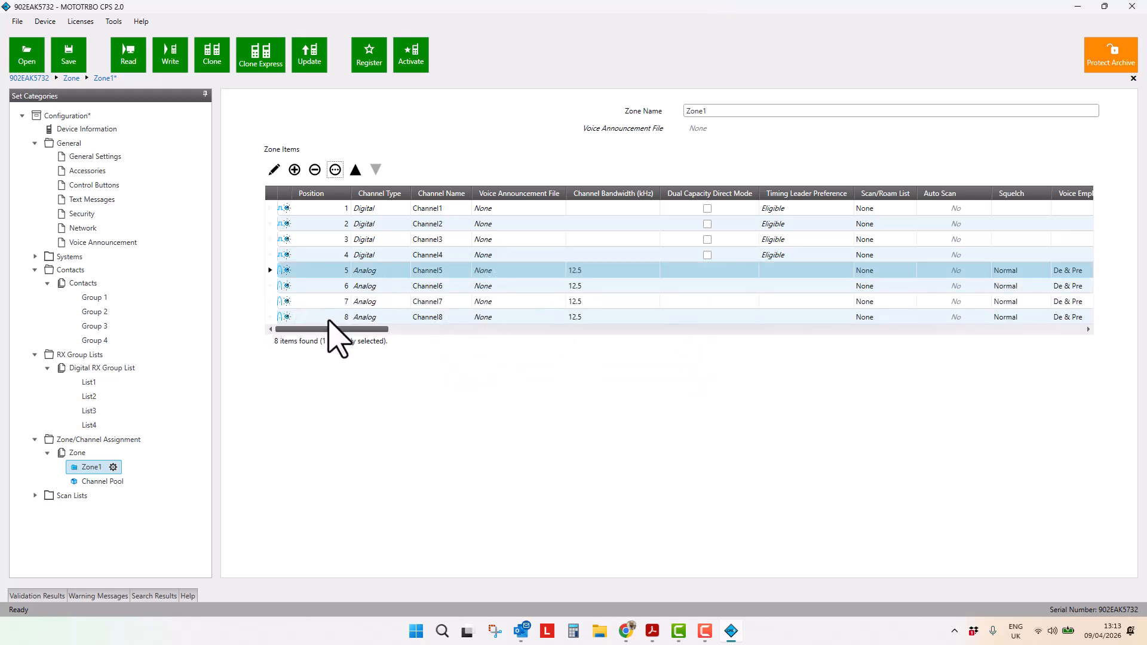
Set the sixth channel's RX TPL code to M7
left_click_drag(329, 328, 415, 331)
left_click_drag(323, 334, 714, 351)
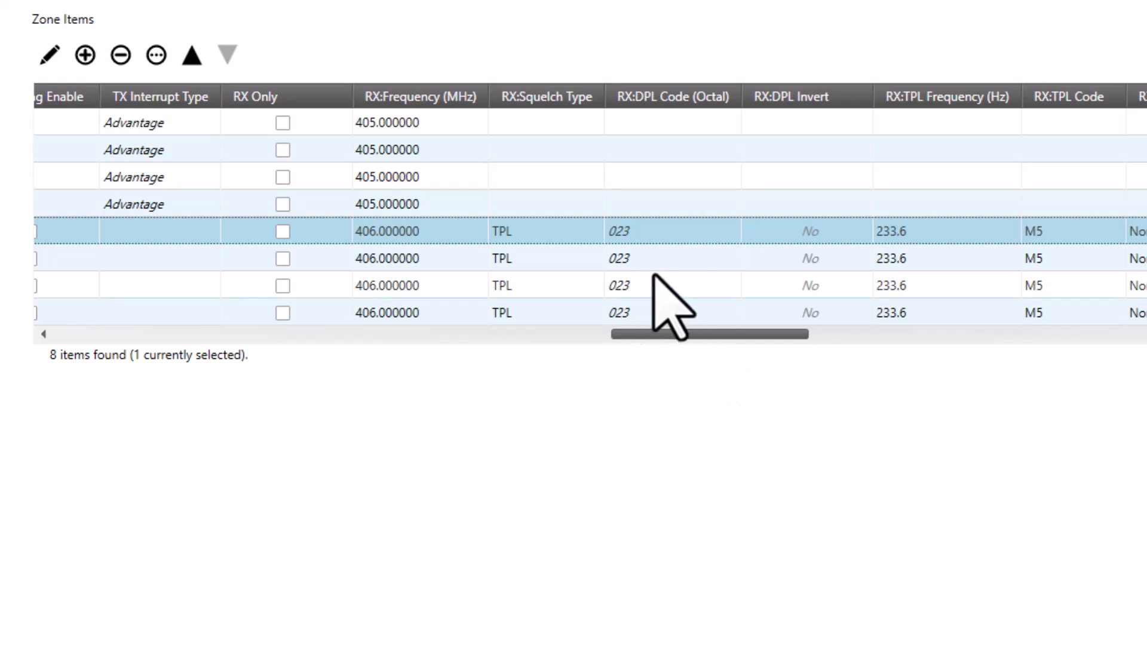
left_click(1093, 258)
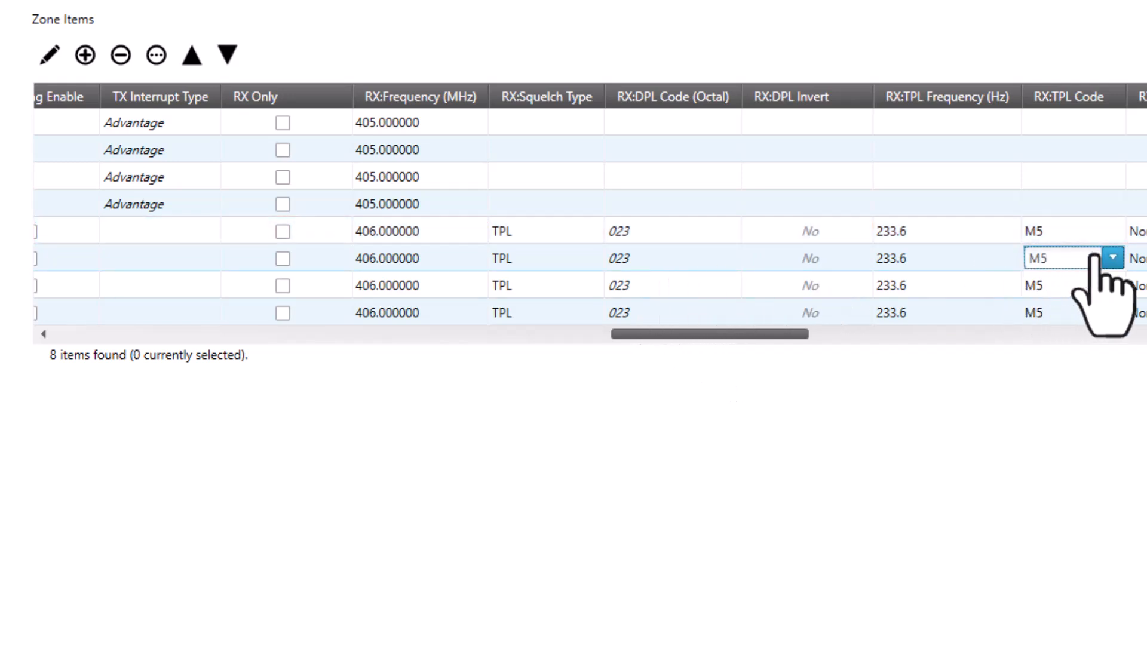
left_click(1112, 258)
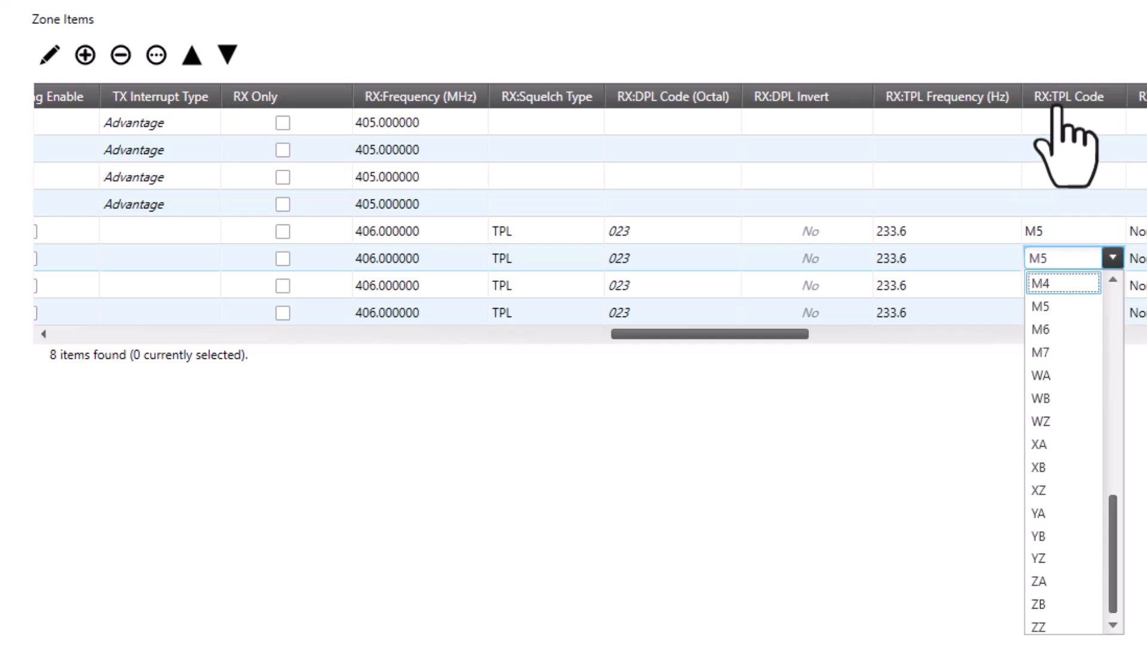
left_click(794, 457)
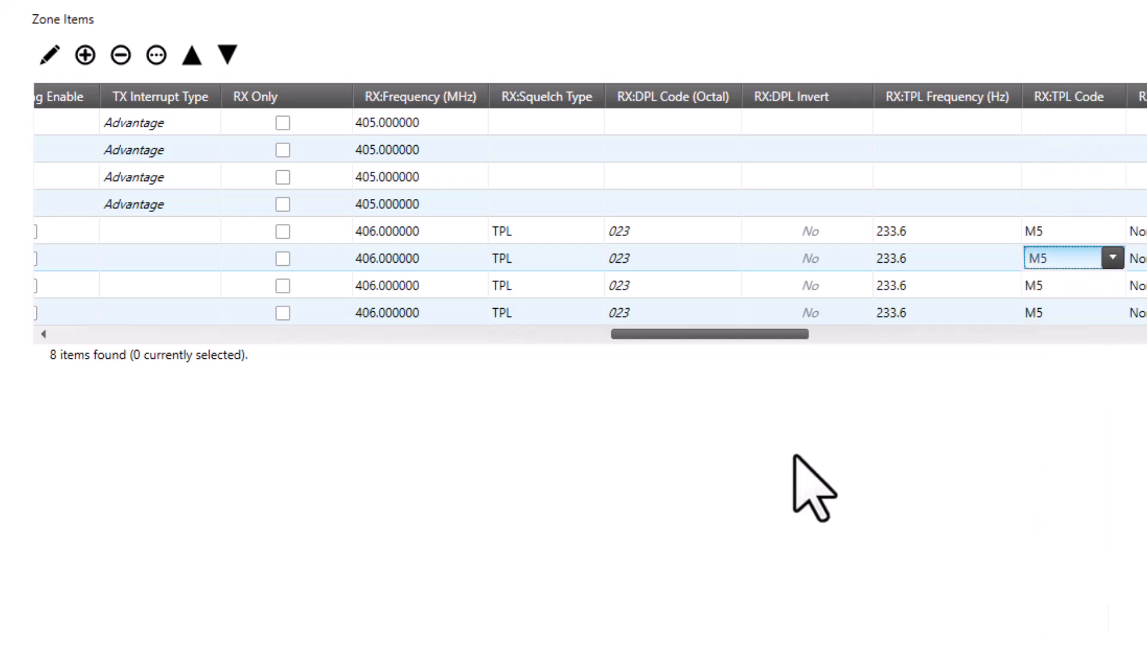
mouse_move(747, 336)
left_mouse_down()
mouse_move(962, 334)
mouse_move(748, 340)
left_mouse_up()
left_click(884, 263)
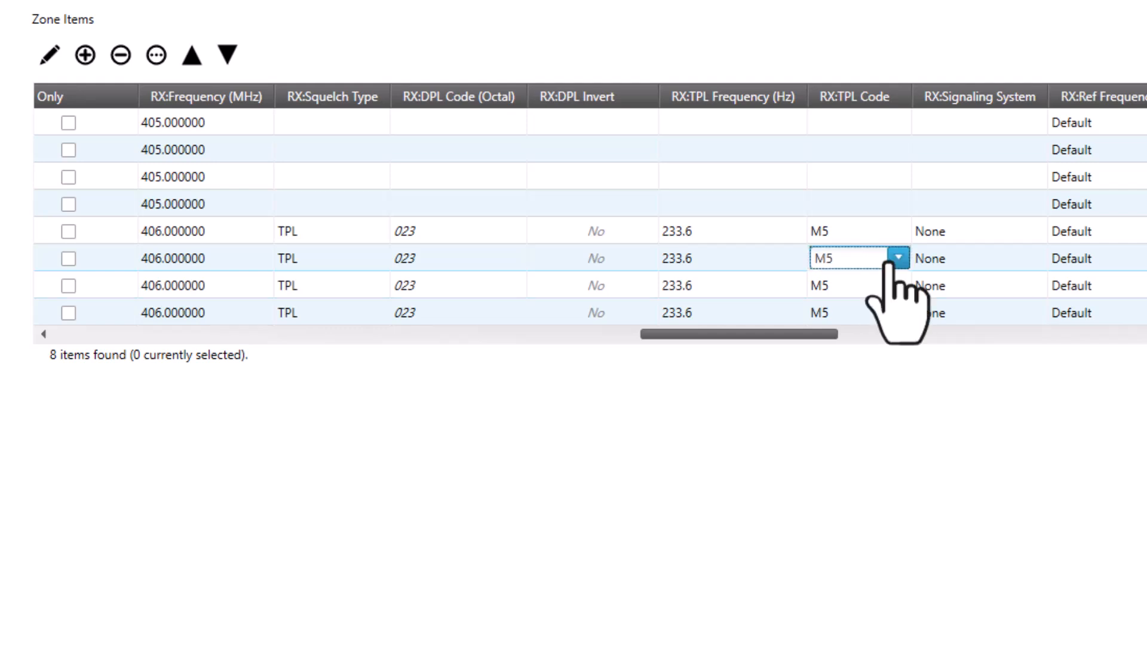
left_click(897, 258)
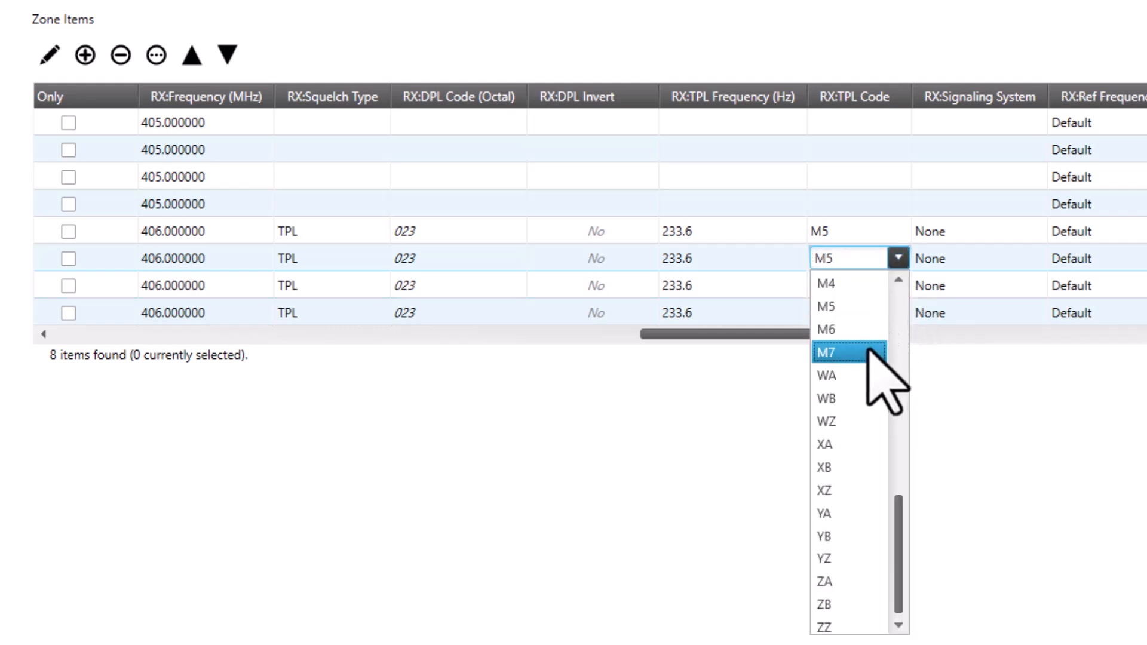
left_click(869, 353)
Set the sixth channel's RX TPL code to M7 and the seventh channel's RX TPL code to WB
left_click(893, 292)
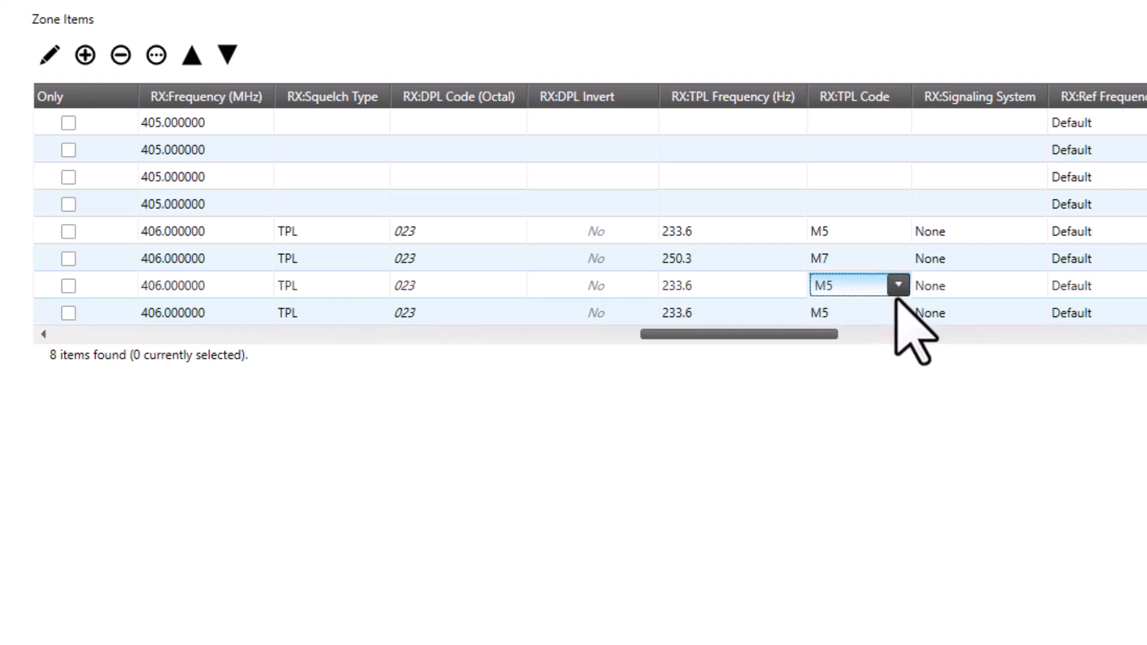
left_click(898, 286)
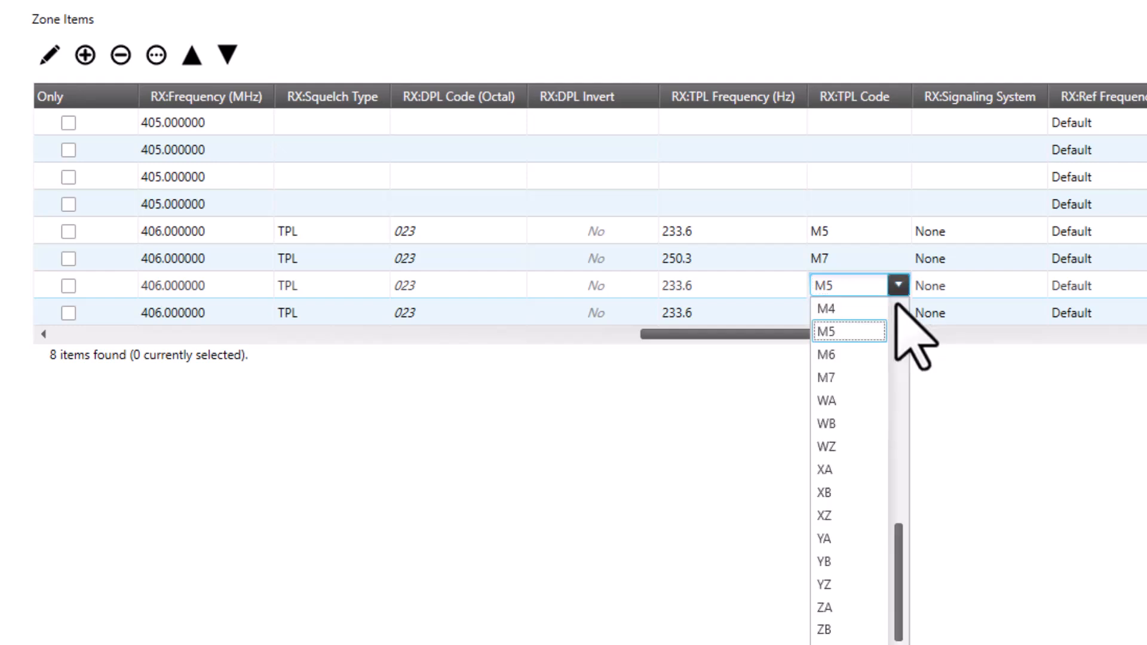
left_click(850, 423)
Set the eighth channel's RX TPL code to XA
left_click(895, 313)
left_click(898, 312)
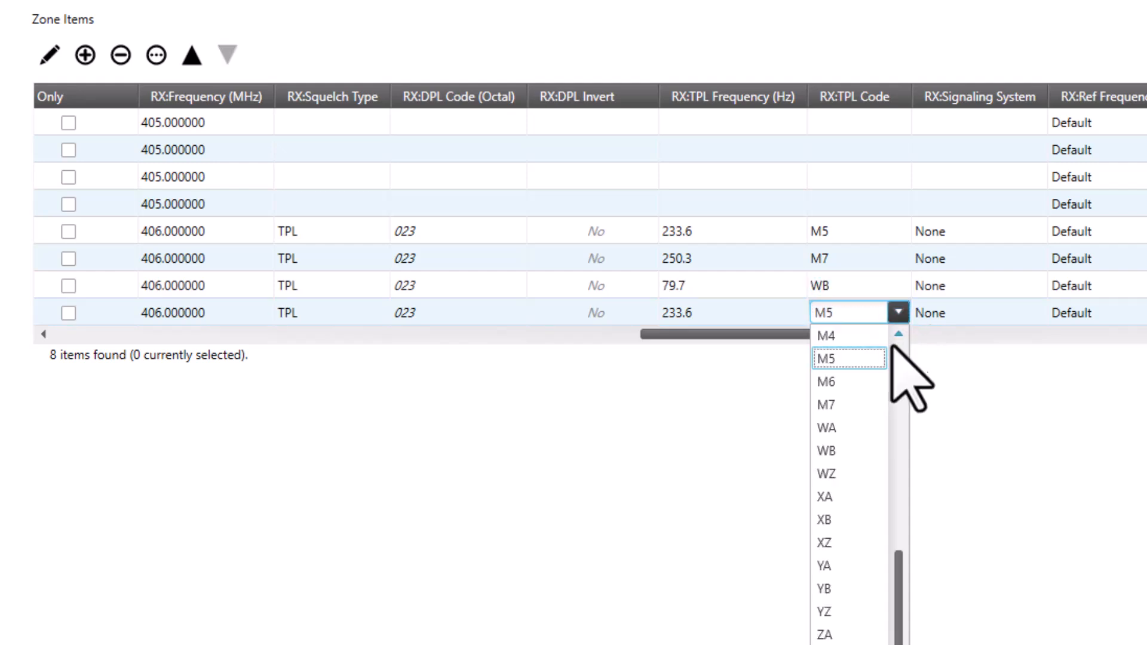
left_click(860, 498)
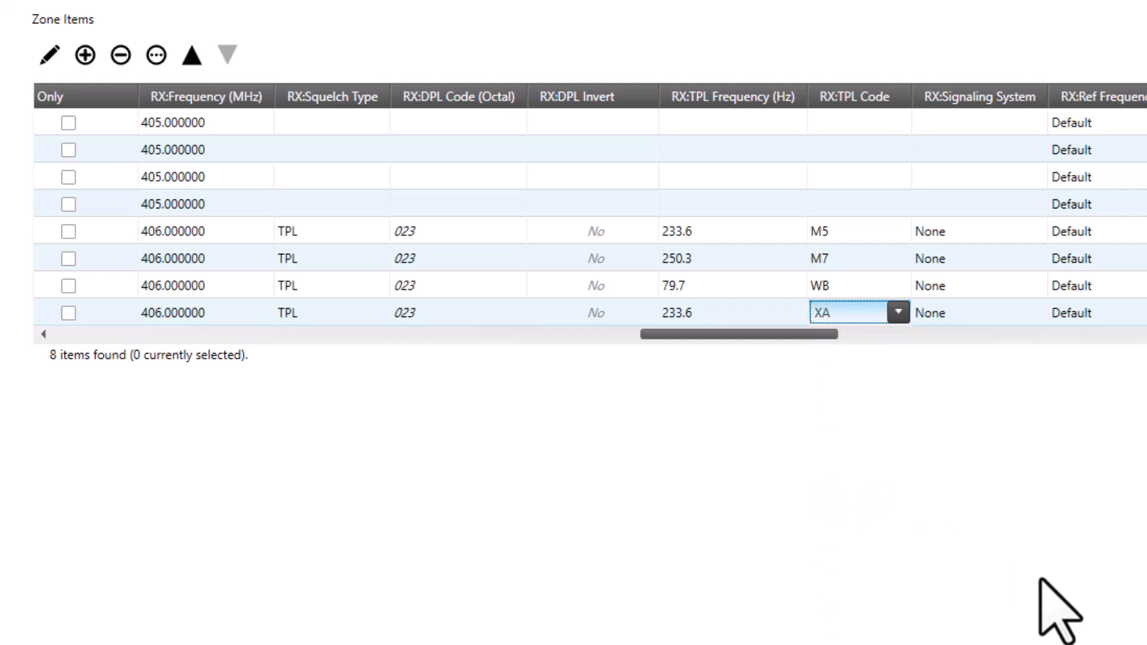
Set the seventh channel's TX TPL code to WB
left_click_drag(798, 335, 1144, 306)
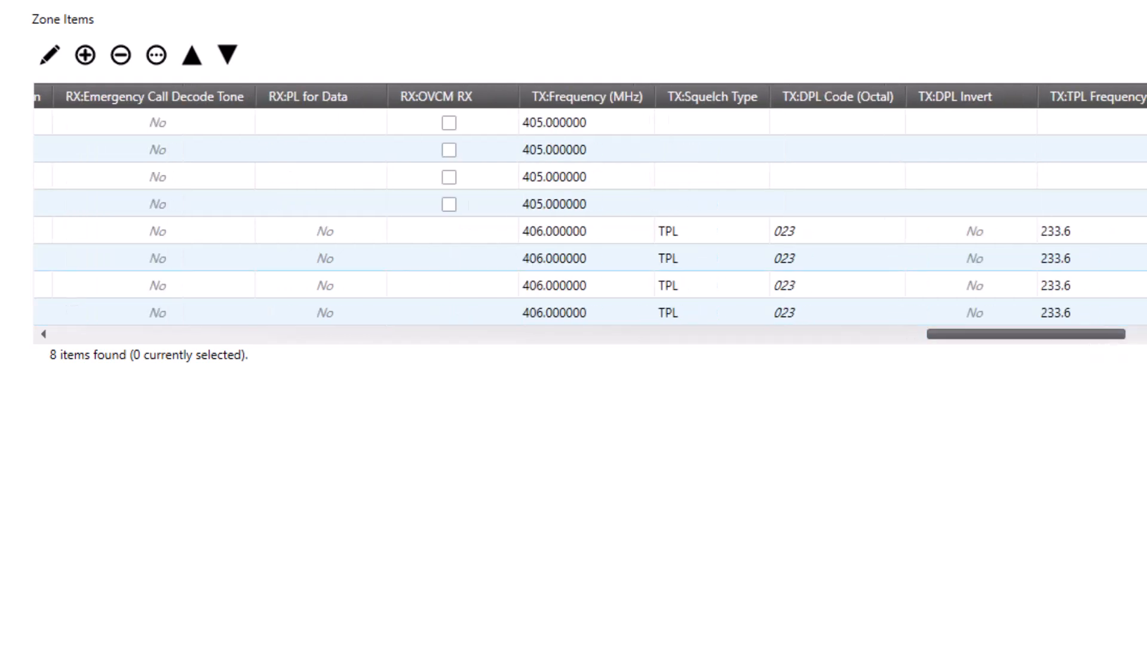
left_click(1140, 269)
left_click(754, 461)
left_click(741, 400)
left_click(743, 399)
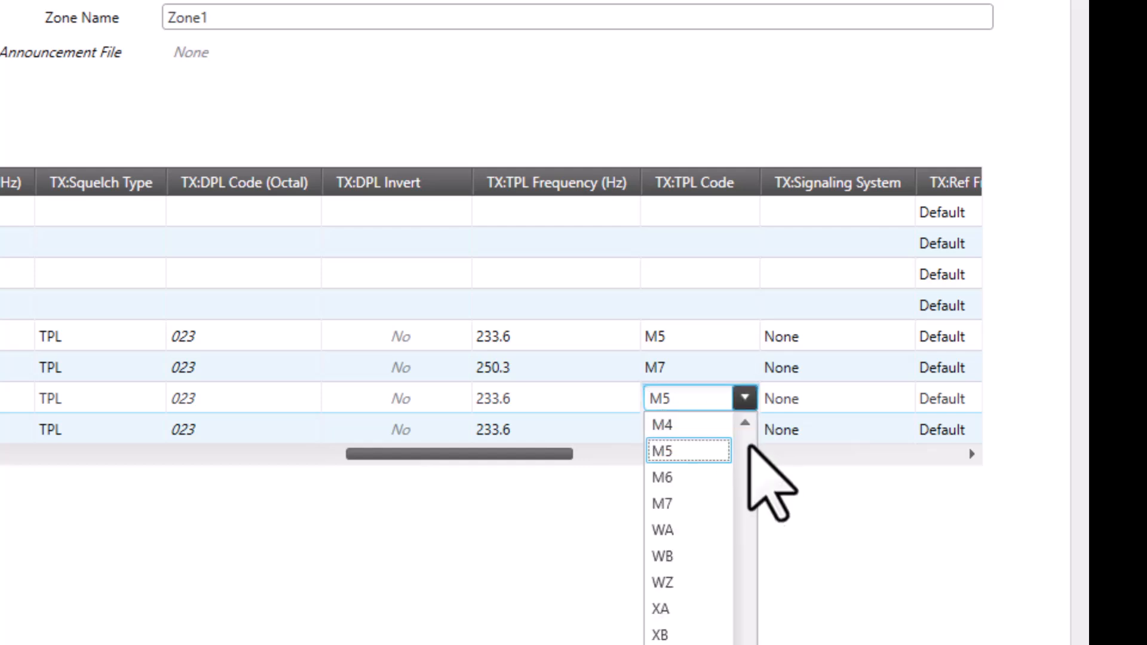
left_click(716, 555)
Set the eighth channel's TX TPL code to XA
left_click(744, 429)
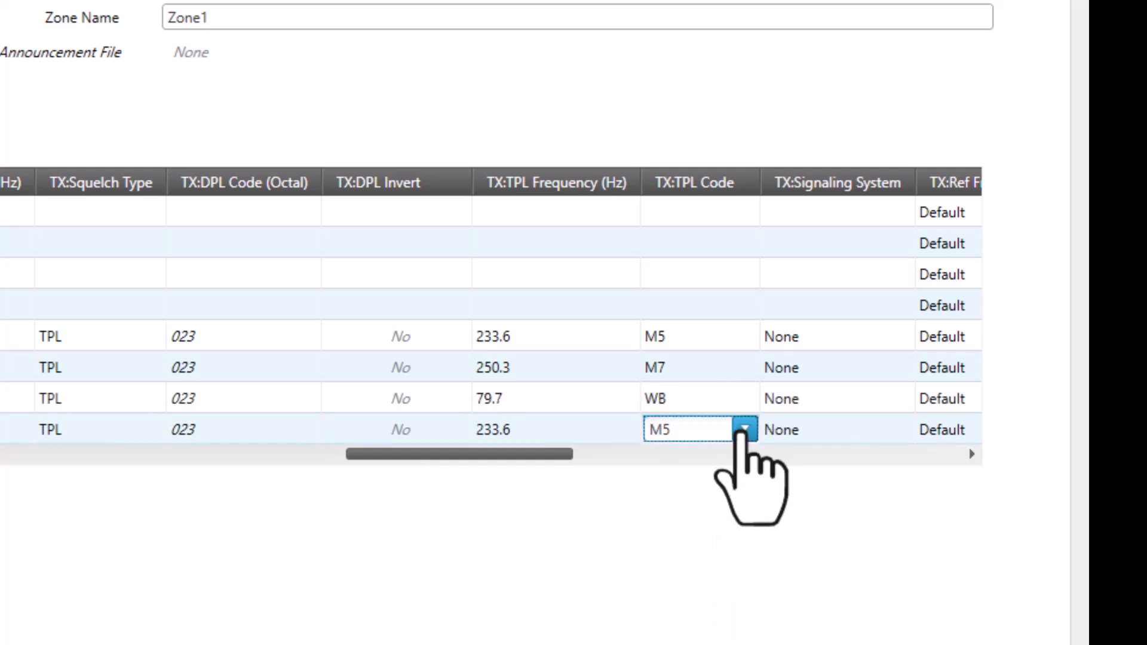
left_click(744, 429)
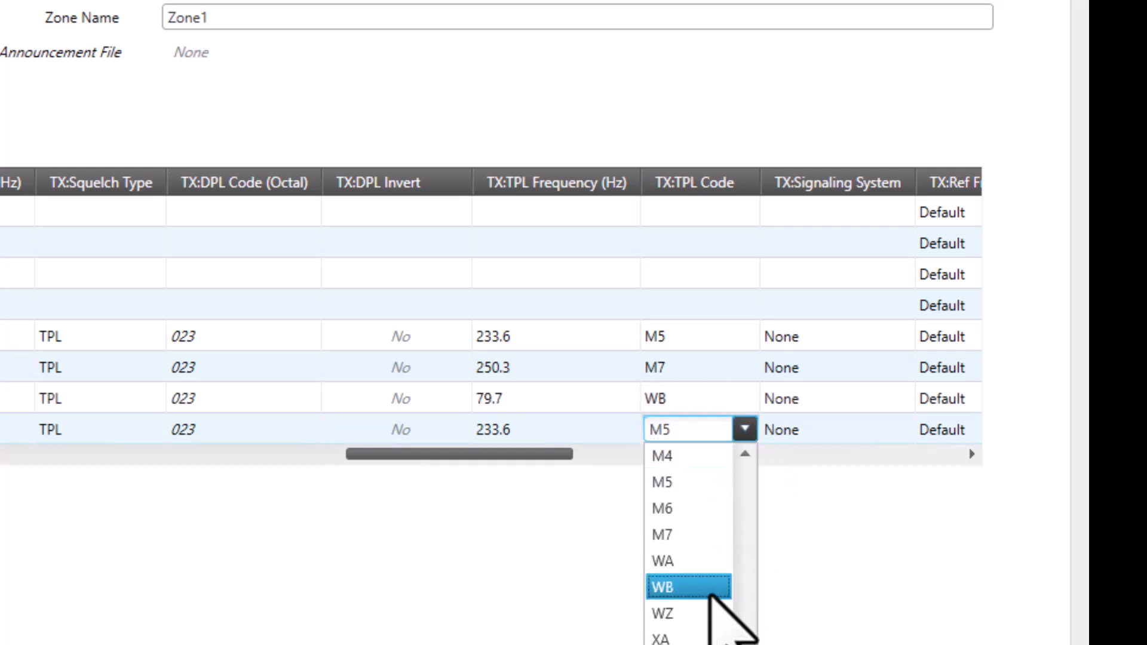
left_click(687, 635)
Open Channel6, set its RX frequency to 407 MHz and copy it to the TX frequency
left_click_drag(478, 455, 236, 478)
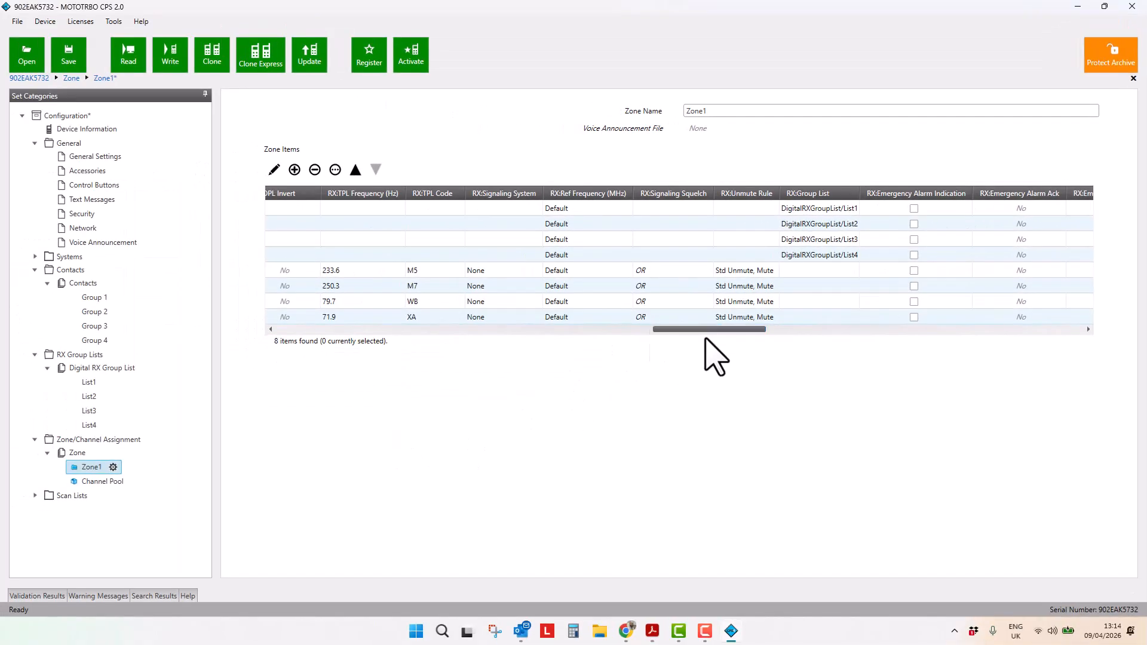
left_click_drag(660, 329, 204, 332)
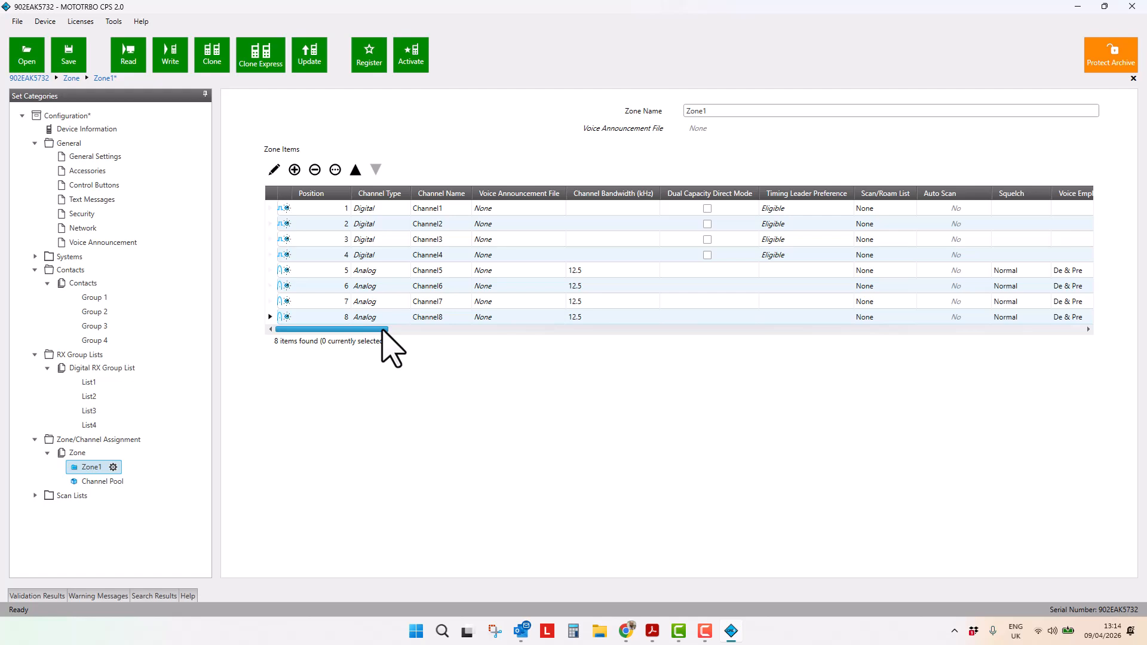
left_click(275, 286)
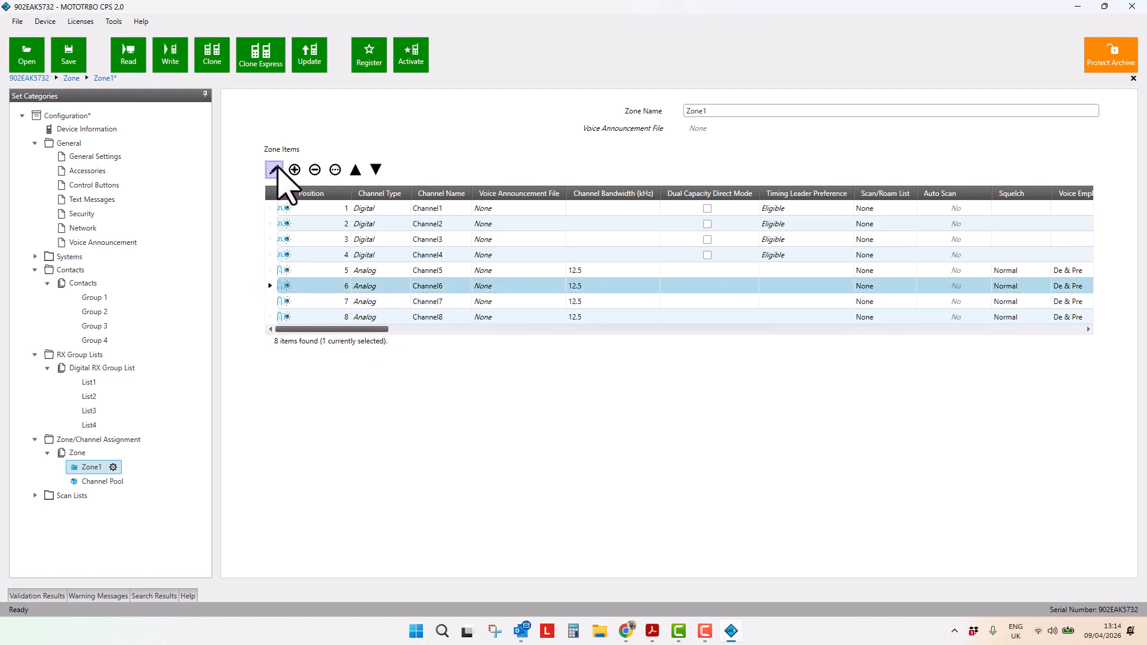
left_click(274, 170)
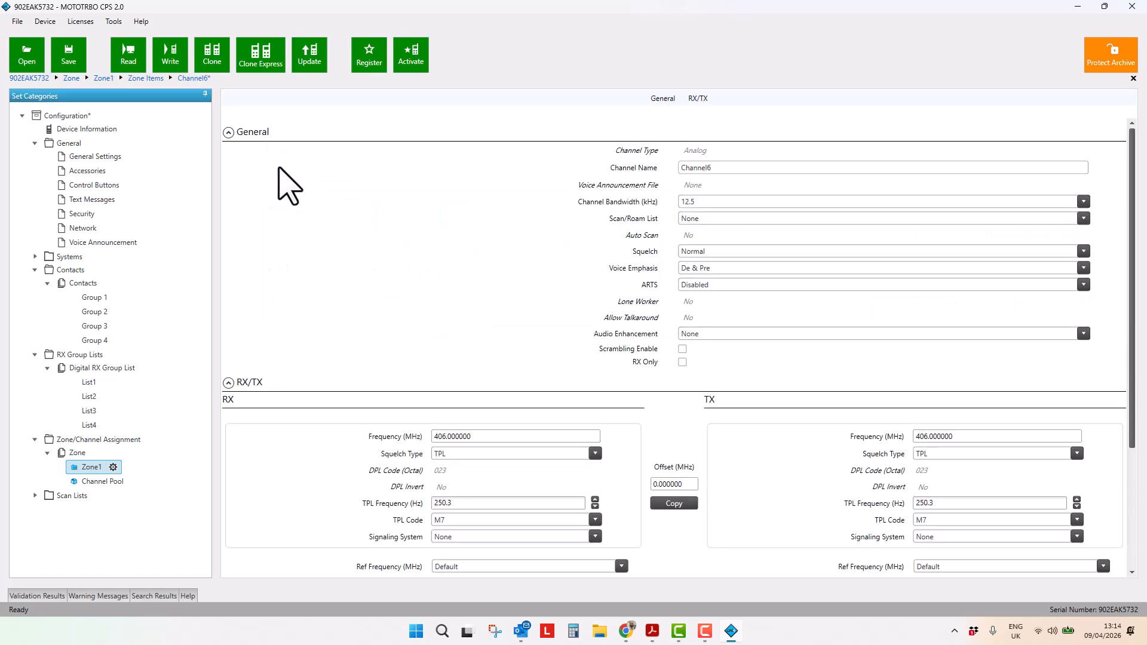
double_click(480, 437)
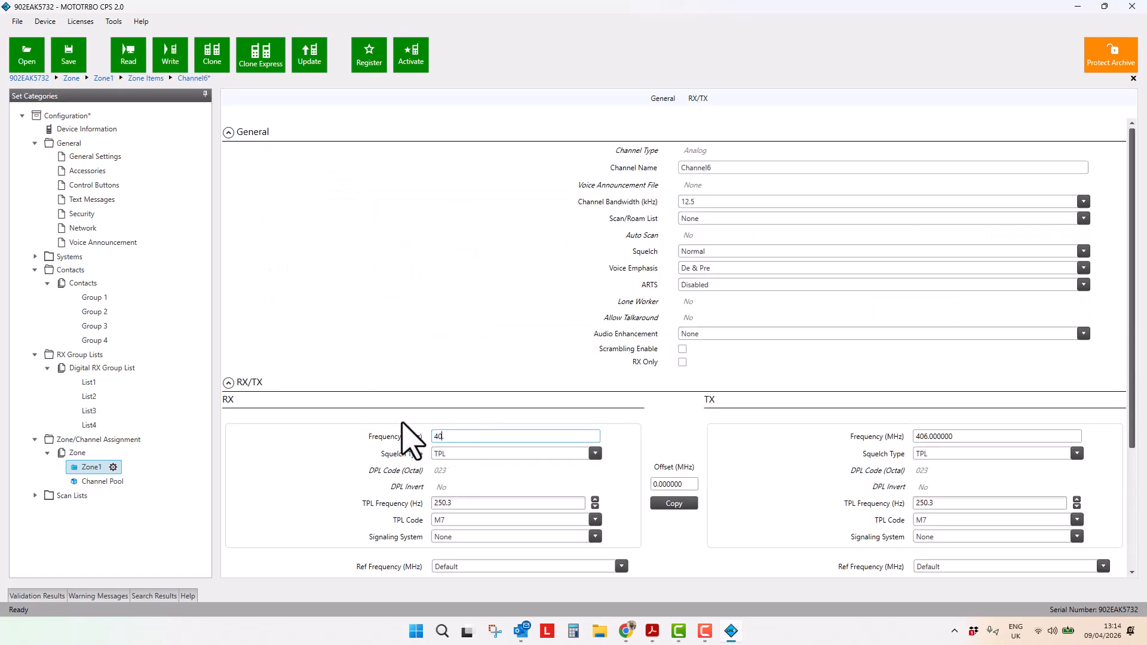
left_click(670, 503)
left_click(675, 501)
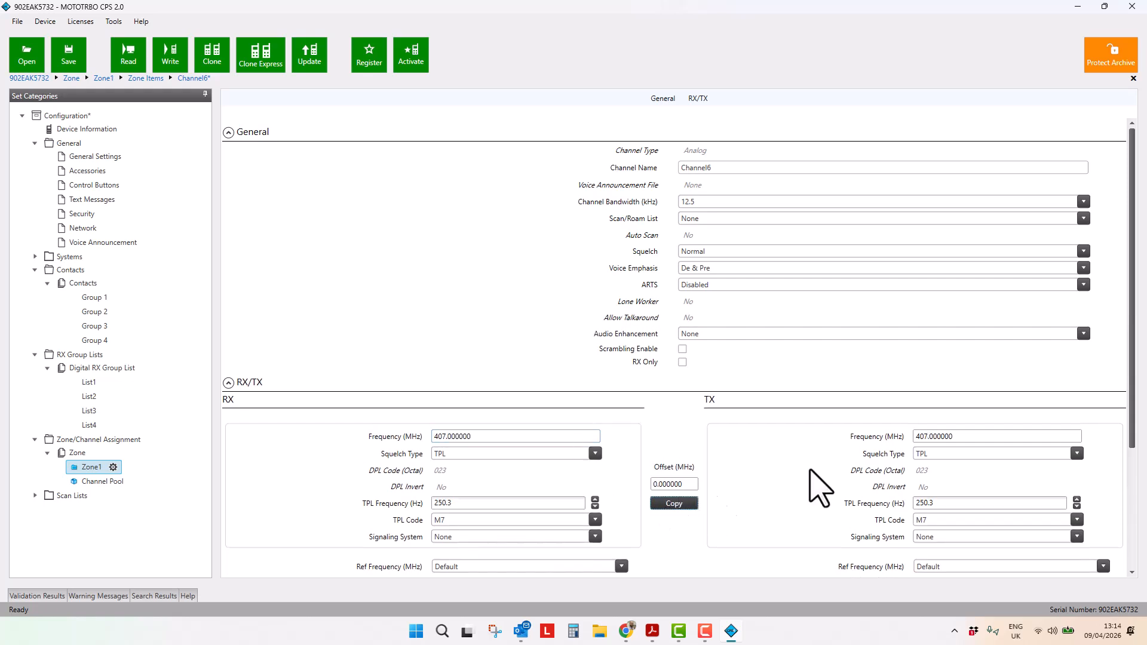
Open Channel7 from Zone1, set its RX frequency to 408 MHz and copy it to the TX frequency
left_click(83, 467)
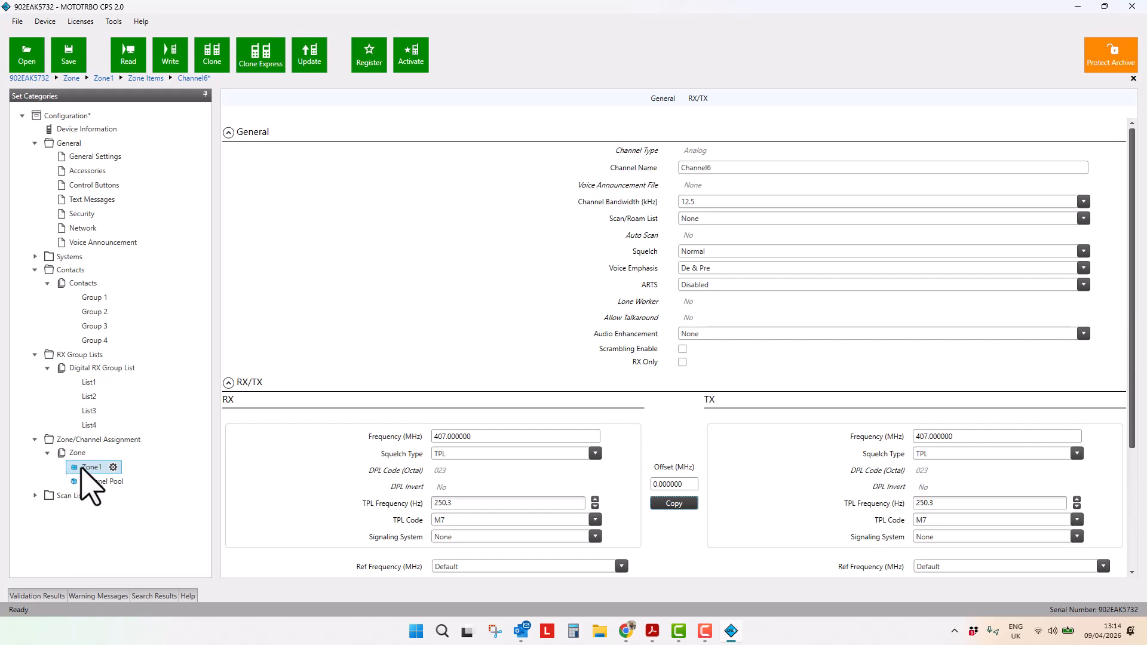
left_click(84, 469)
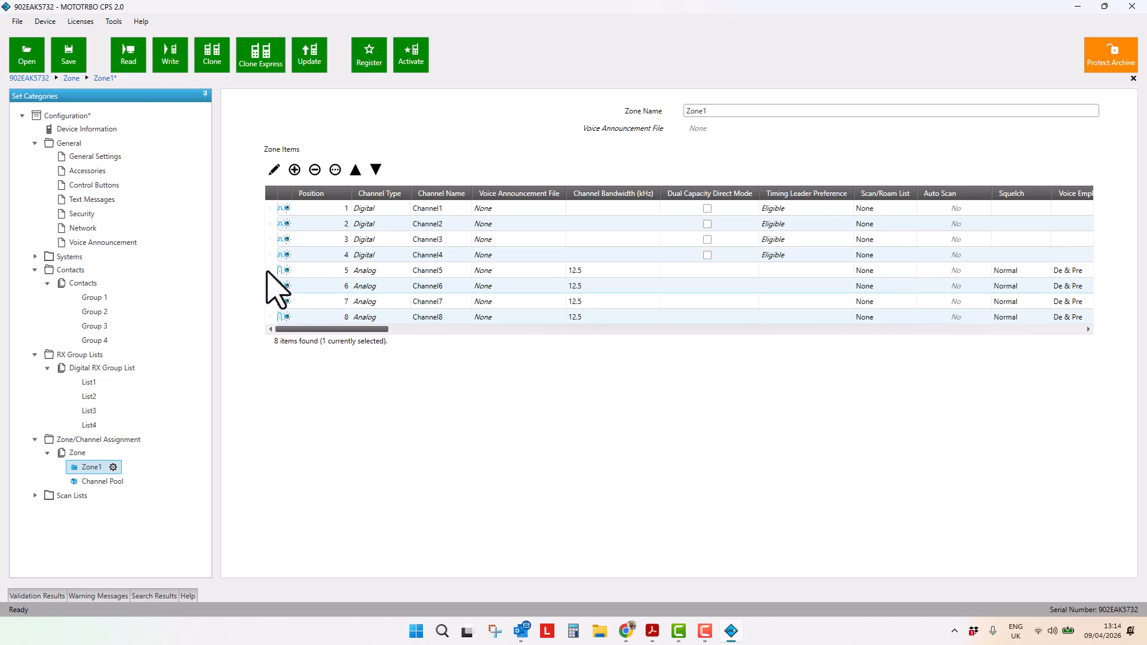
left_click(268, 301)
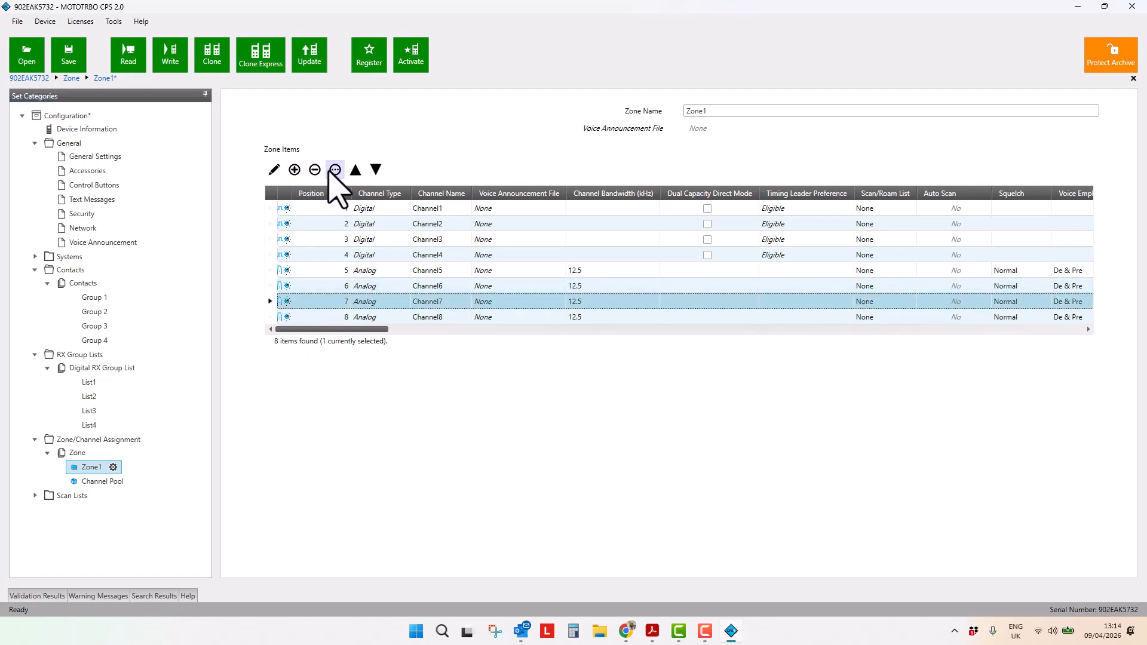
left_click(273, 169)
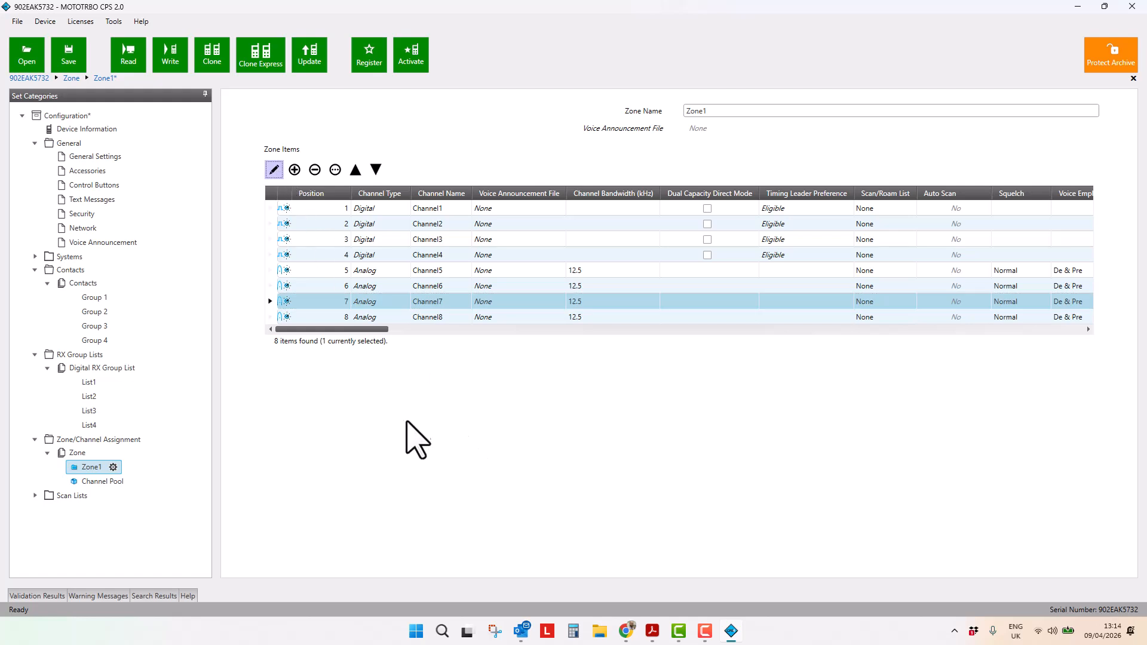
left_click_drag(484, 440, 409, 439)
type("8")
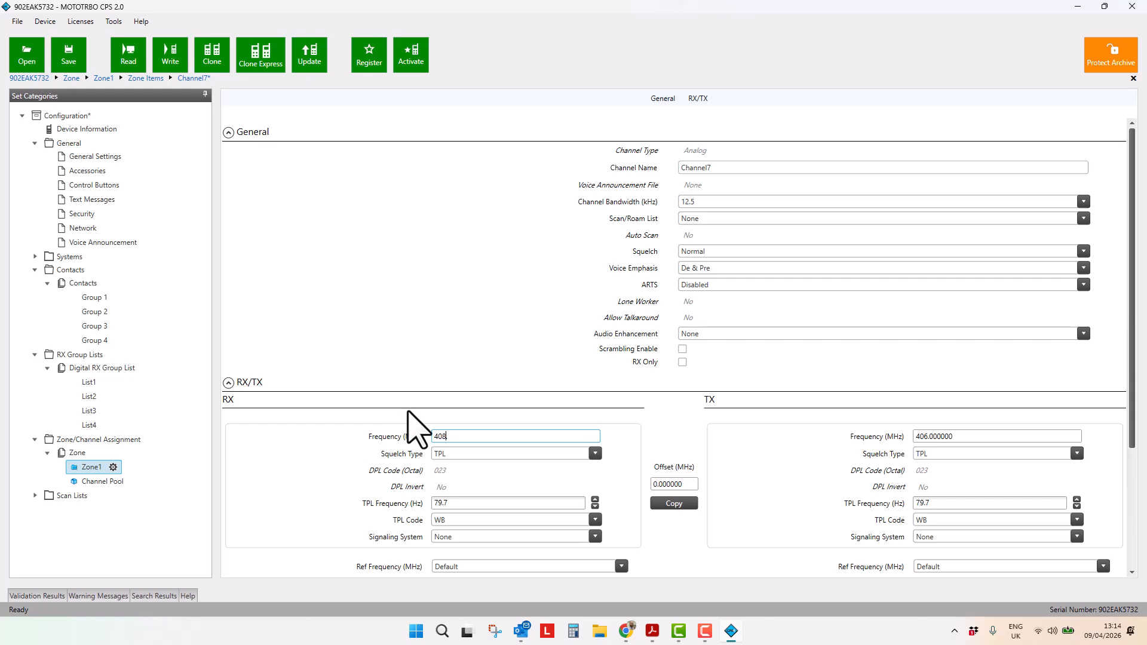
left_click(646, 461)
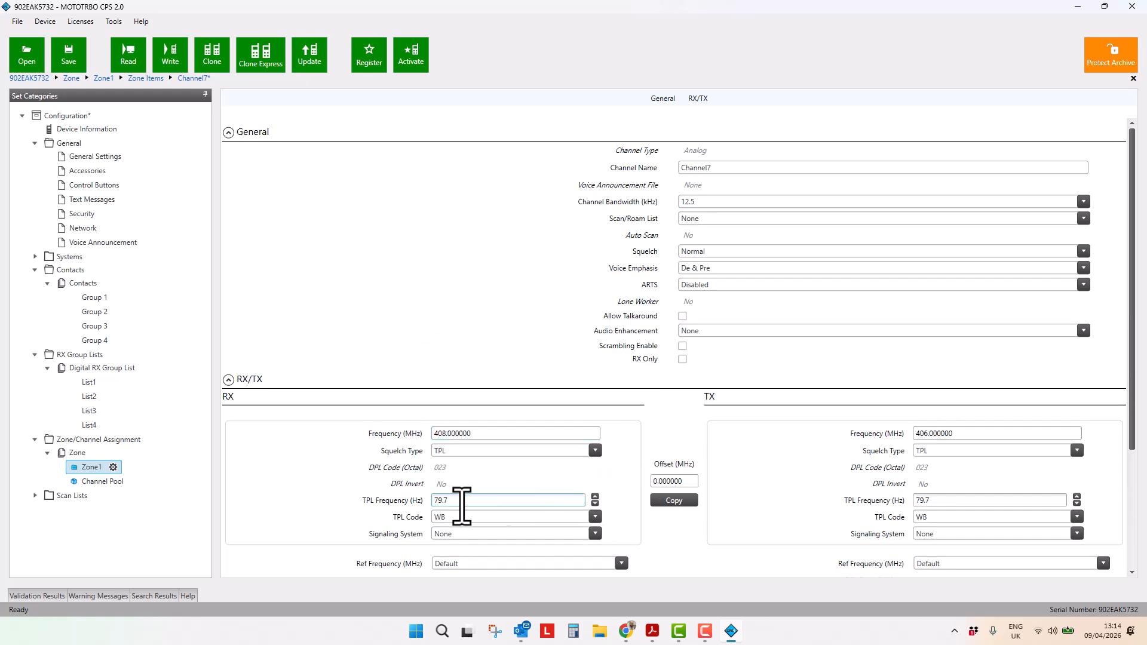
left_click(672, 500)
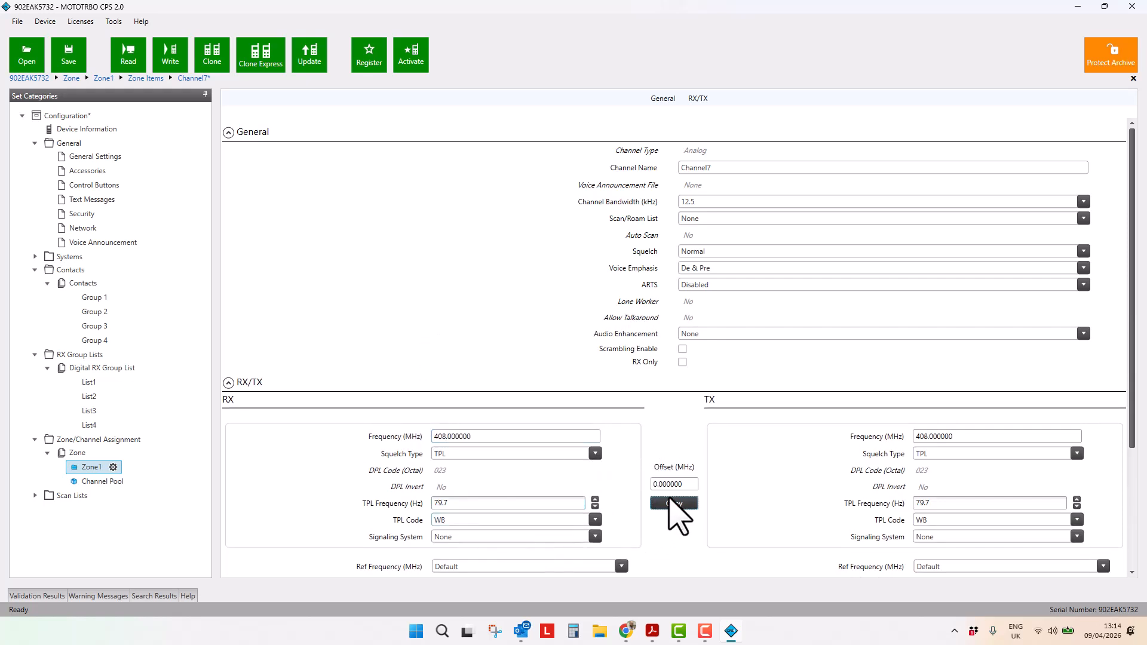
Open Channel8 from Zone1, set its RX frequency to 409 MHz and copy it to the TX frequency
left_click(91, 468)
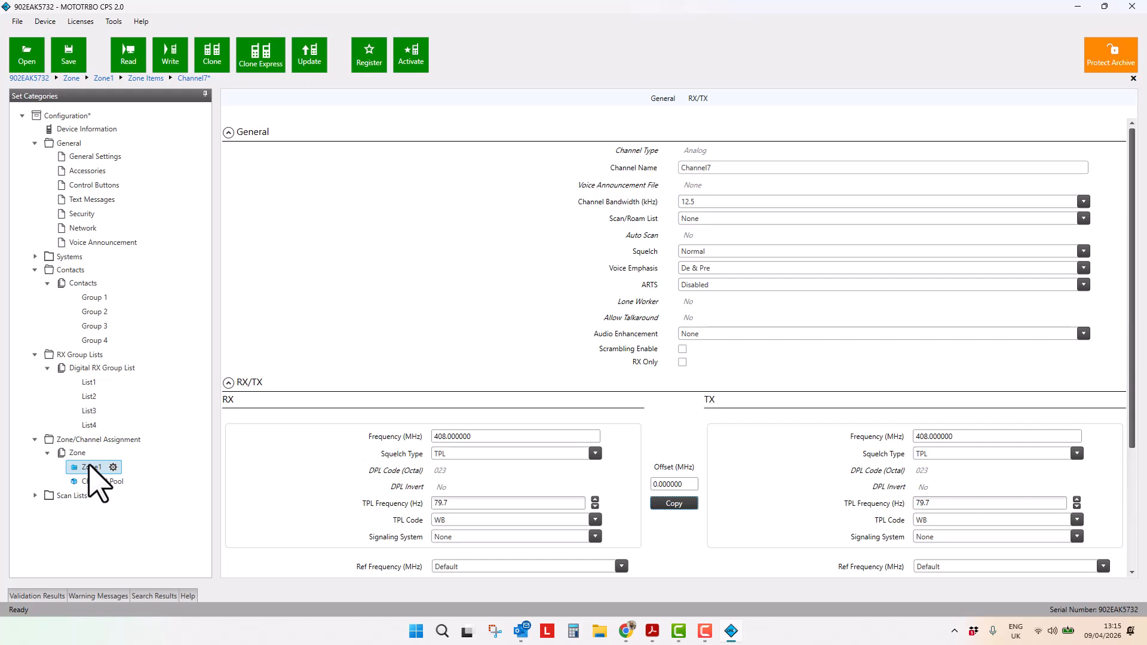
left_click(89, 465)
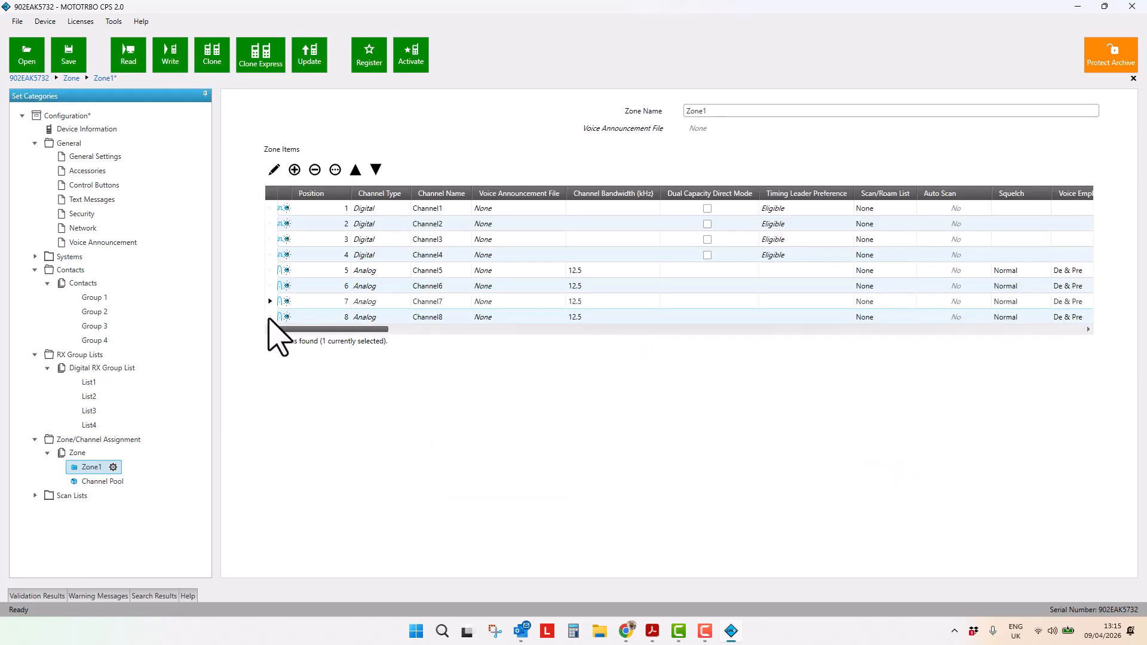
left_click(269, 318)
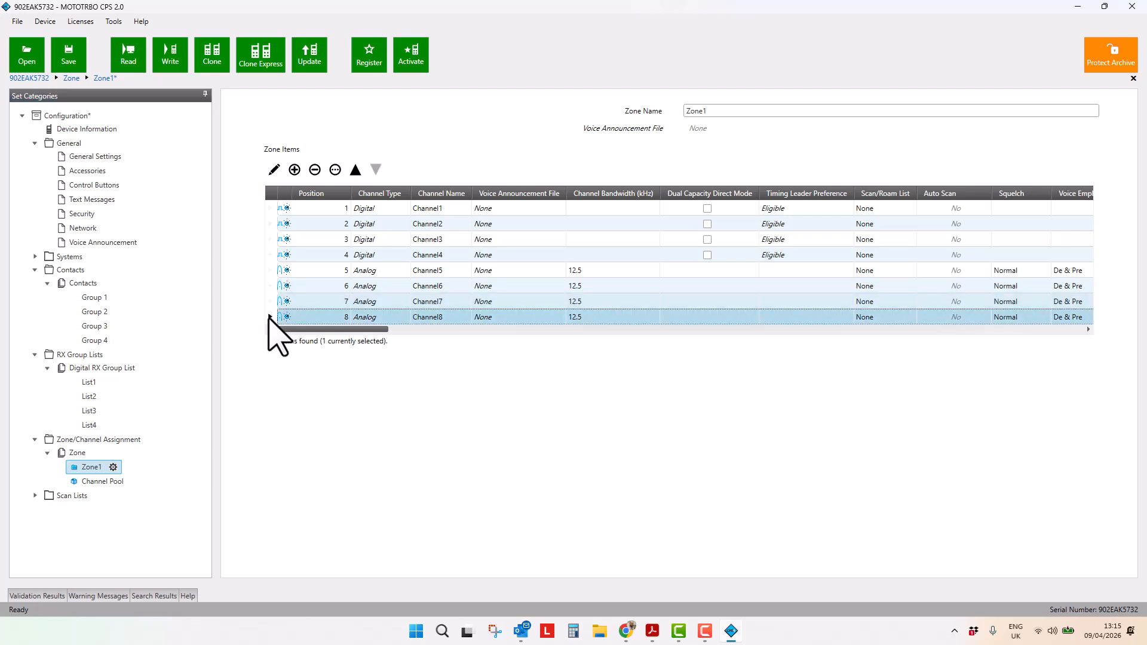
left_click(335, 170)
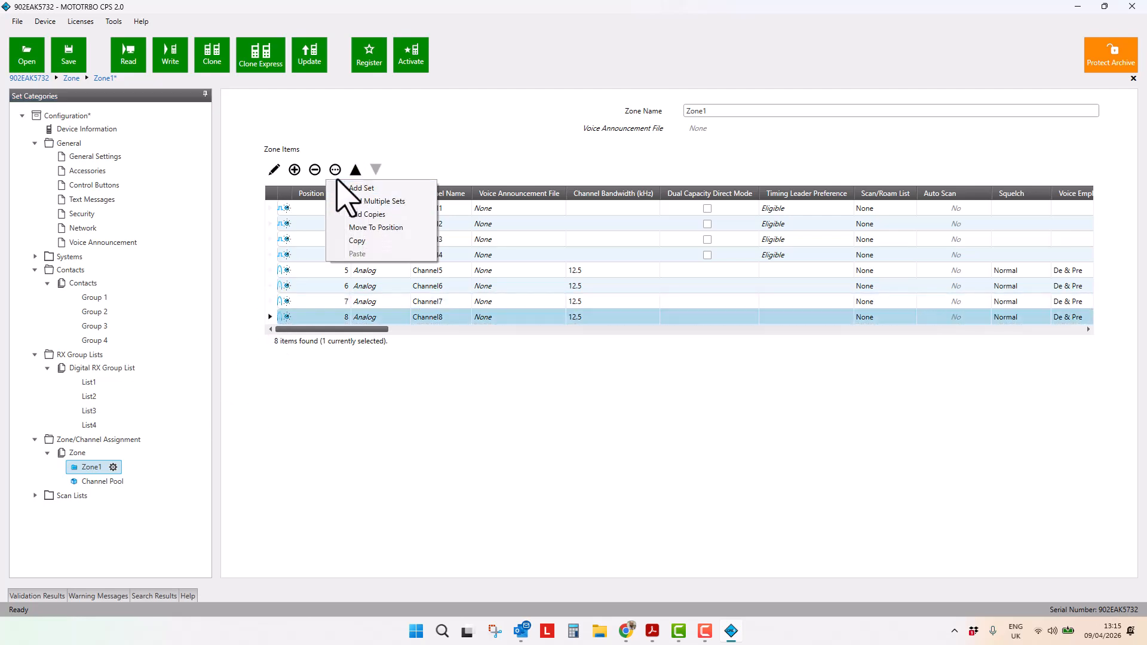
left_click(274, 171)
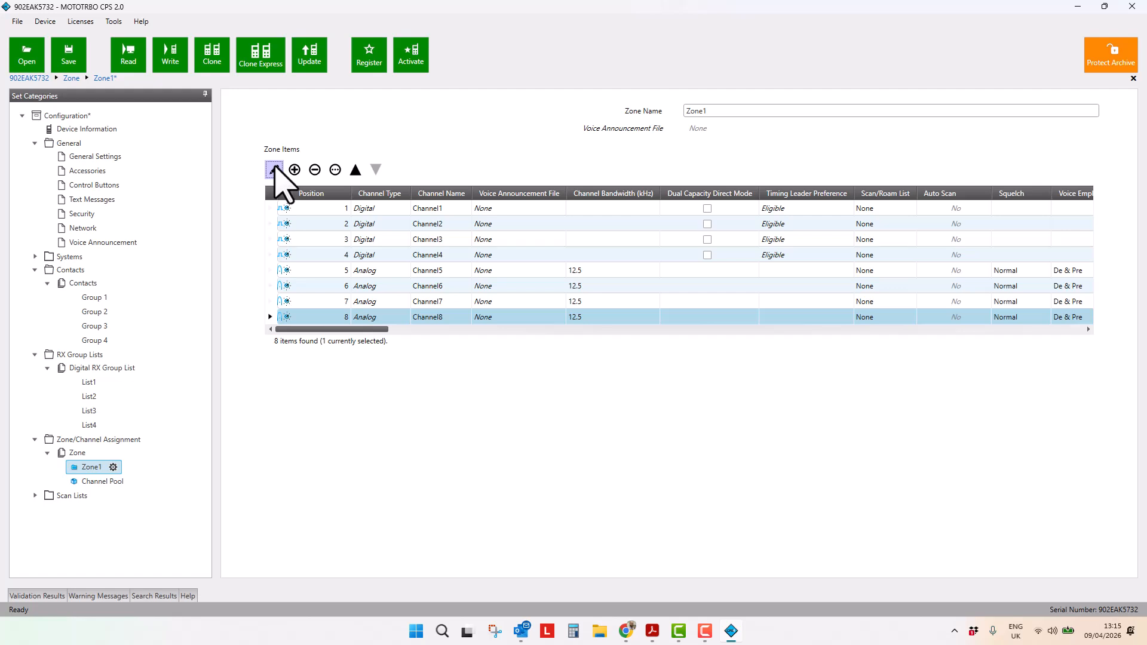
left_click(274, 171)
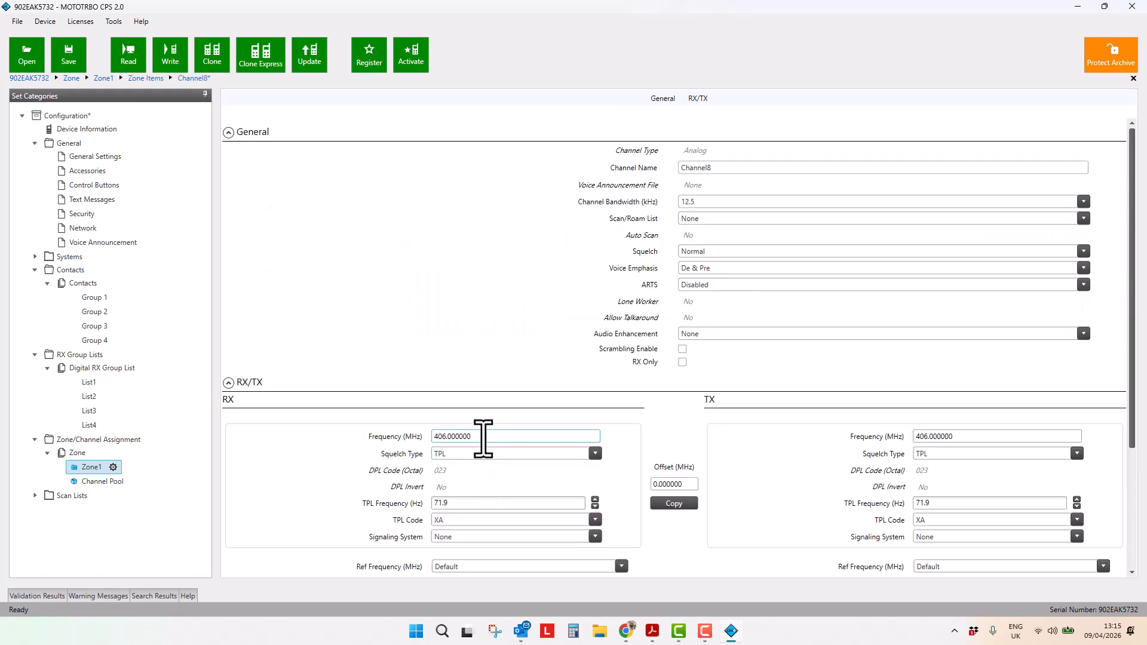
key("BackSpace")
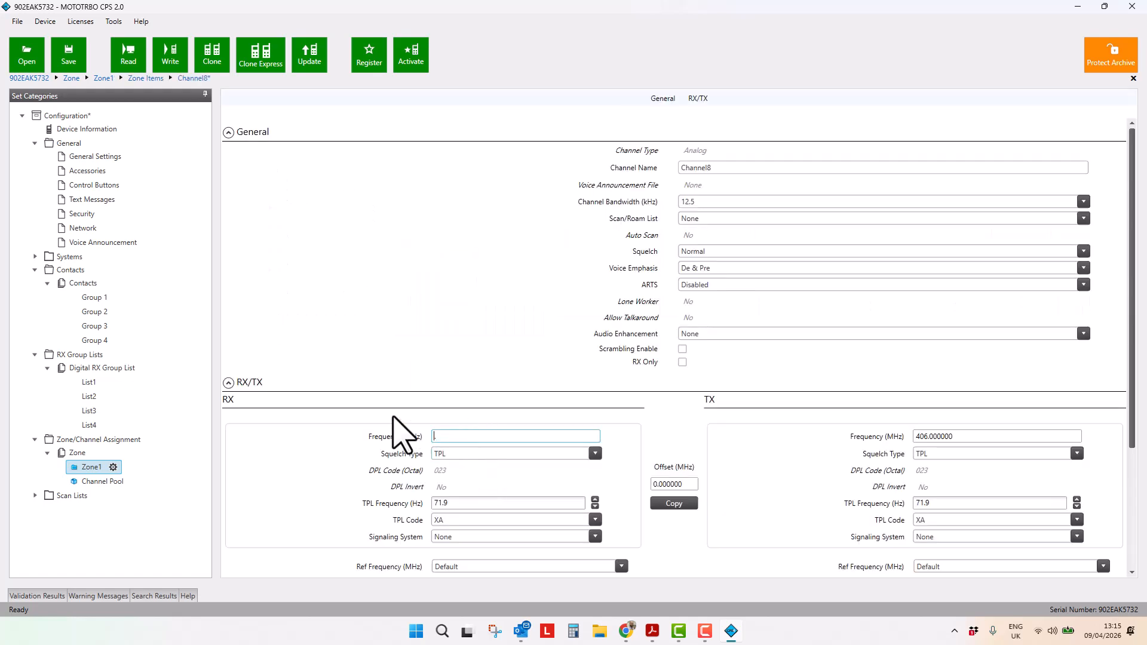
type("409.")
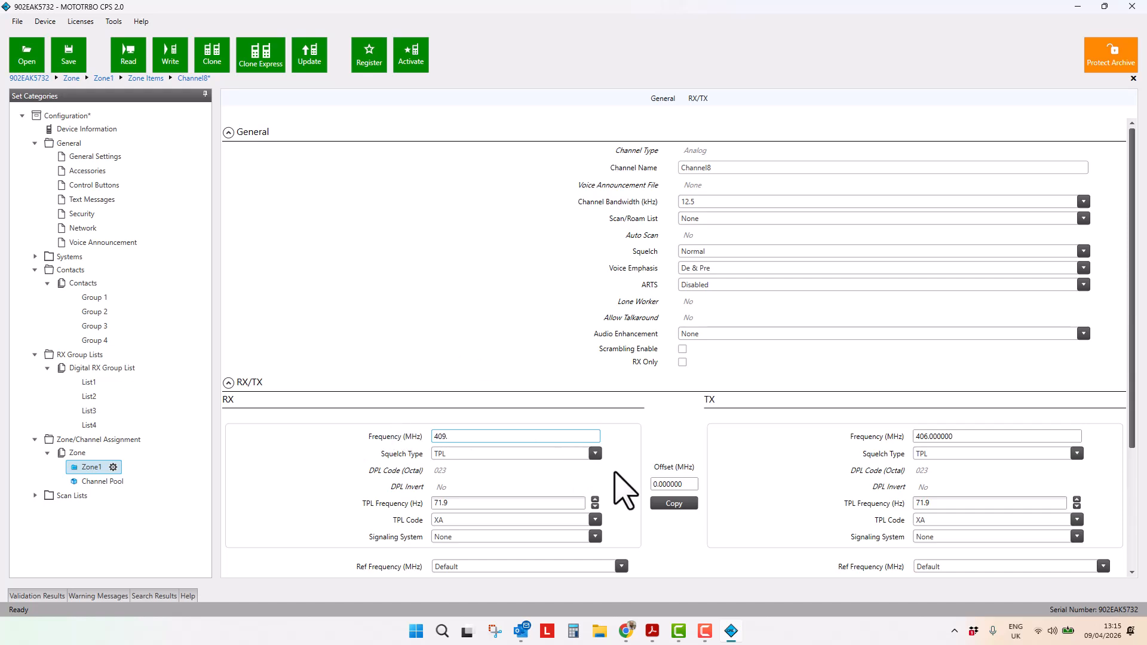
left_click(625, 529)
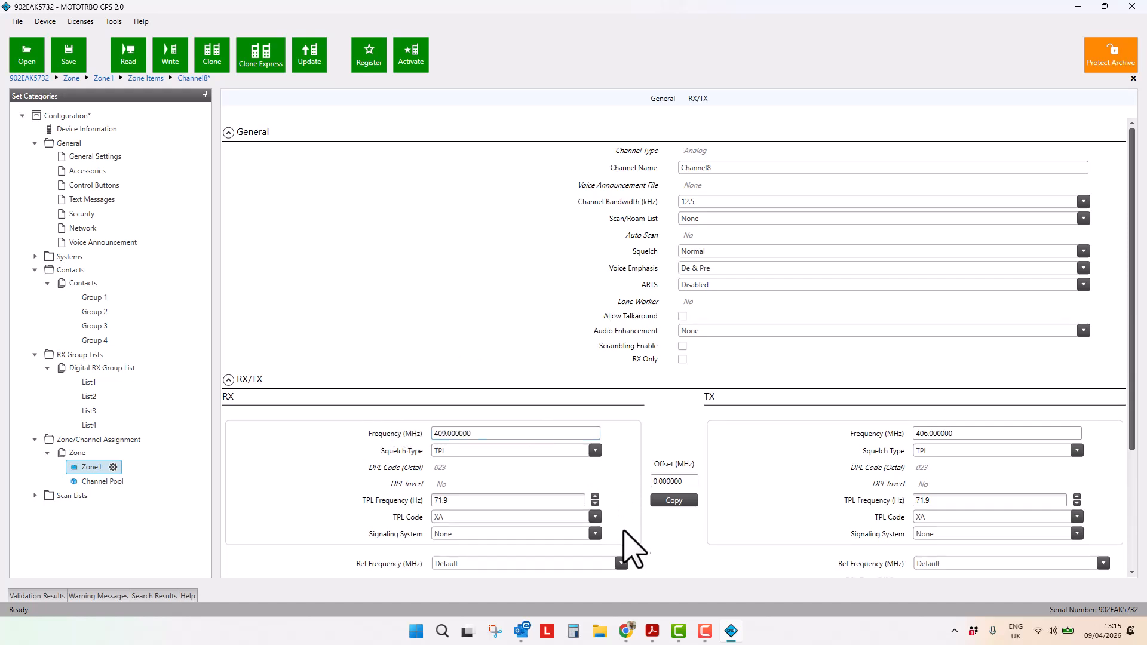
left_click(665, 499)
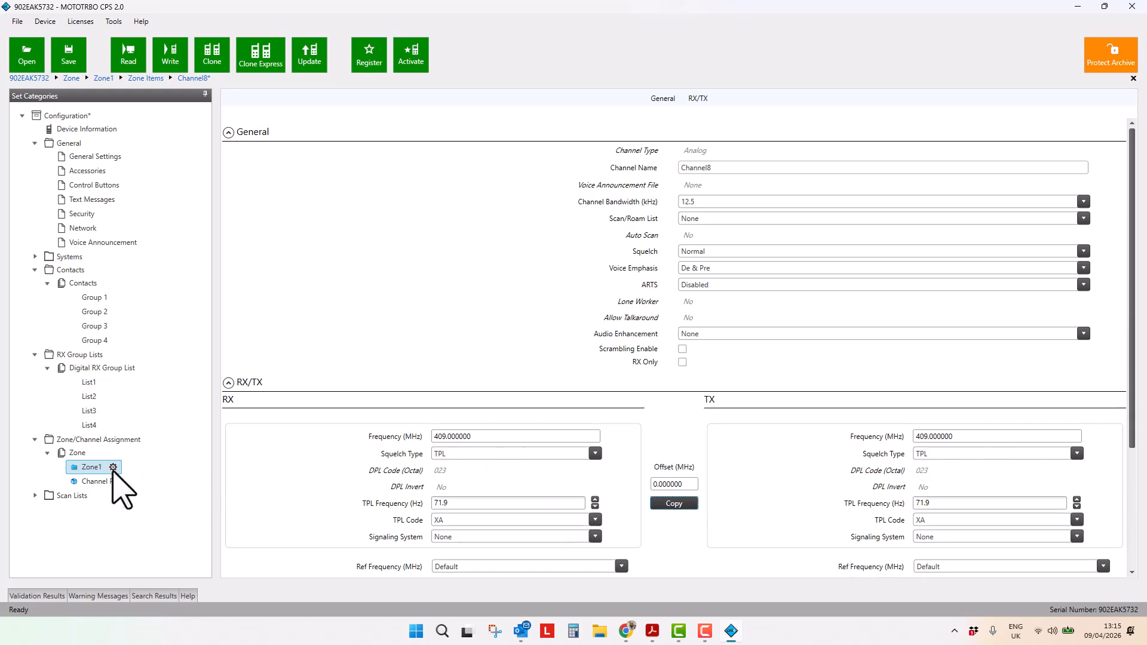
Return to the Zone1 channel list
left_click(94, 467)
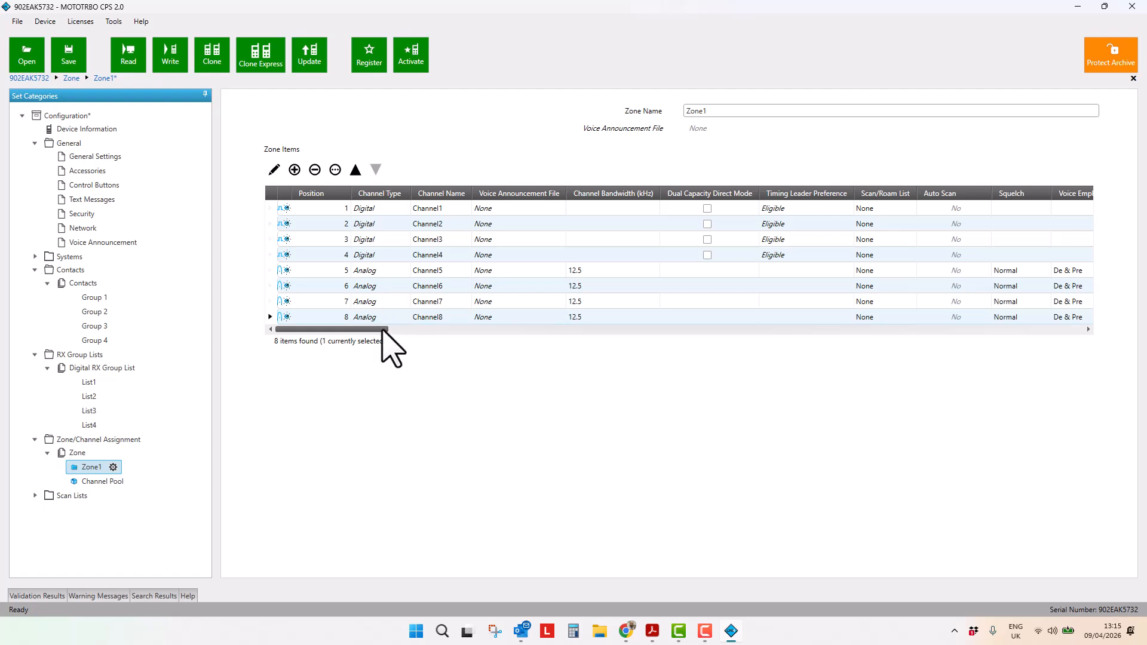
left_click(420, 401)
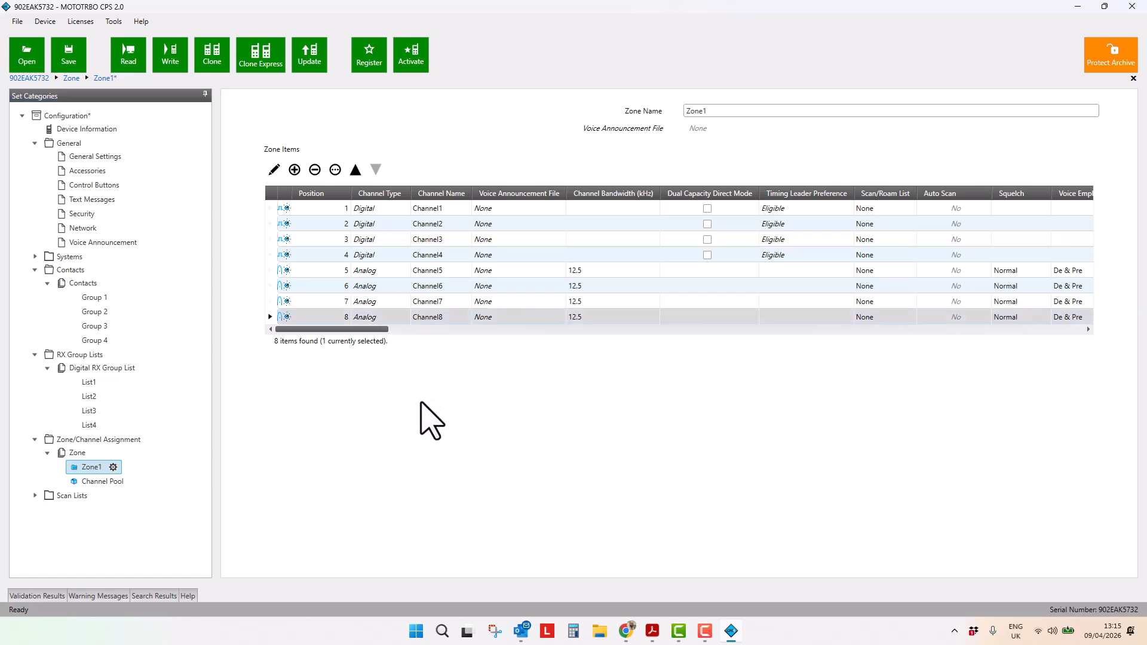